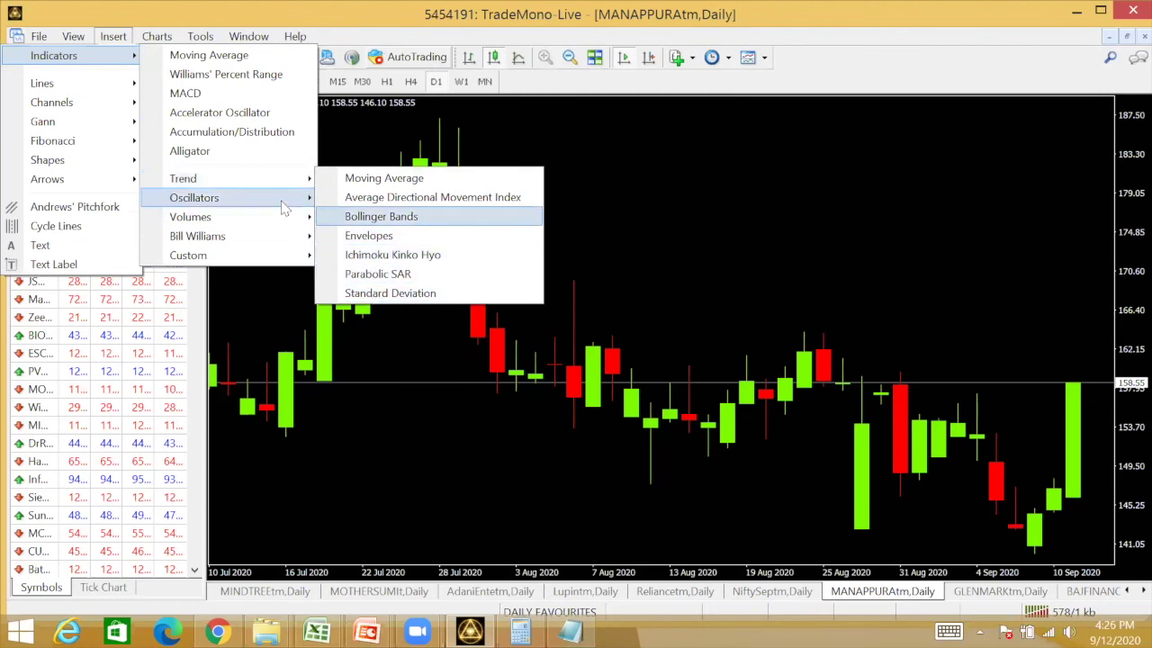
Step: Add a 20-period exponential moving average applied to close, in DarkViolet, to the MANAPPURAtm daily chart
left_click(384, 178)
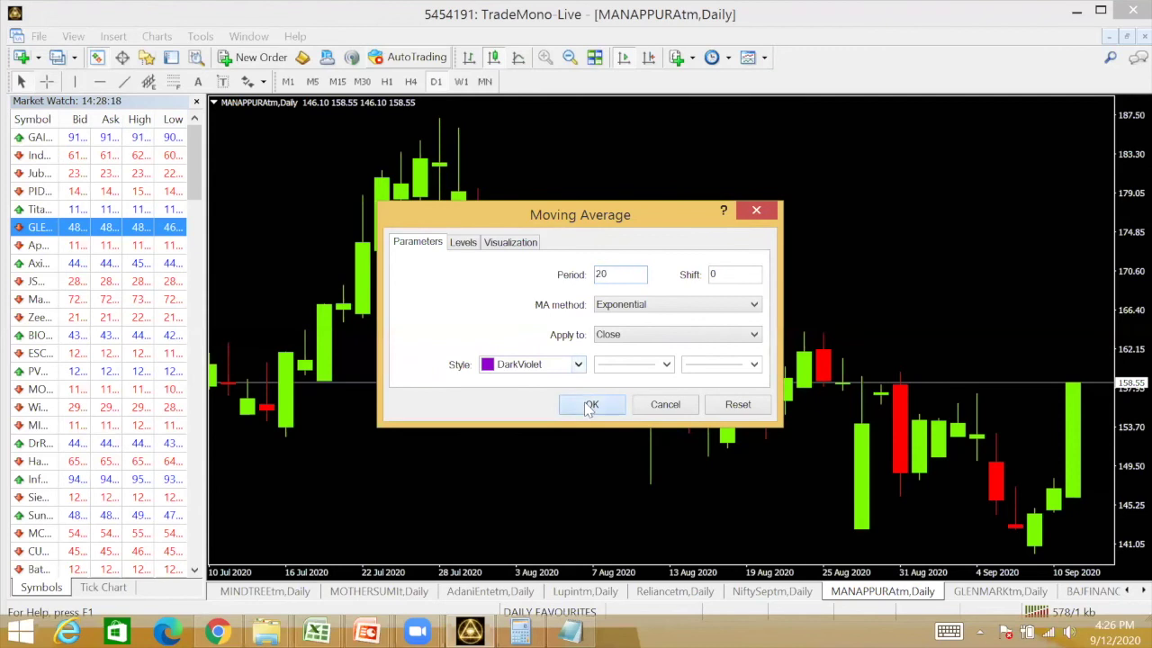
left_click(592, 404)
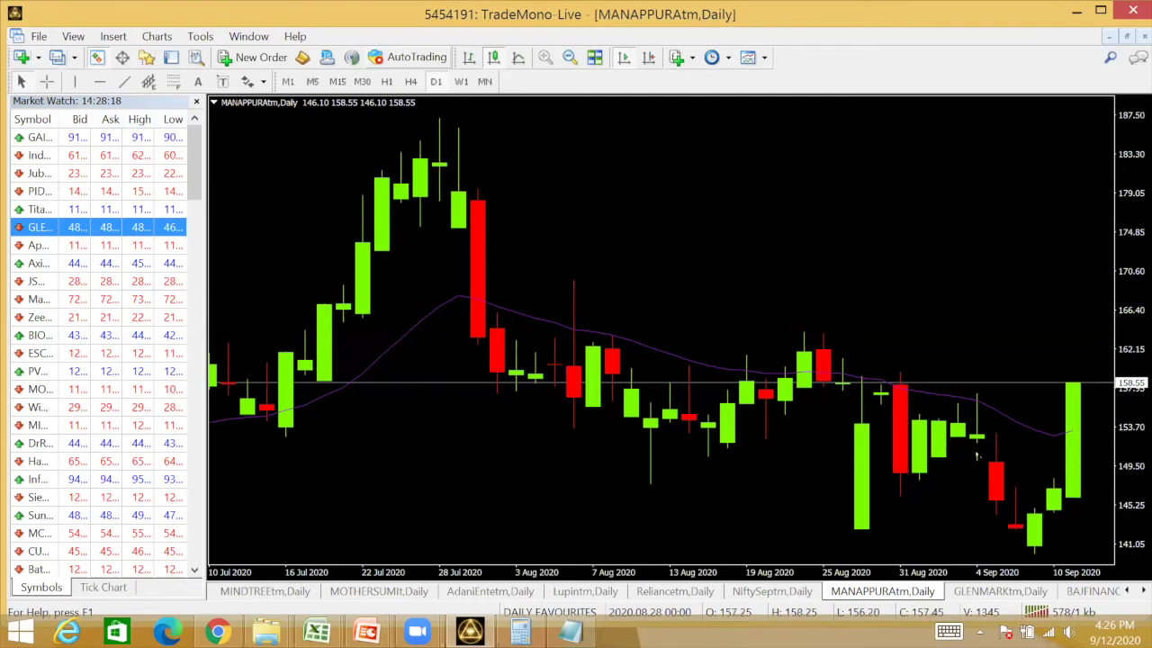
Step: Mark the candles crossing the moving average in late July, late August and on the latest bar, and clear the markings
mouse_move(1071, 437)
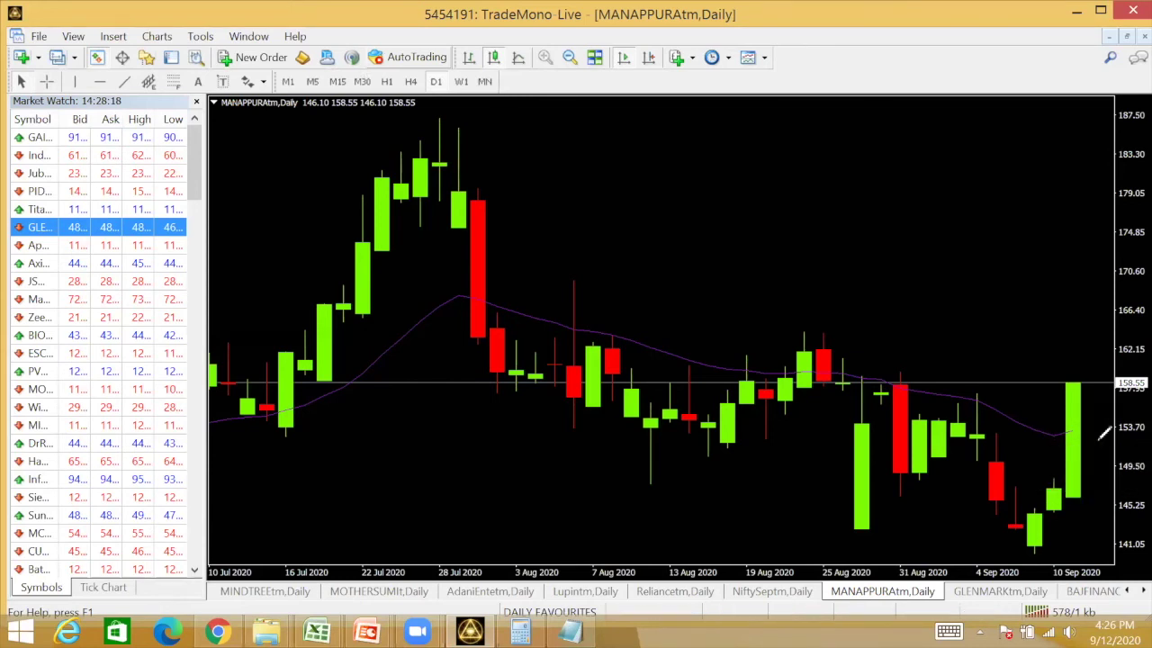
mouse_move(1065, 423)
left_mouse_down()
mouse_move(1098, 421)
mouse_move(1052, 423)
mouse_move(1080, 421)
left_mouse_up()
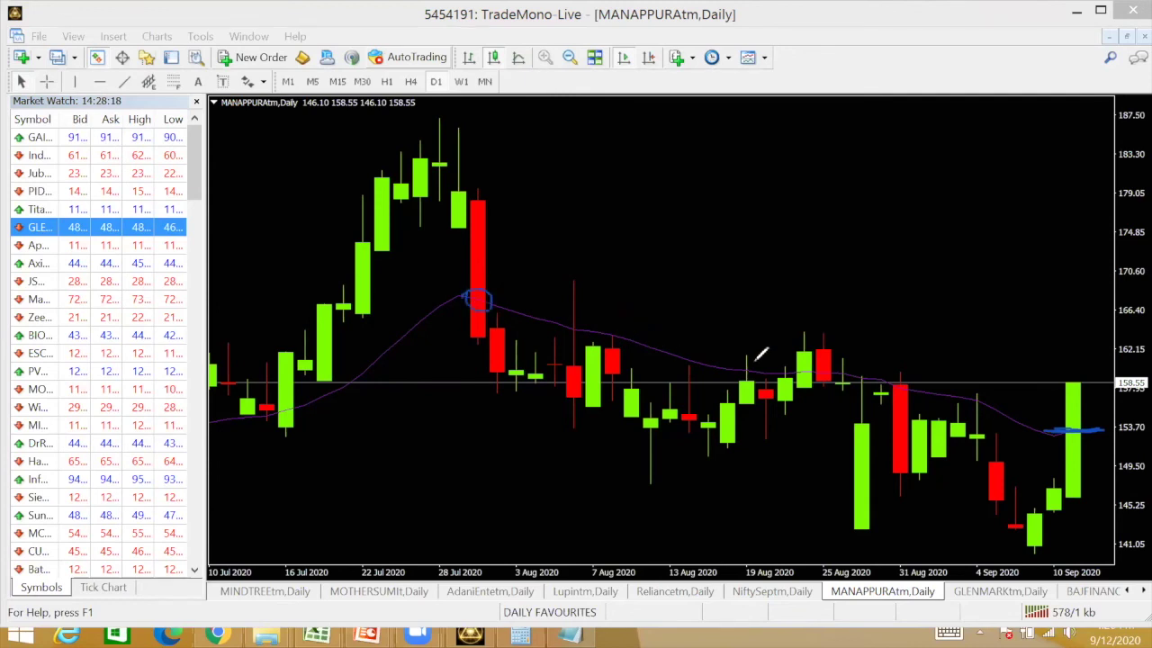
left_click_drag(819, 356, 830, 369)
mouse_move(1073, 428)
left_mouse_down()
mouse_move(1067, 414)
mouse_move(1094, 420)
mouse_move(1077, 414)
left_mouse_up()
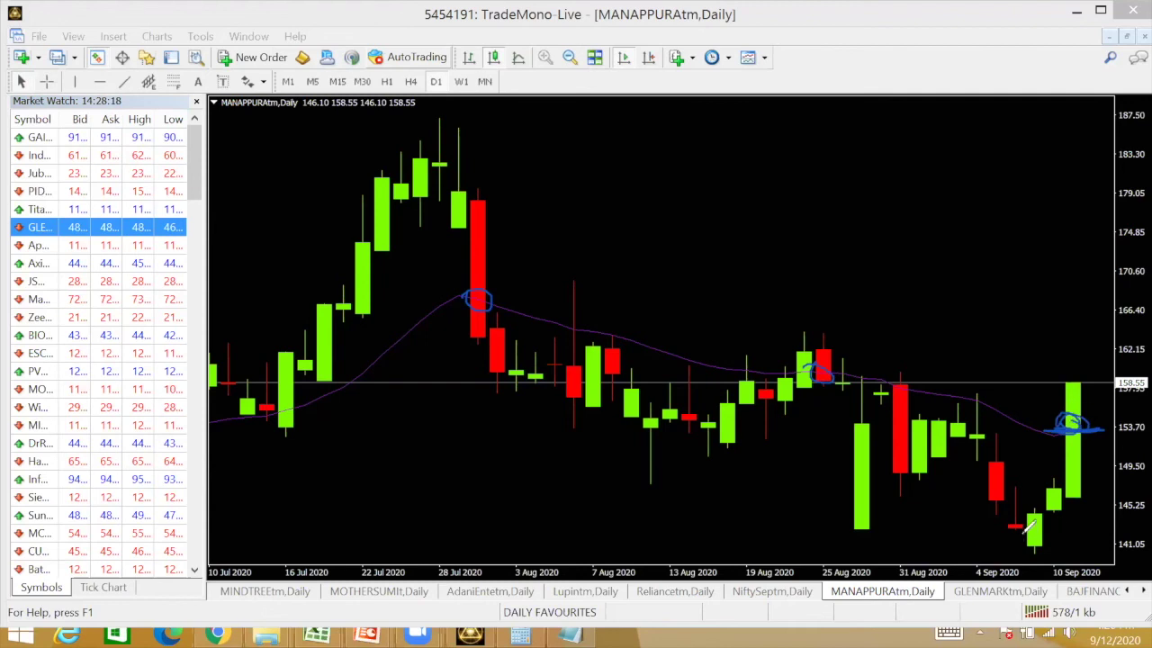
mouse_move(1036, 511)
left_mouse_down()
mouse_move(1075, 515)
mouse_move(1025, 509)
left_mouse_up()
key("Escape")
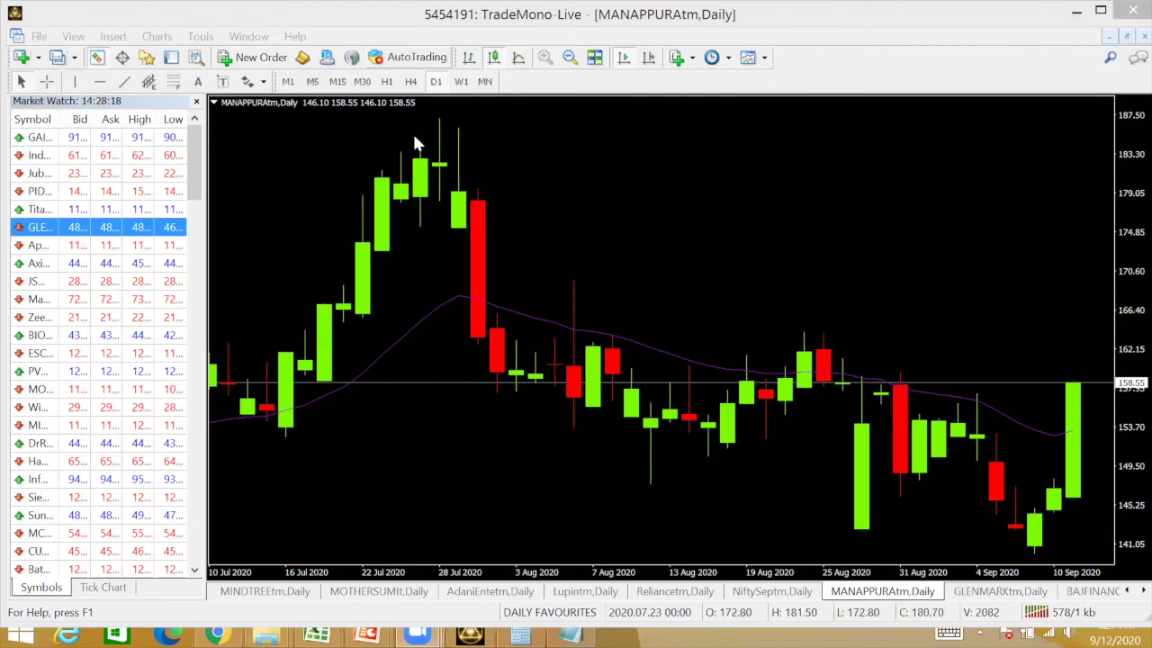
Step: Circle the moving average crossings in February, April and July 2020 on the longer price history, and clear the circles
left_click(569, 59)
left_click(569, 59)
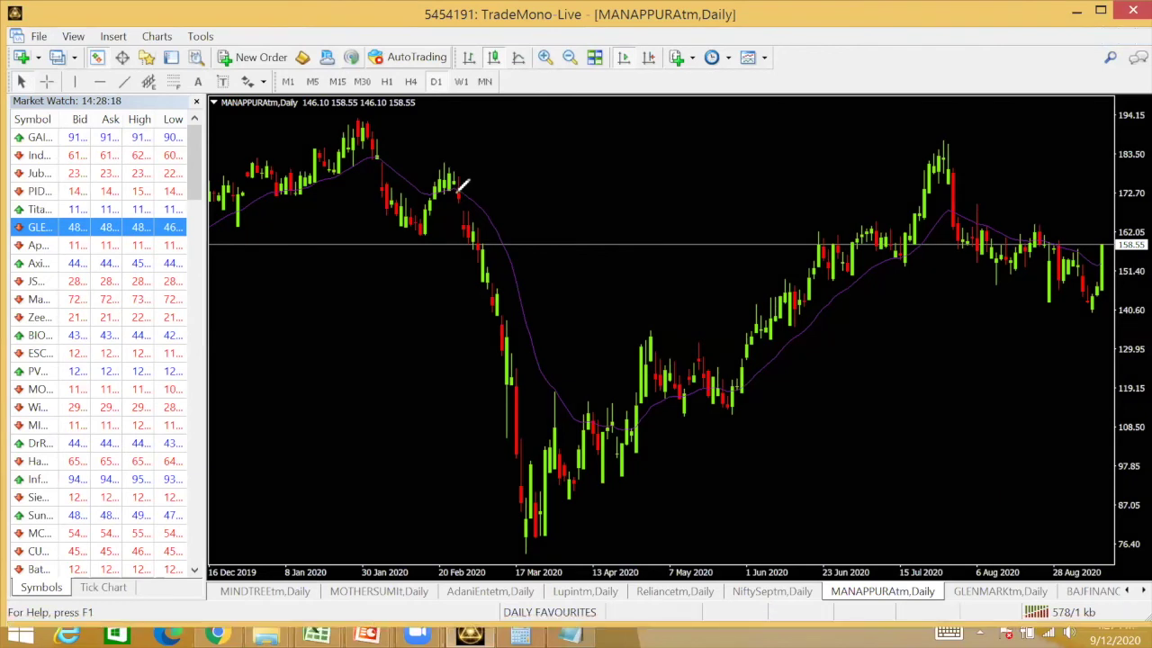
left_click_drag(465, 193, 456, 188)
left_click_drag(637, 412, 627, 412)
left_click_drag(957, 234, 941, 216)
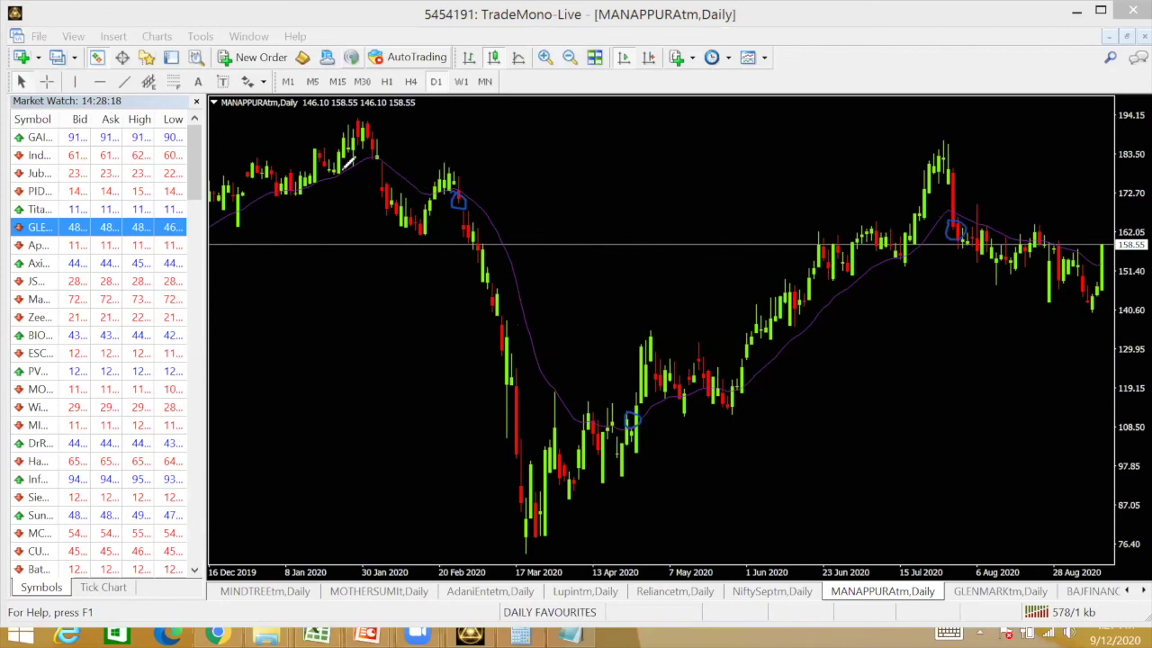
left_click(541, 57)
left_click(542, 57)
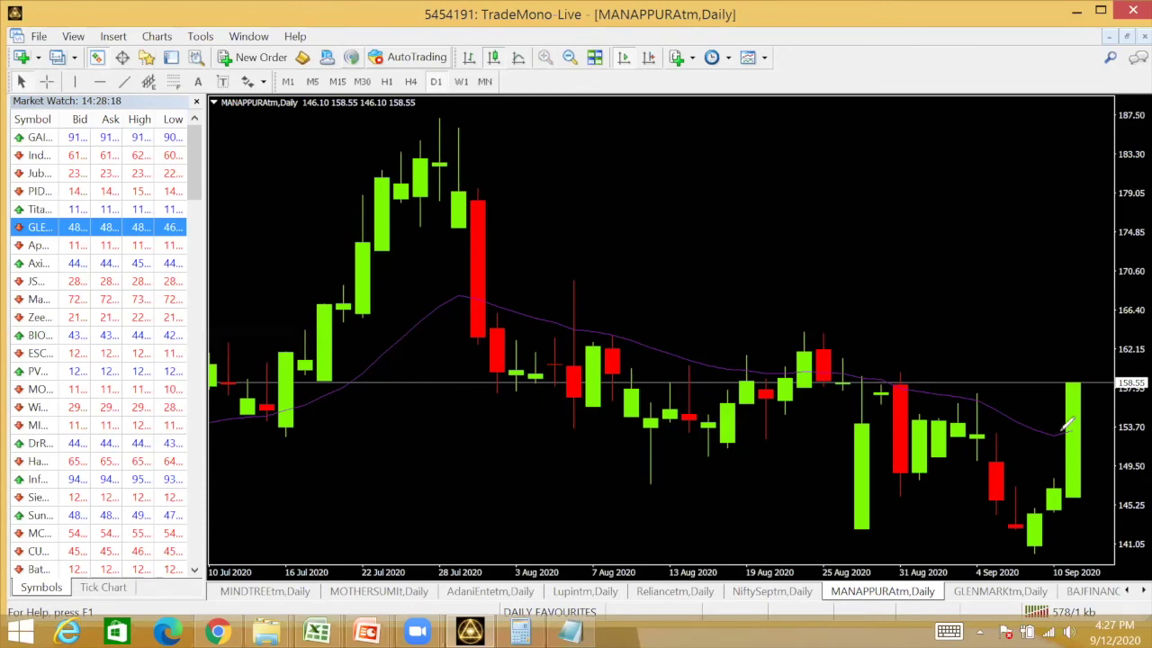
Step: Outline the candles below the moving average since late July, mark the latest candle's crossing and close, and clear the drawings
mouse_move(1065, 427)
left_mouse_down()
mouse_move(1101, 428)
mouse_move(1042, 432)
left_mouse_up()
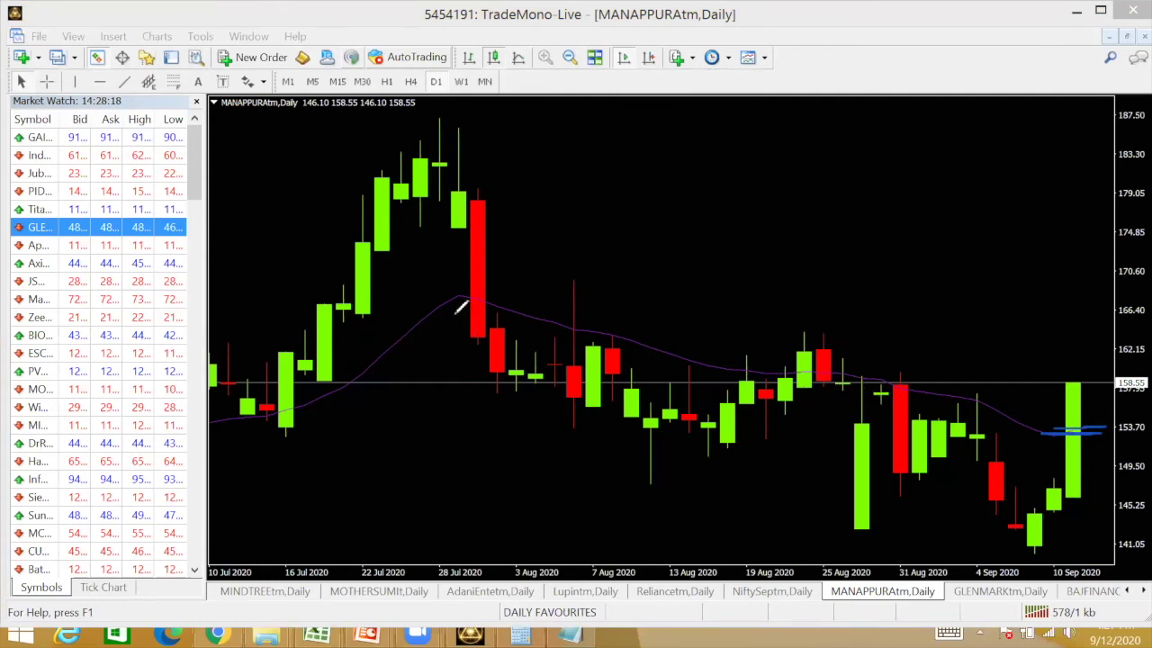
mouse_move(451, 307)
left_mouse_down()
mouse_move(705, 342)
mouse_move(1034, 411)
mouse_move(1099, 455)
mouse_move(663, 478)
mouse_move(448, 320)
left_mouse_up()
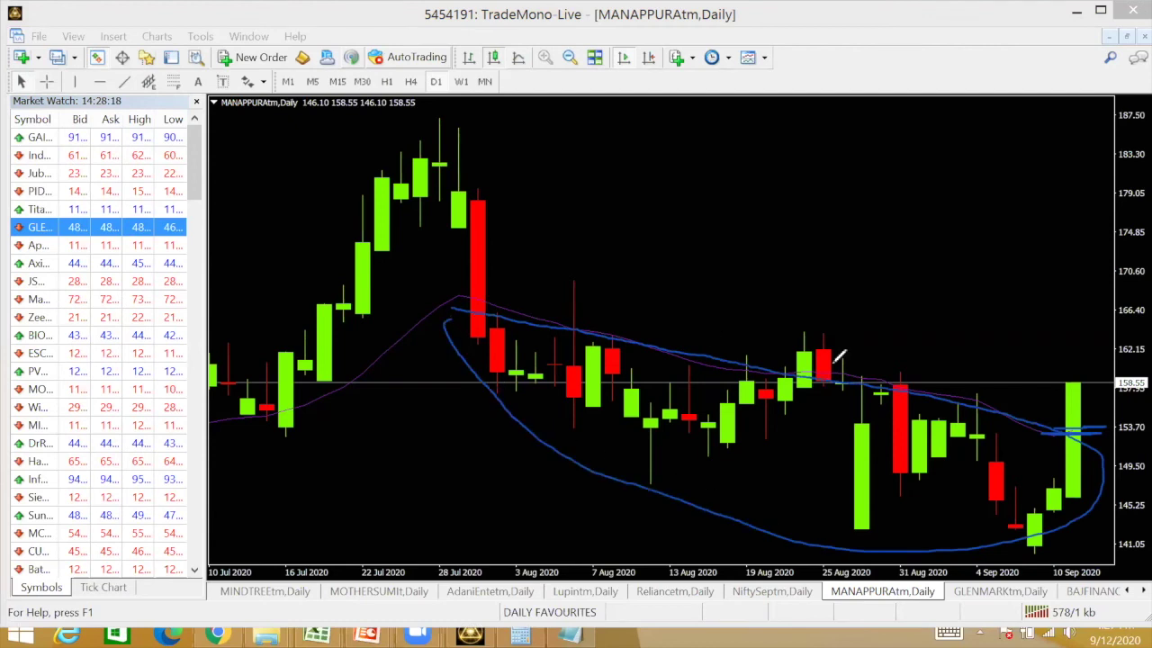
key("Escape")
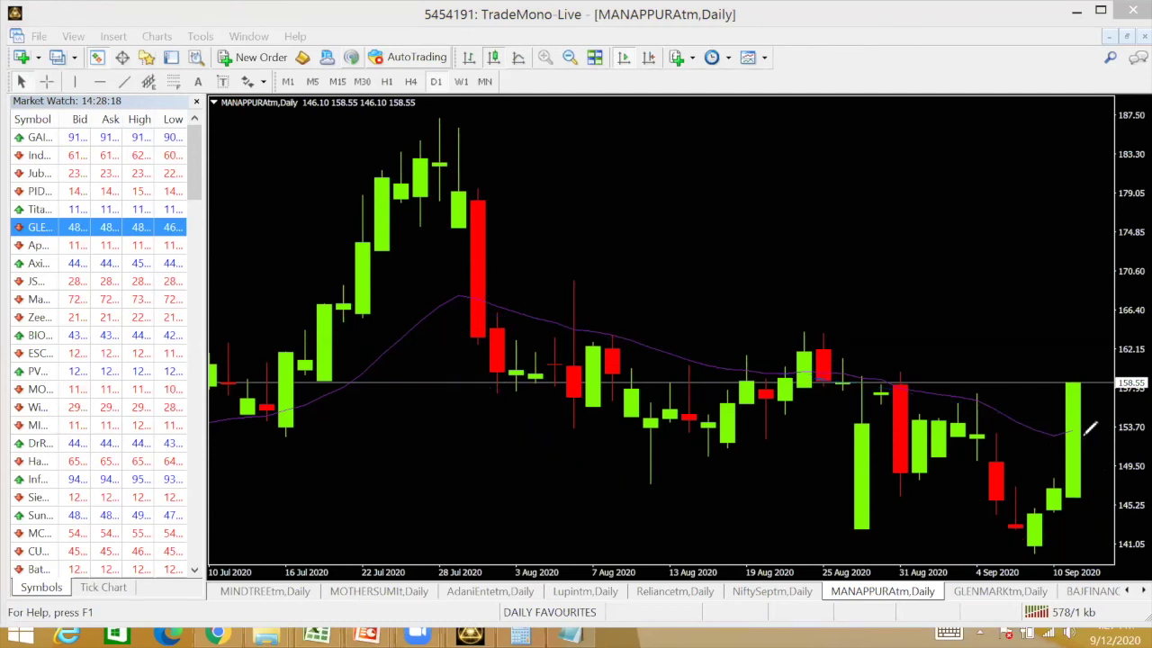
mouse_move(1069, 381)
left_mouse_down()
mouse_move(1052, 384)
mouse_move(1112, 367)
left_mouse_up()
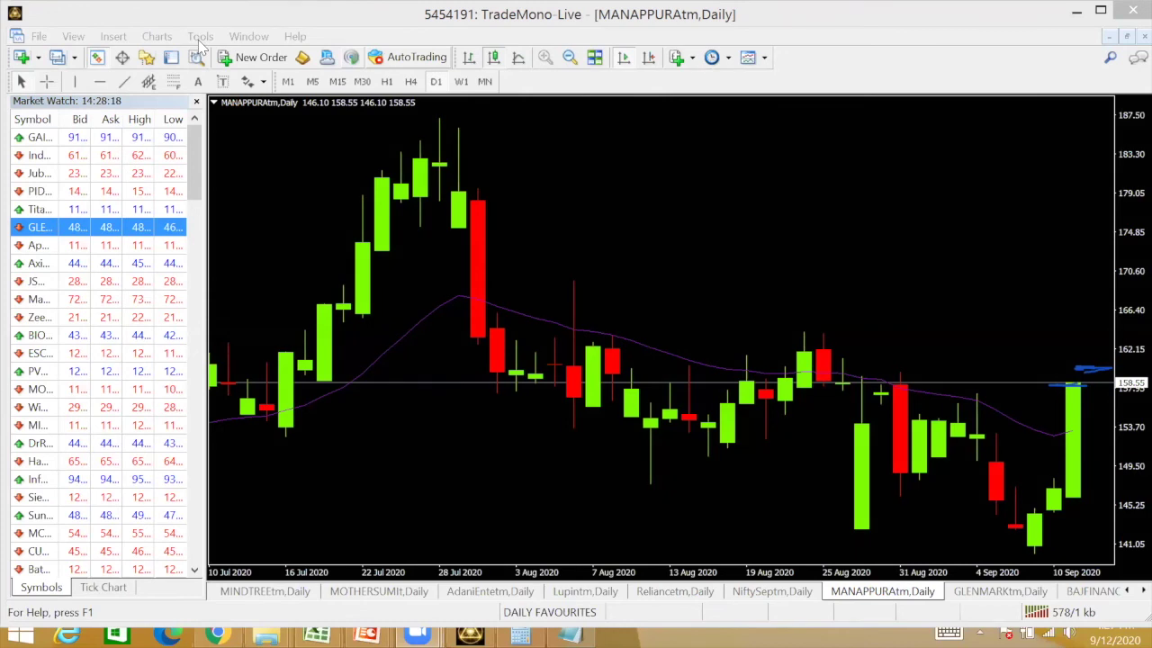
left_click(534, 103)
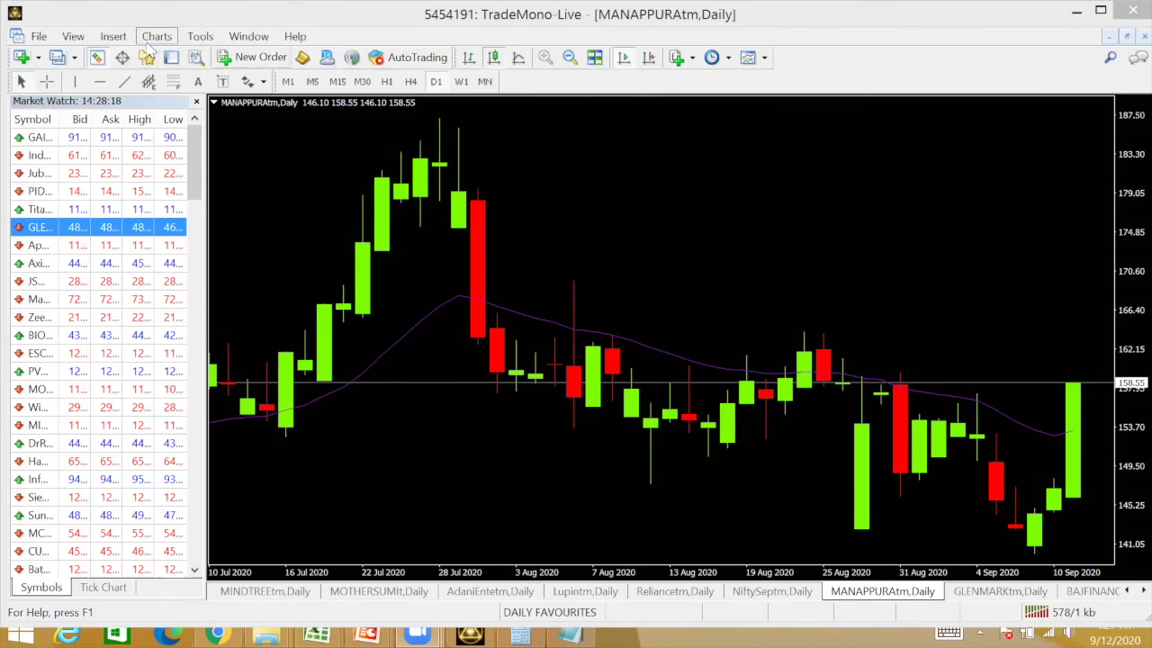
Step: Add a 30-period exponential moving average applied to close, in Goldenrod, to the chart
left_click(112, 36)
mouse_move(72, 55)
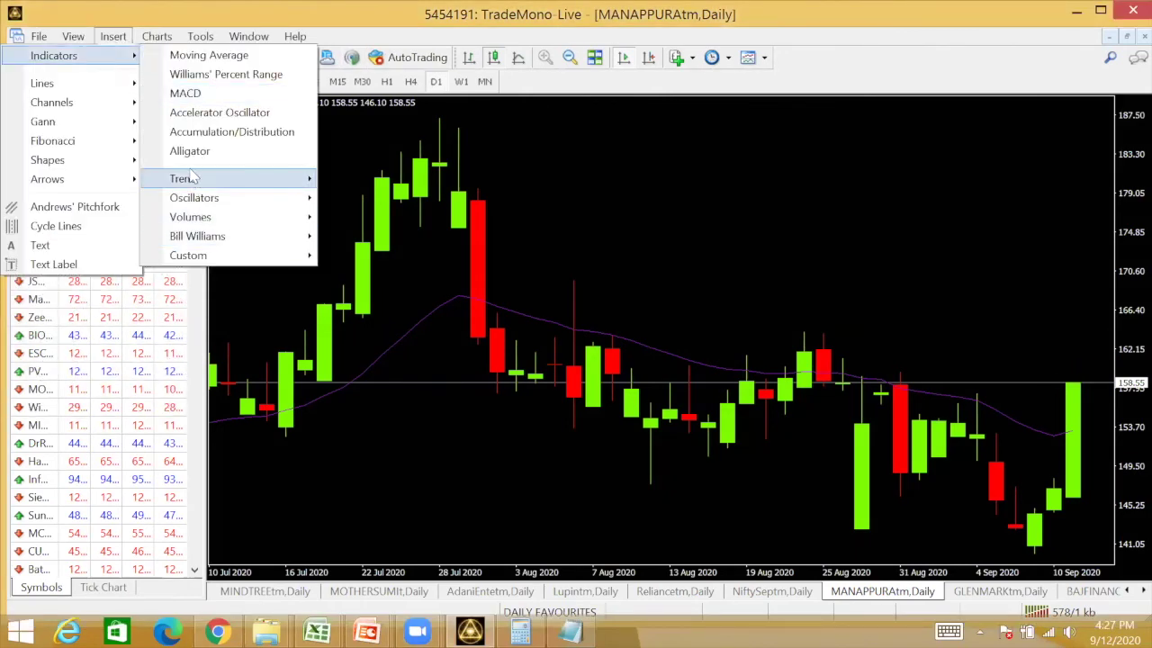
mouse_move(190, 178)
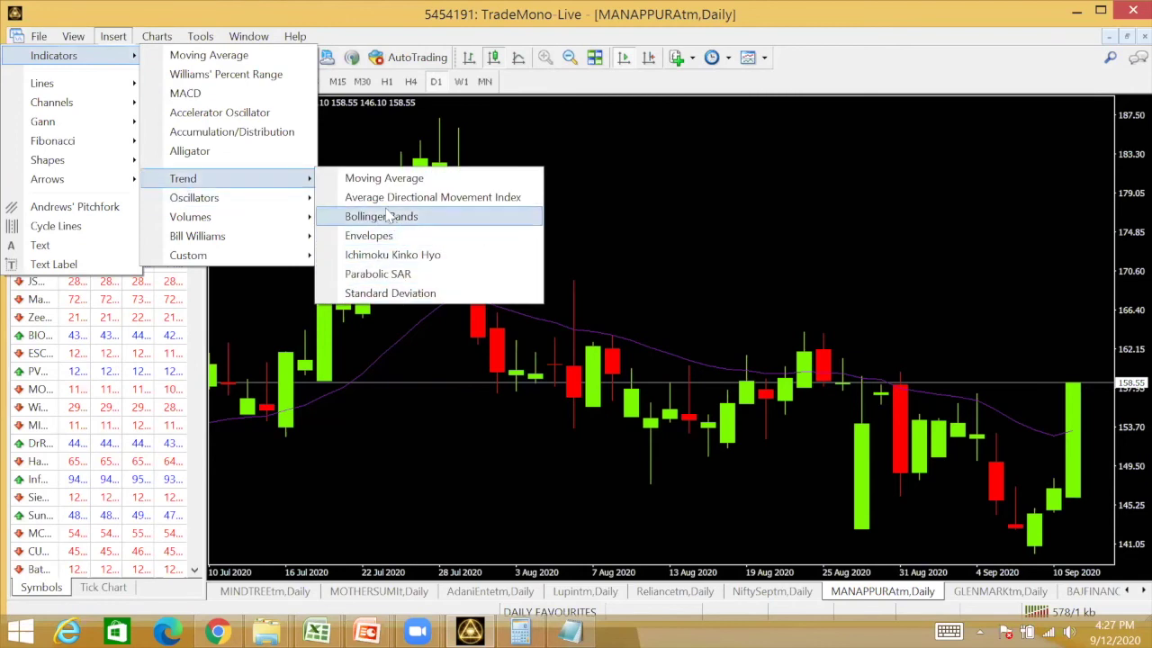
left_click(383, 178)
type("3")
left_click(576, 364)
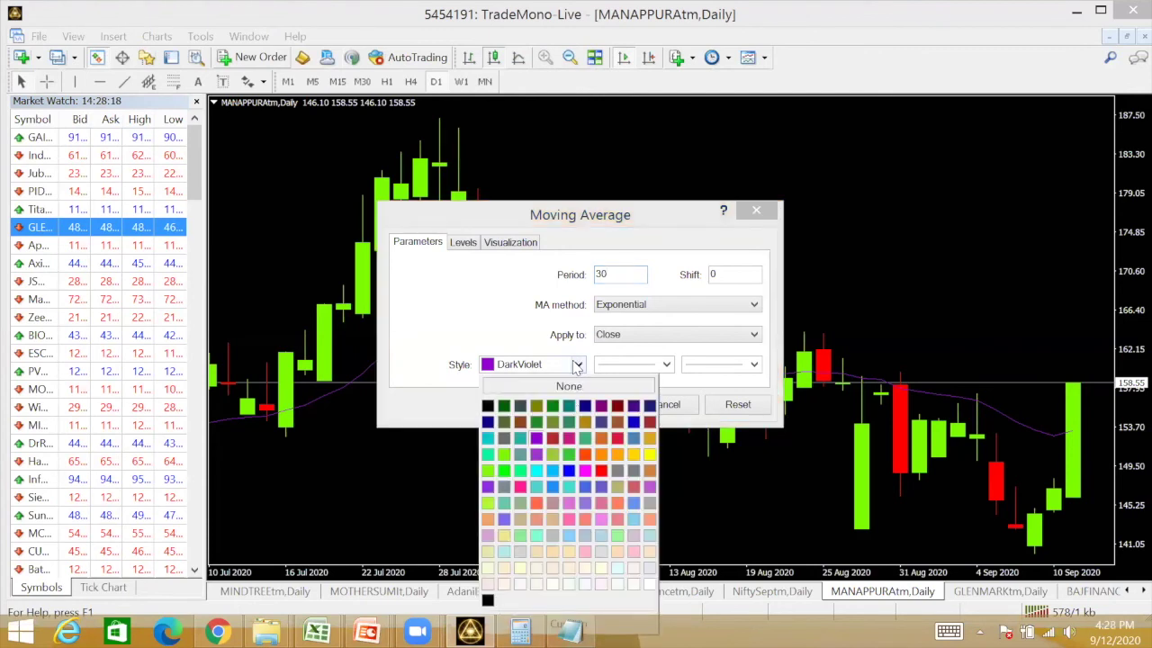
left_click(648, 440)
left_click(591, 404)
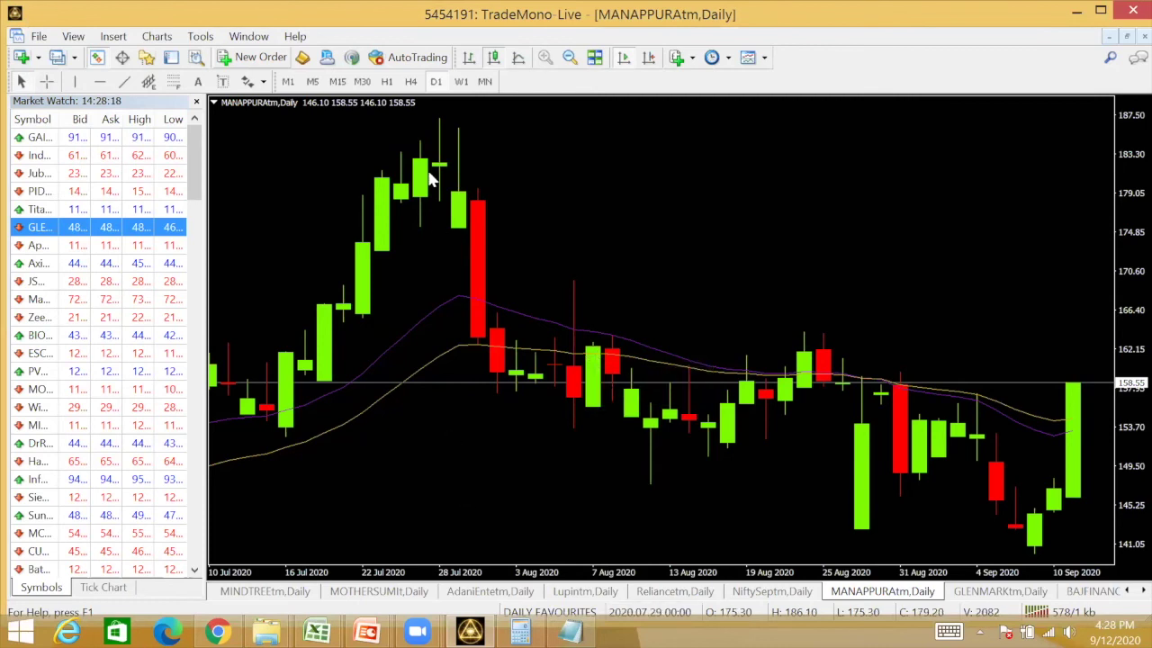
Step: Add a 40-period exponential moving average applied to close, in Yellow, to the chart
left_click(112, 36)
mouse_move(97, 59)
mouse_move(250, 180)
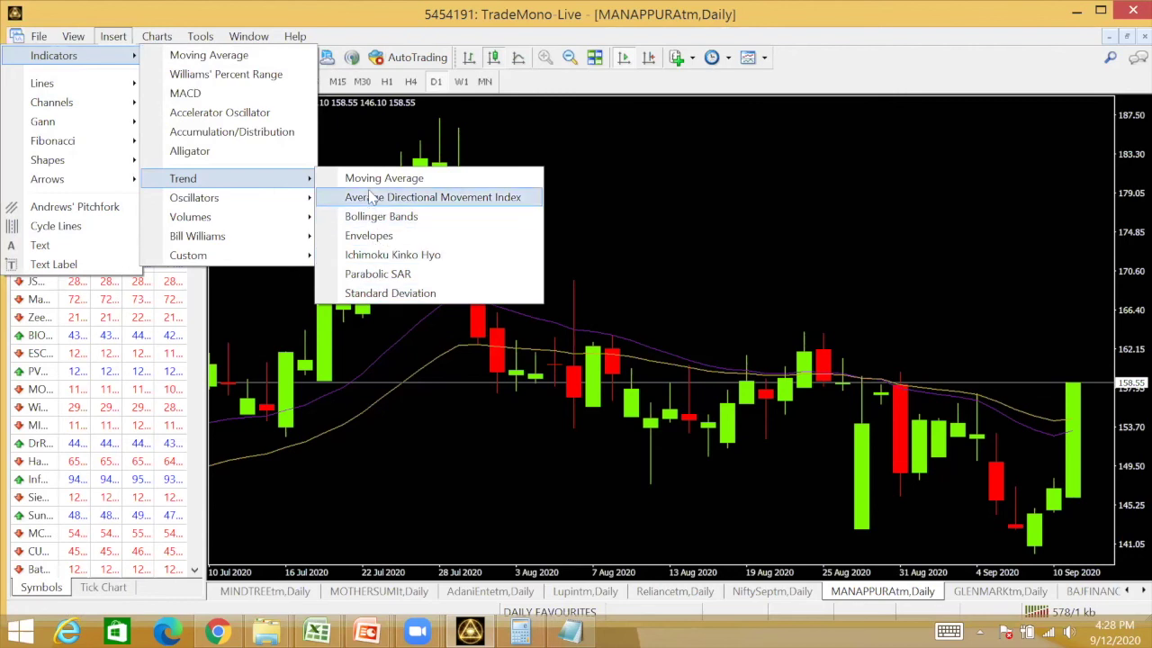
left_click(373, 179)
type("40")
left_click(578, 365)
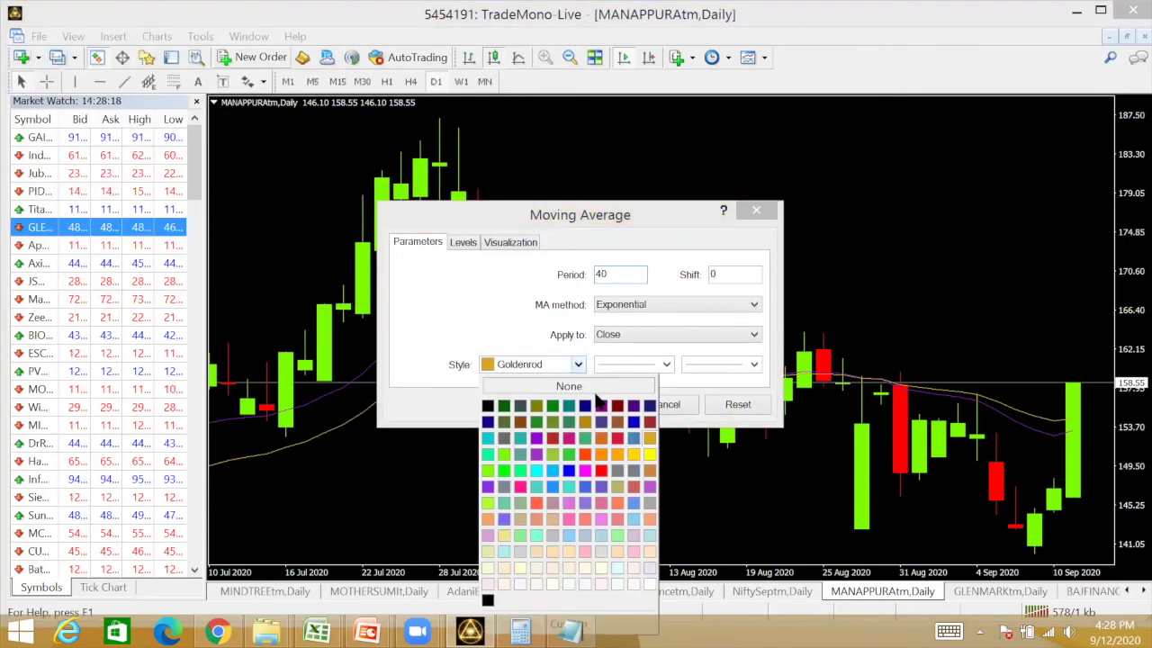
left_click(649, 453)
left_click(592, 405)
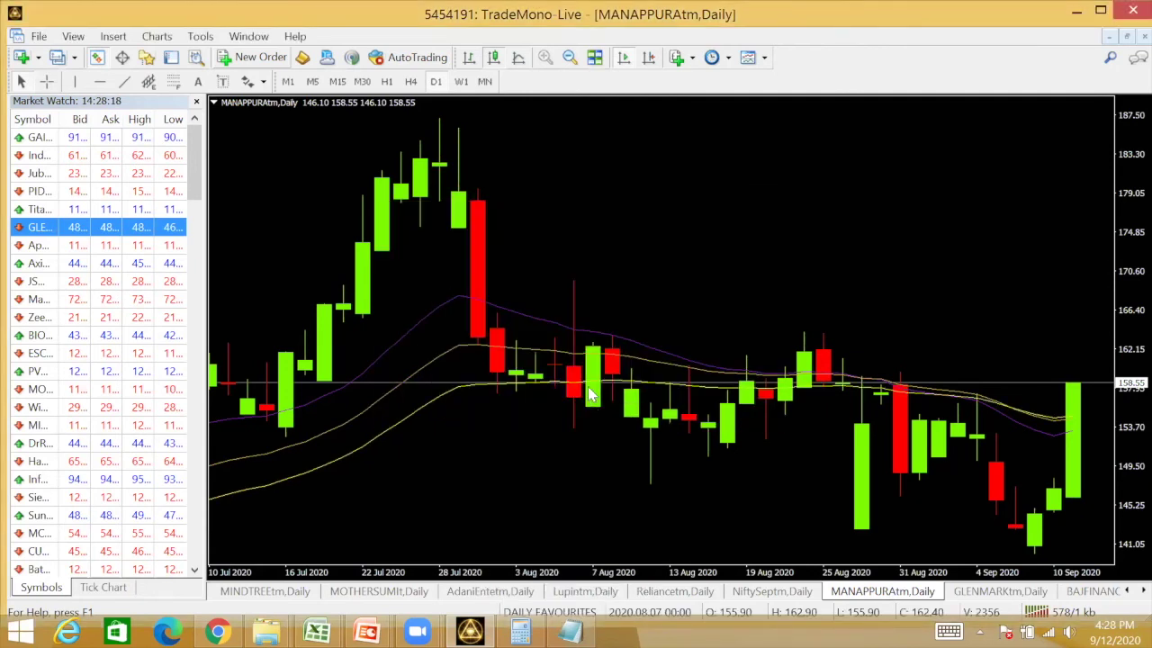
Step: Add a 100-period exponential moving average applied to close, in FireBrick, to the chart
left_click(113, 36)
mouse_move(54, 56)
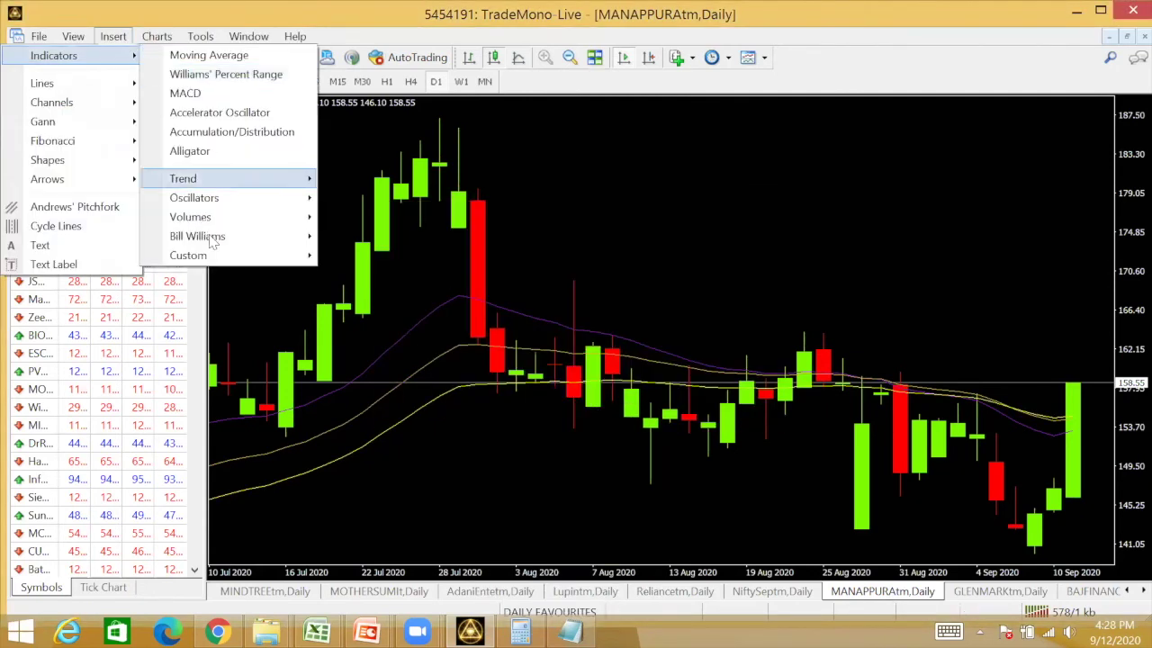
mouse_move(270, 178)
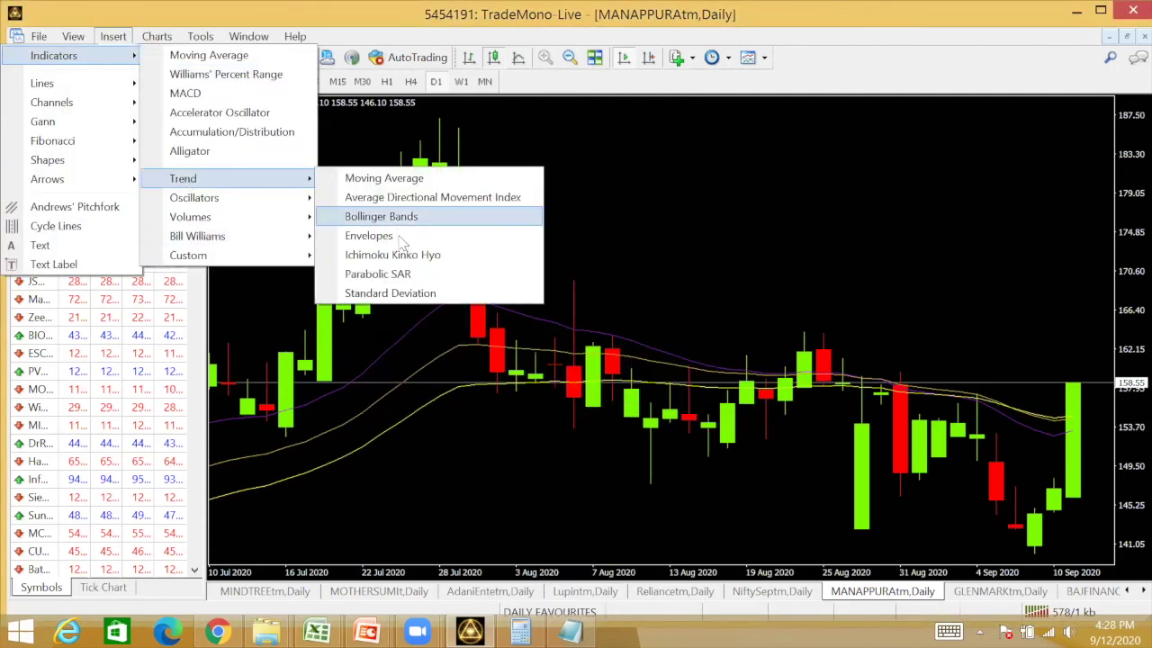
left_click(407, 184)
type("100")
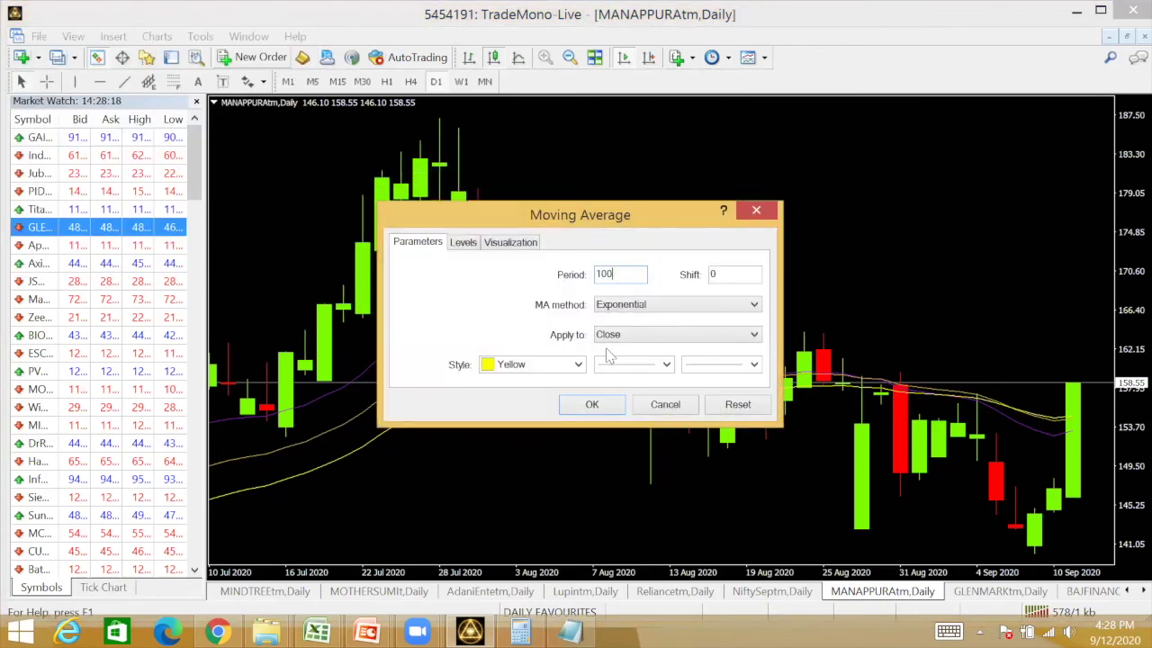
left_click(578, 365)
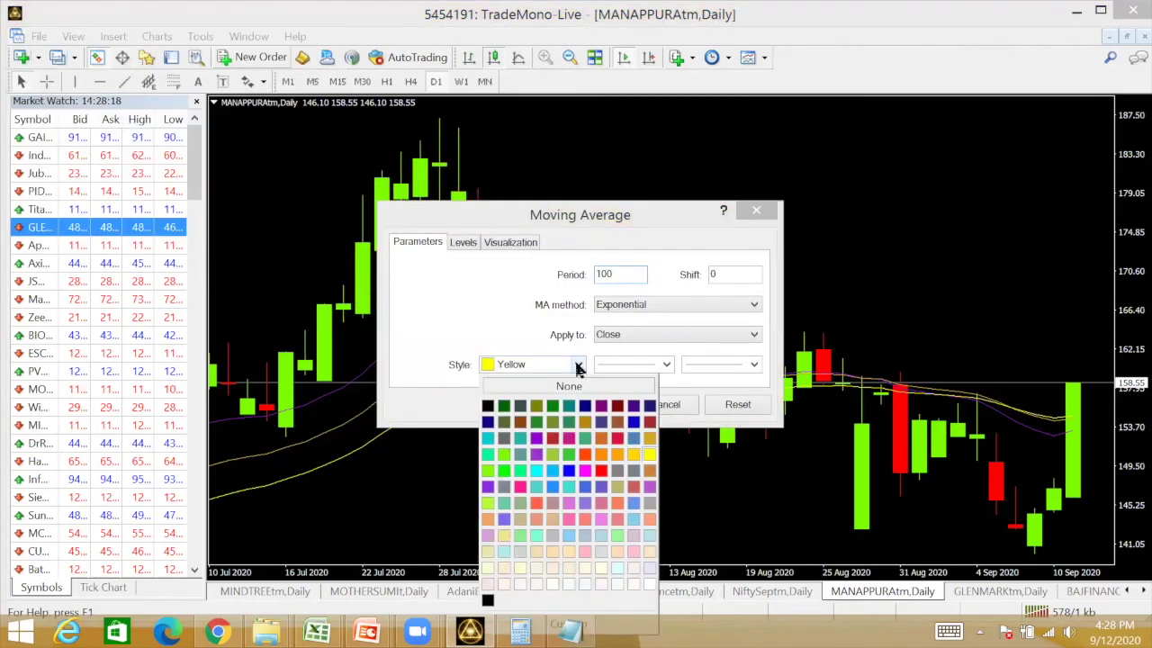
left_click(551, 440)
left_click(594, 406)
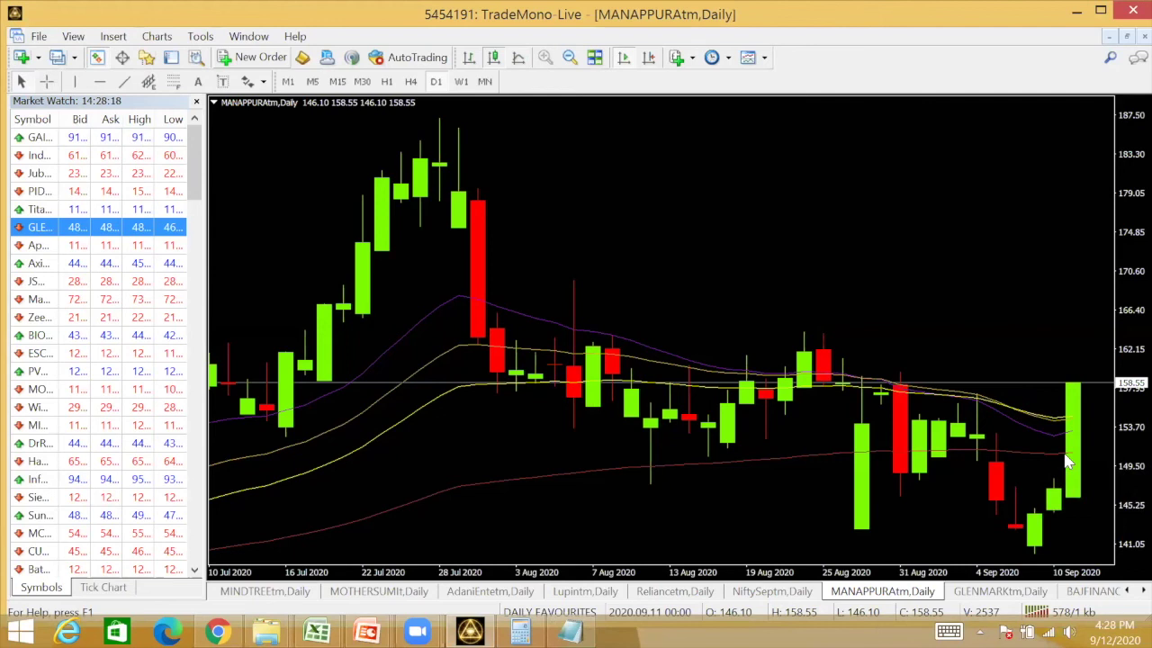
Step: Add a 200-period exponential moving average applied to close, in a light grey colour, to the chart
mouse_move(1058, 441)
left_click(117, 36)
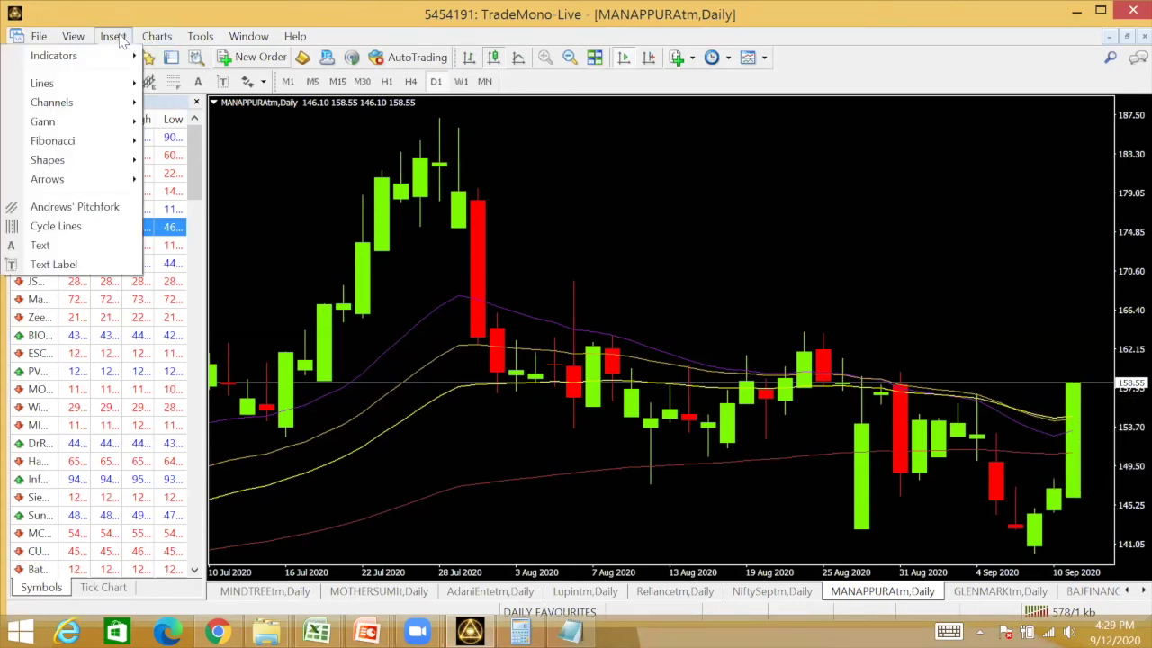
mouse_move(54, 55)
mouse_move(292, 189)
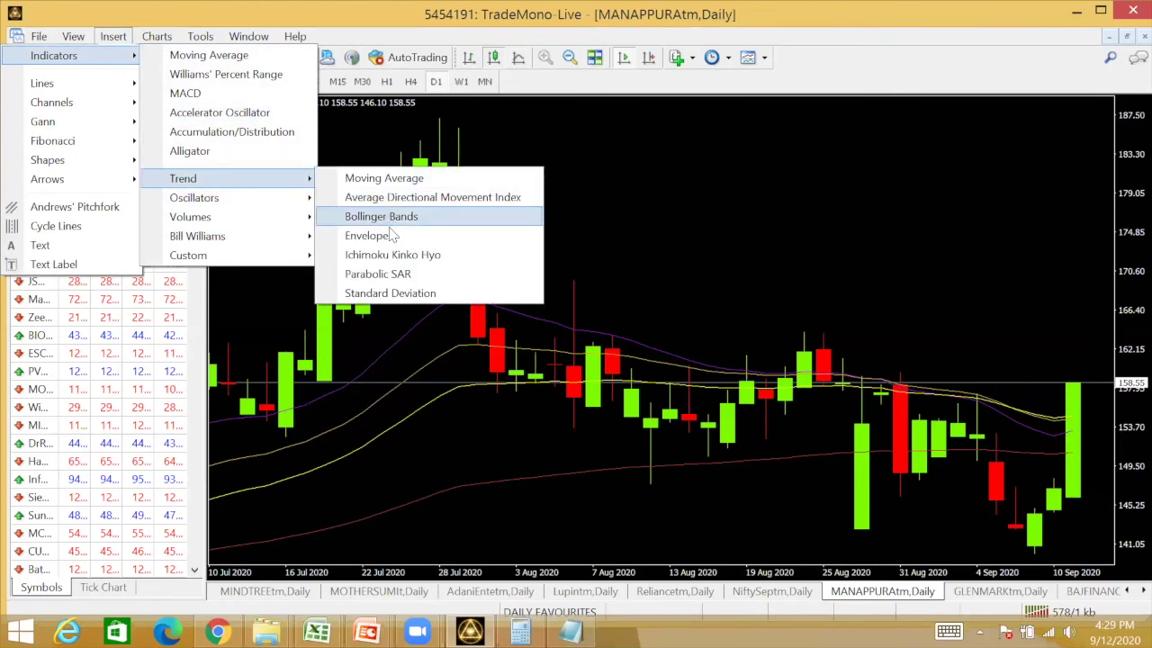
left_click(384, 177)
type("200")
left_click(580, 369)
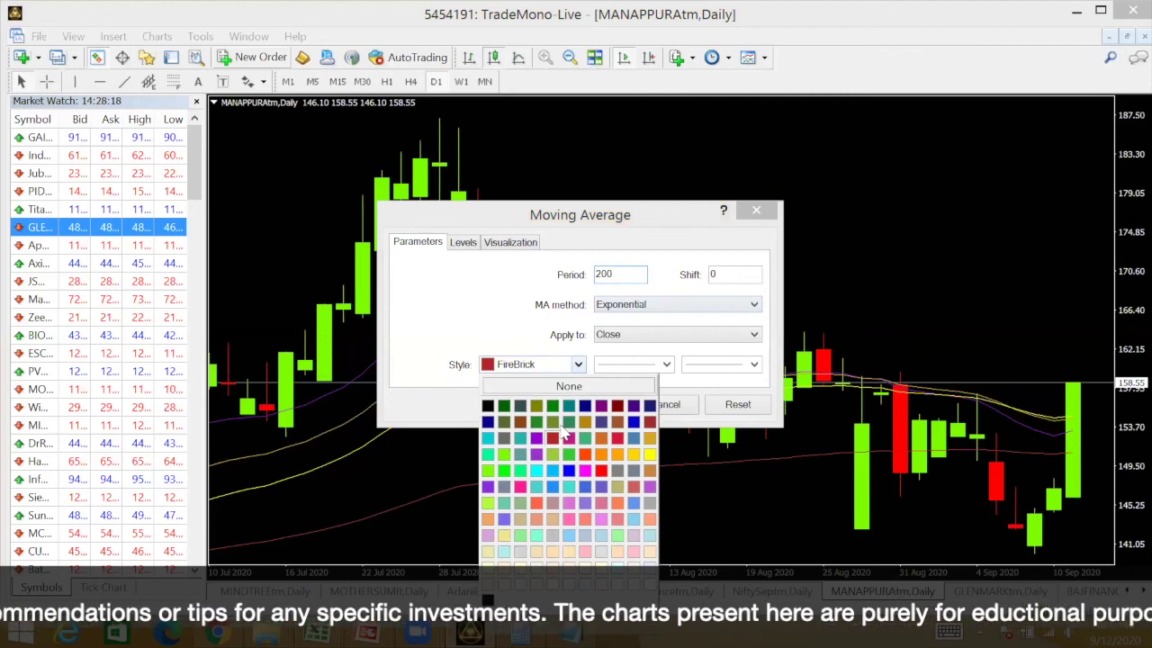
left_click(548, 498)
left_click(592, 404)
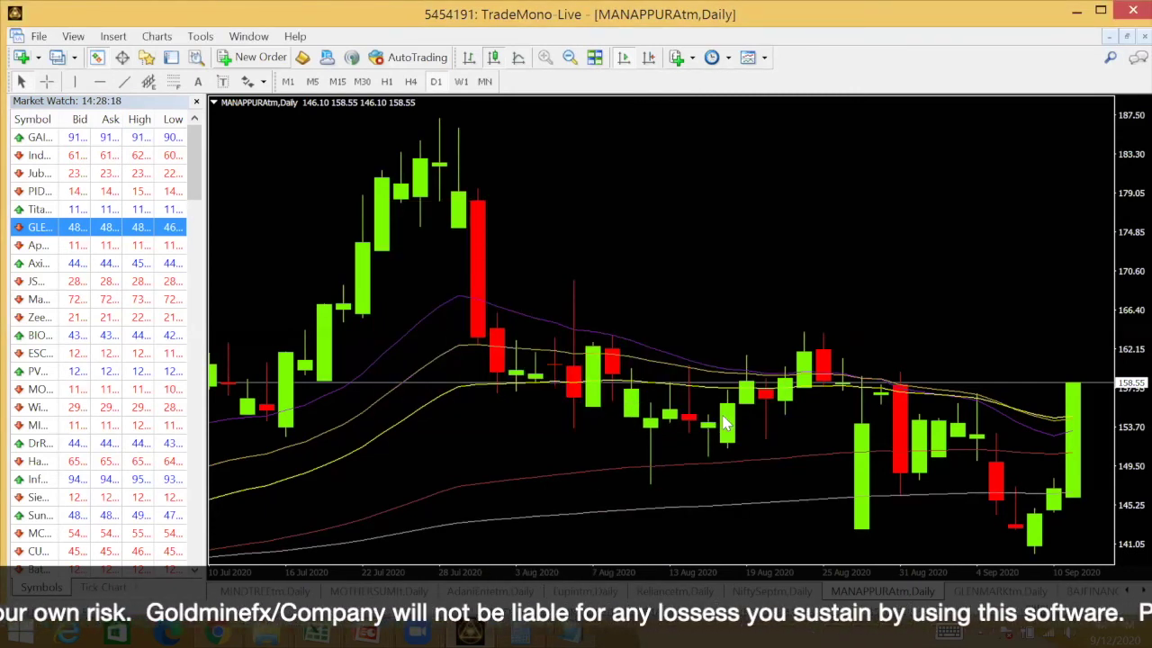
Step: Delete all five moving averages from the MANAPPURAtm daily chart
right_click(603, 163)
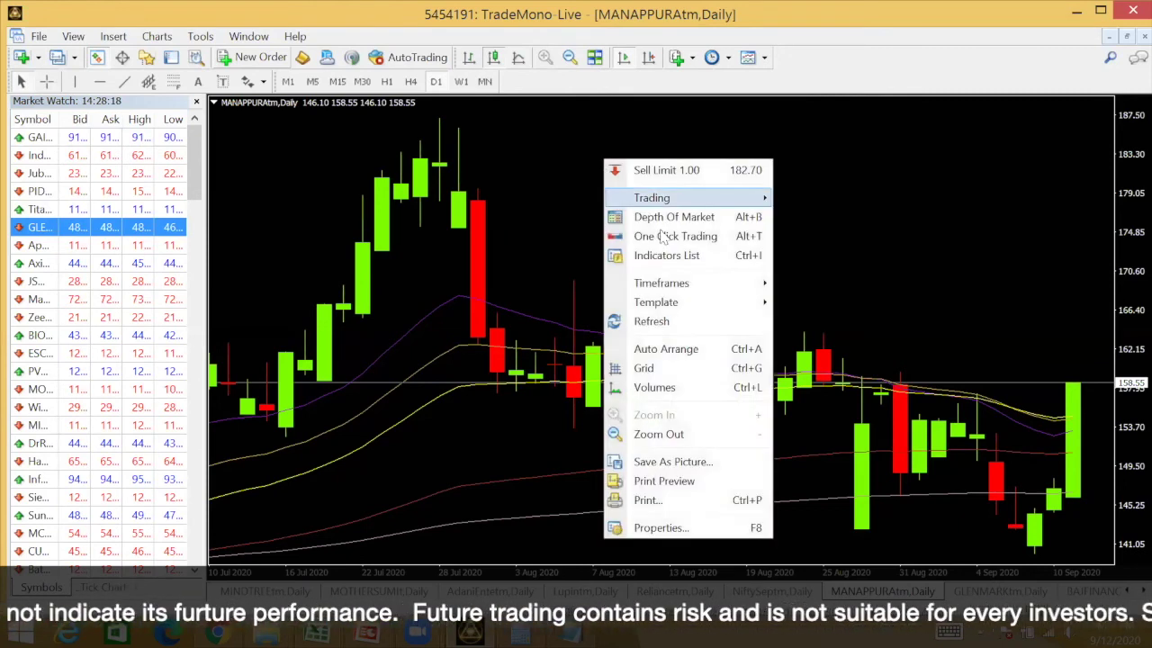
left_click(668, 255)
left_click(121, 97)
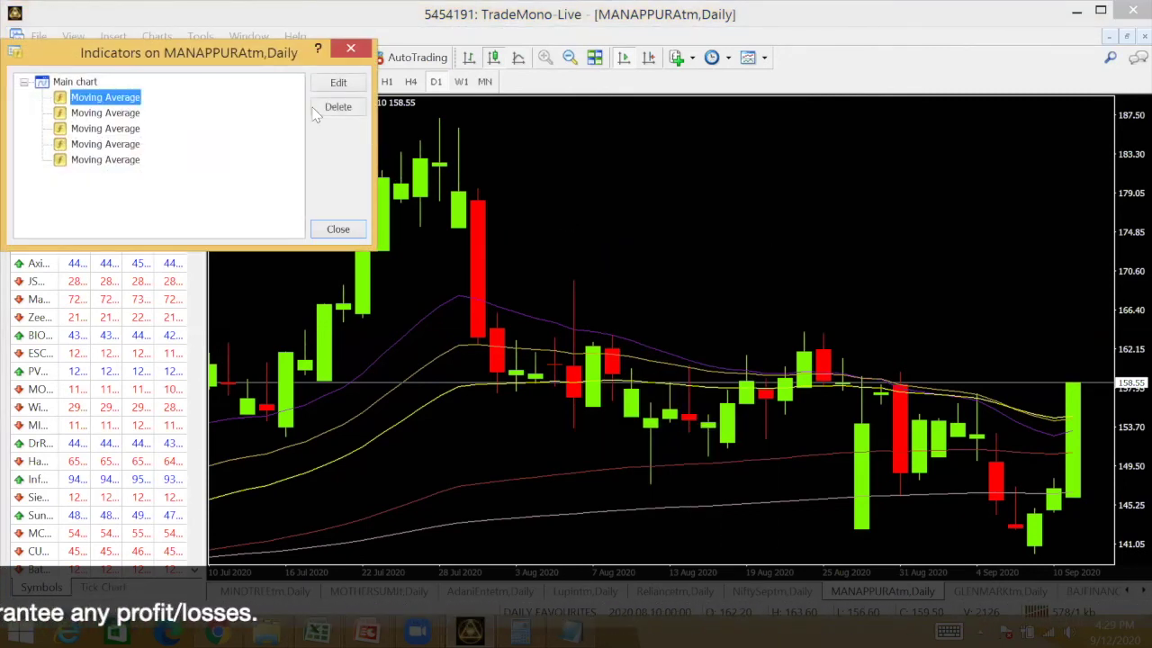
key("Delete")
left_click(126, 97)
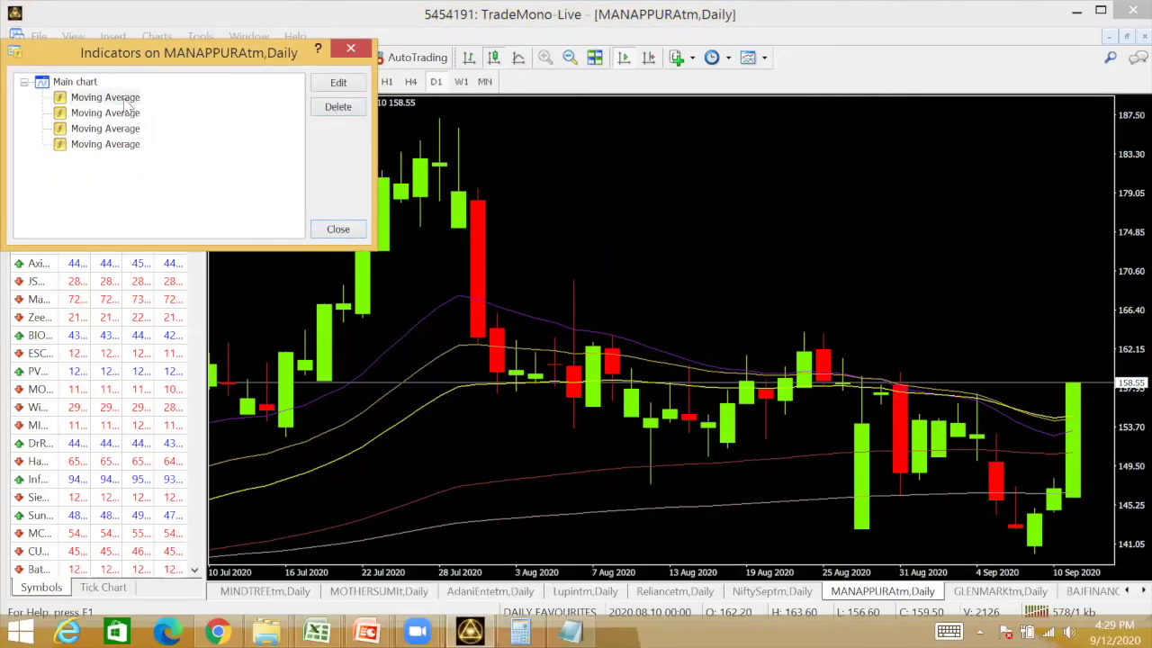
left_click(326, 105)
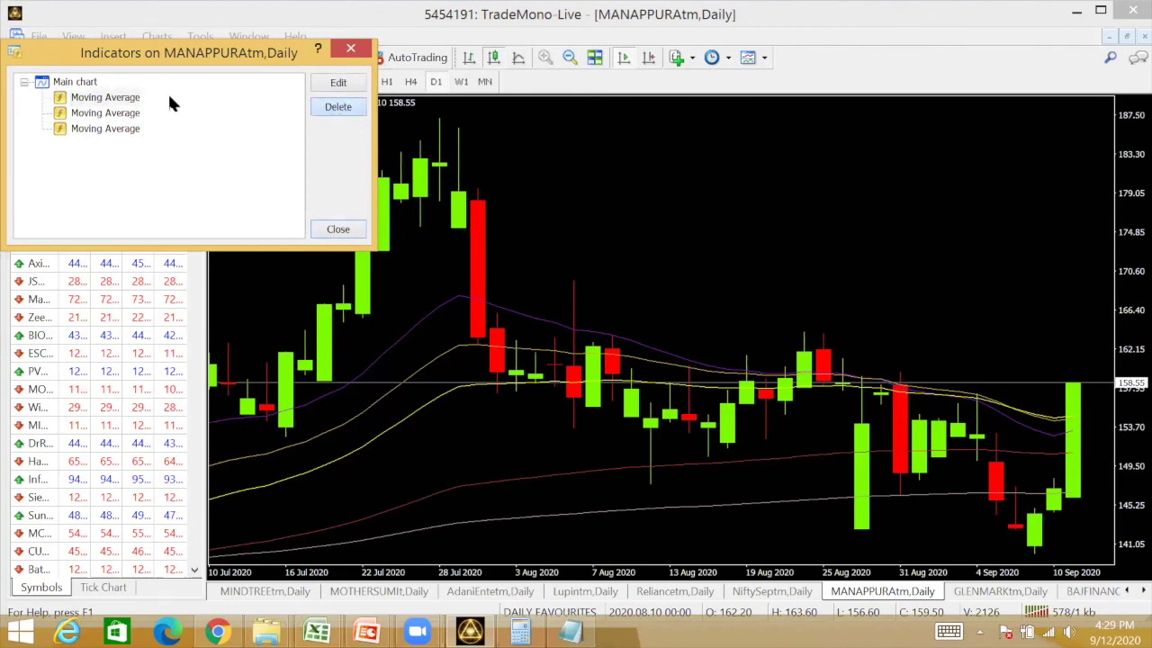
left_click(126, 97)
key("Delete")
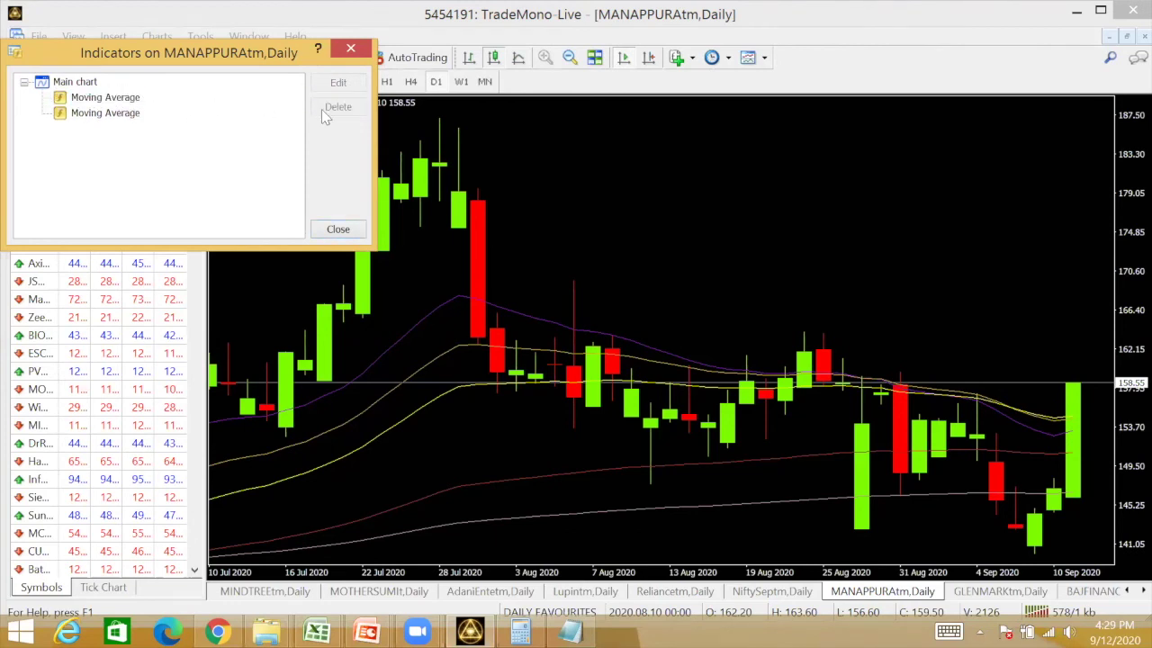
left_click(117, 98)
left_click(323, 114)
left_click(108, 98)
left_click(333, 107)
left_click(338, 229)
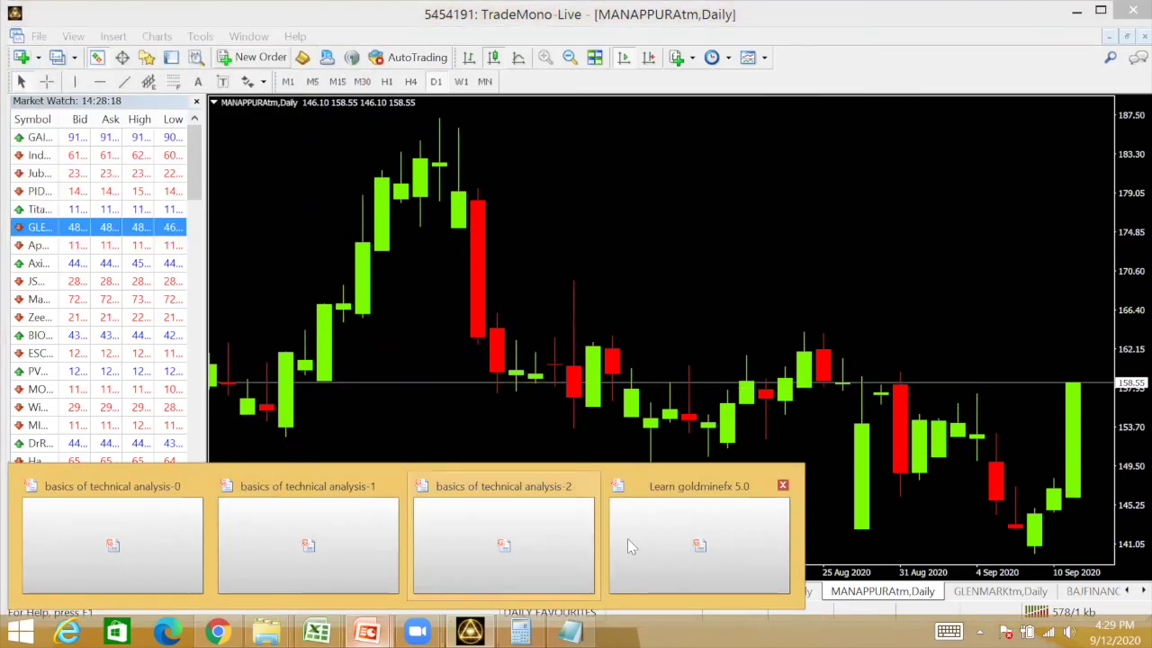
Step: Switch to the "basics of technical analysis-2" presentation in PowerPoint and start the slide show from the Simple Moving Average slide
key("alt+Tab")
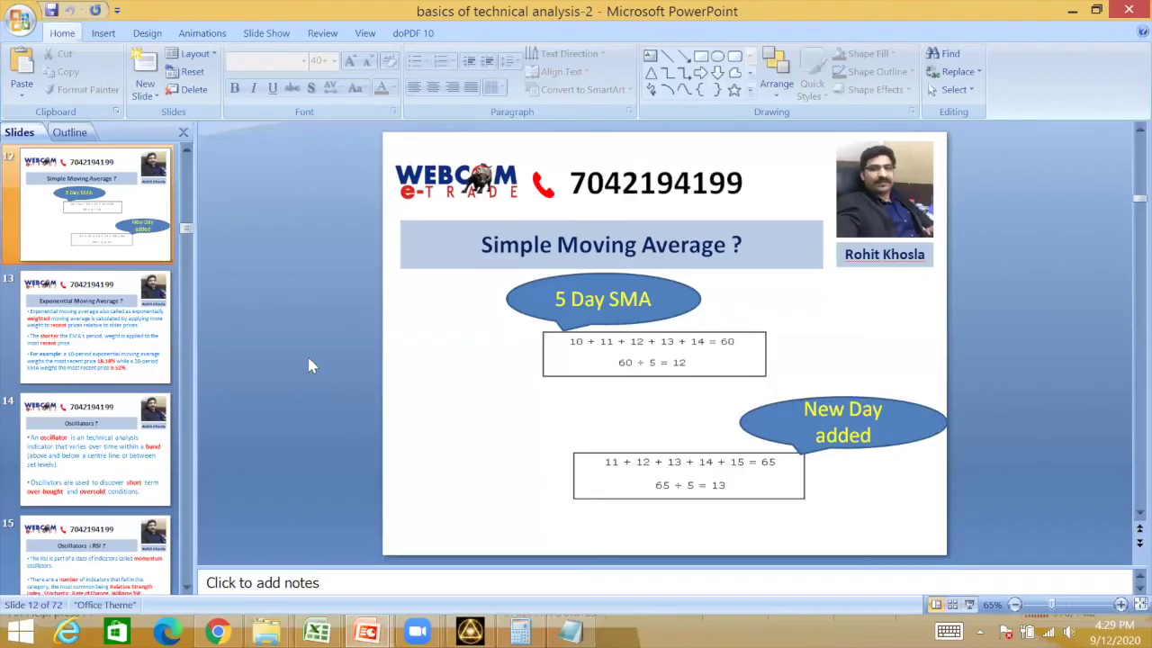
key("shift+F5")
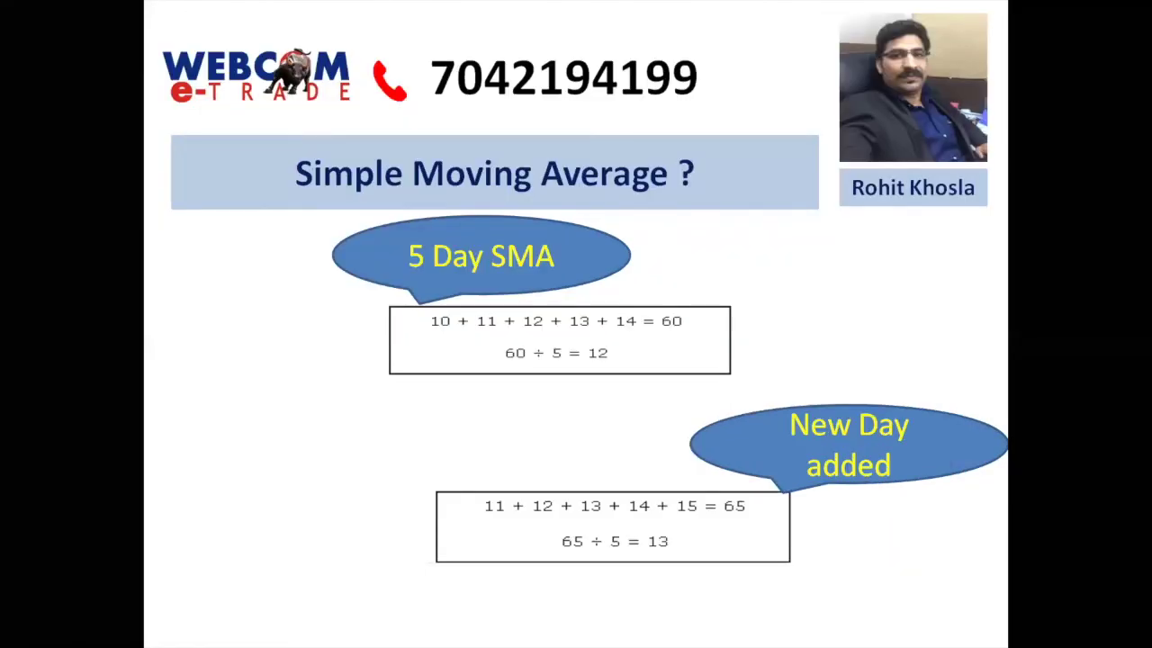
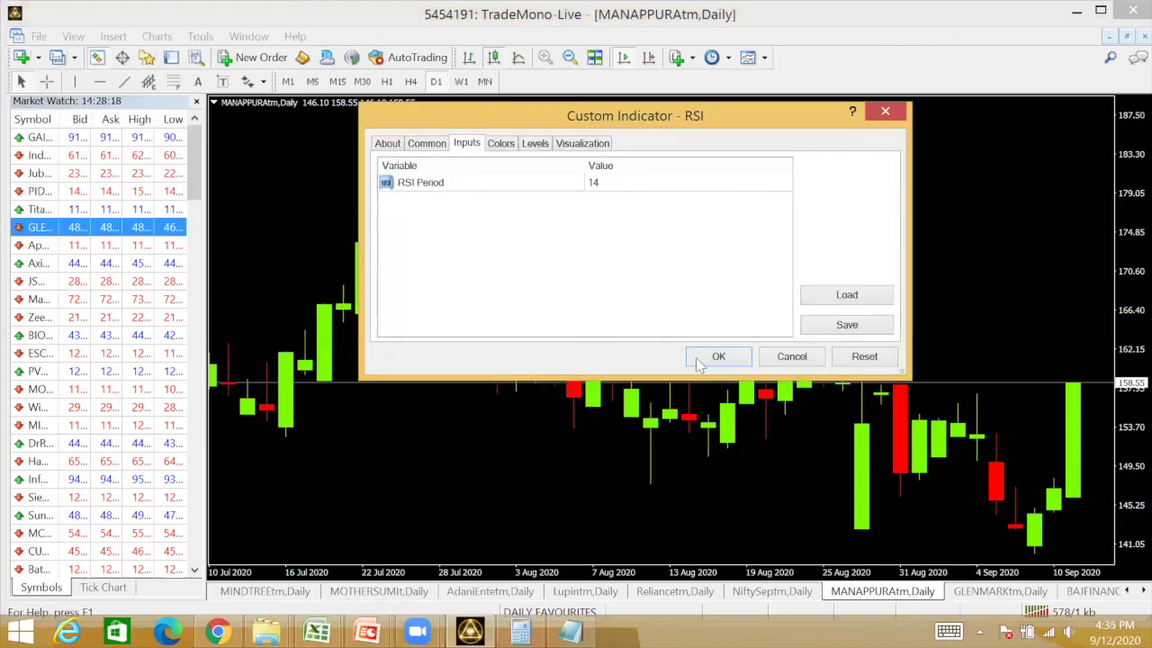
Step: Add the RSI indicator with a period of 14 to the MANAPPURAtm chart and circle the price and RSI areas by pen
left_click(717, 357)
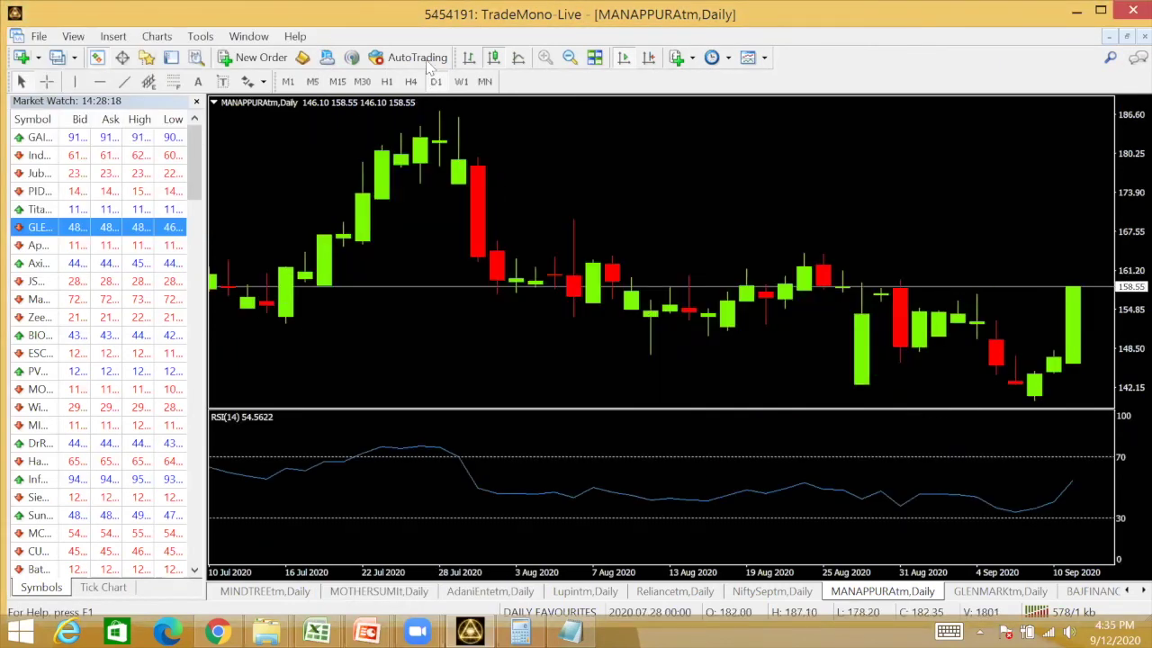
mouse_move(221, 113)
left_mouse_down()
mouse_move(239, 326)
mouse_move(771, 414)
mouse_move(1138, 270)
mouse_move(1085, 111)
left_mouse_up()
mouse_move(883, 80)
left_mouse_down()
mouse_move(280, 75)
mouse_move(173, 167)
left_mouse_up()
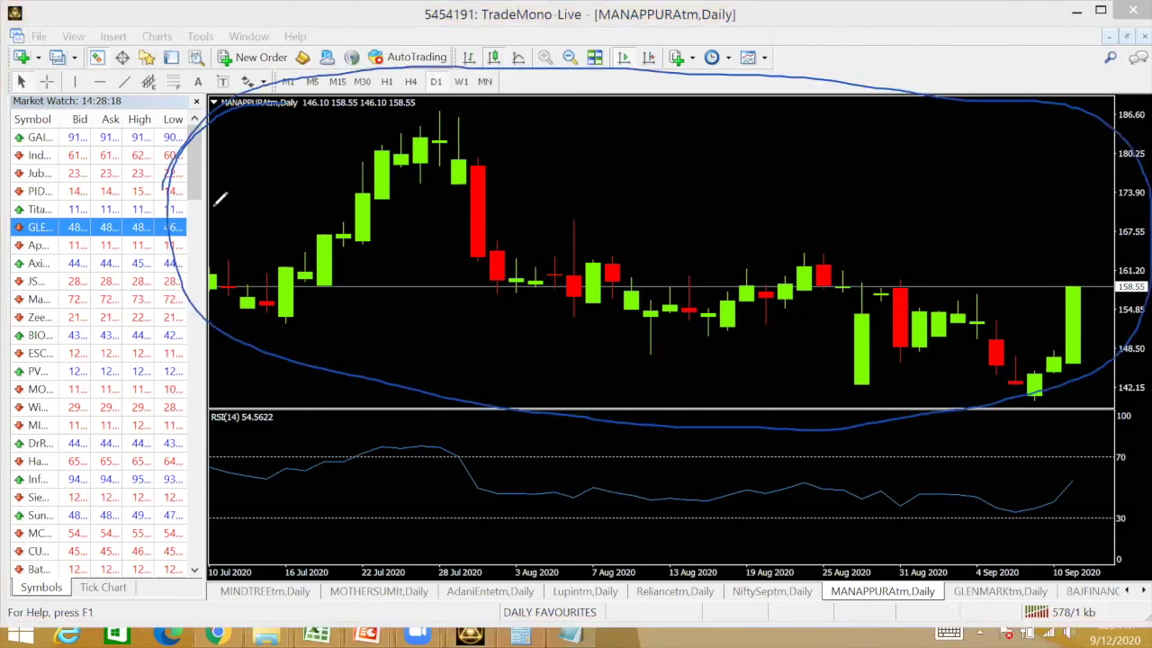
mouse_move(229, 416)
left_mouse_down()
mouse_move(279, 554)
mouse_move(963, 607)
mouse_move(1044, 441)
mouse_move(279, 402)
mouse_move(239, 412)
left_mouse_up()
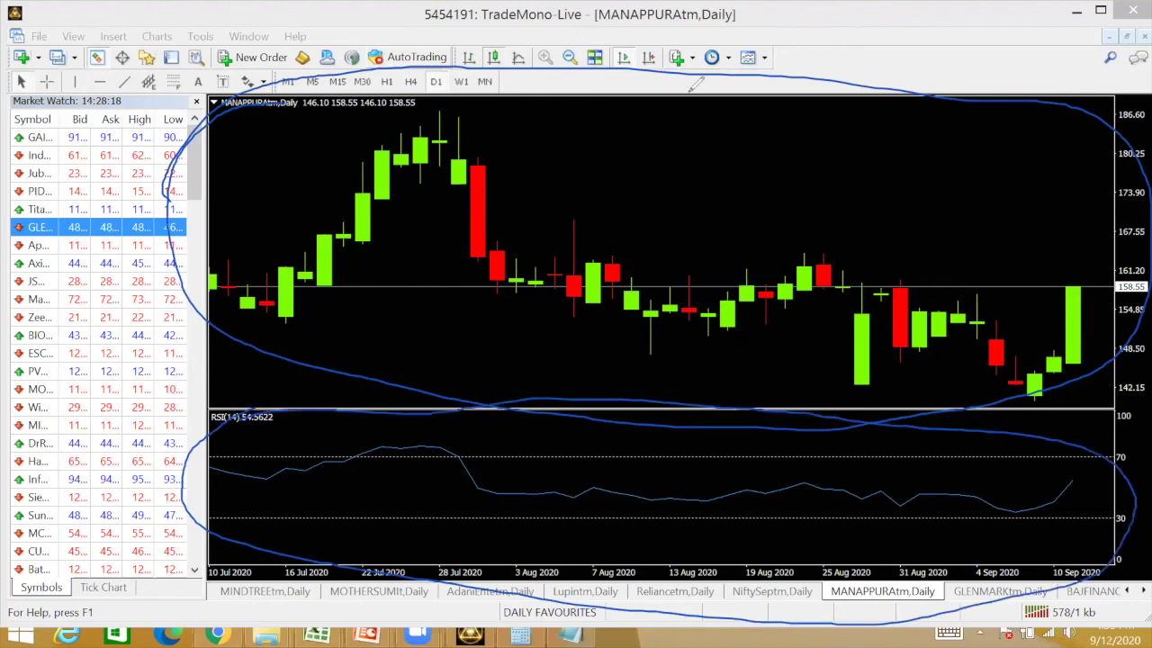
Step: Erase the circles, mark the RSI's vertical scale, its current value and the latest rise of its line, and clear the marks
key("e")
mouse_move(1084, 558)
left_mouse_down()
mouse_move(1086, 437)
mouse_move(1080, 556)
left_mouse_up()
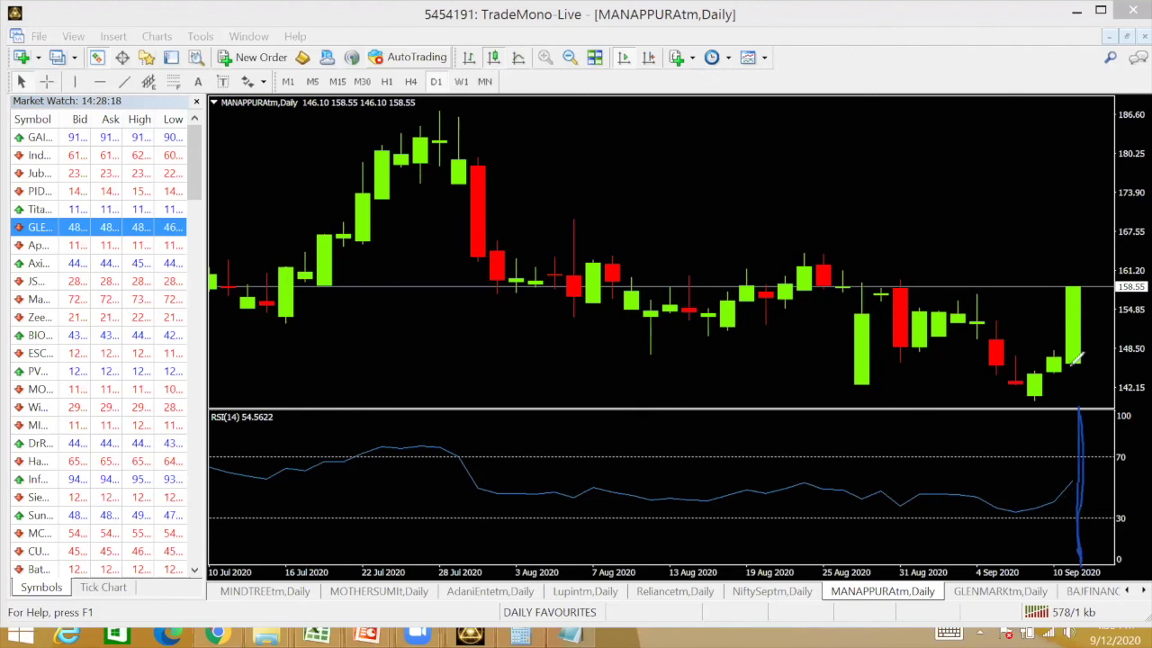
mouse_move(270, 411)
left_mouse_down()
mouse_move(277, 436)
mouse_move(281, 410)
left_mouse_up()
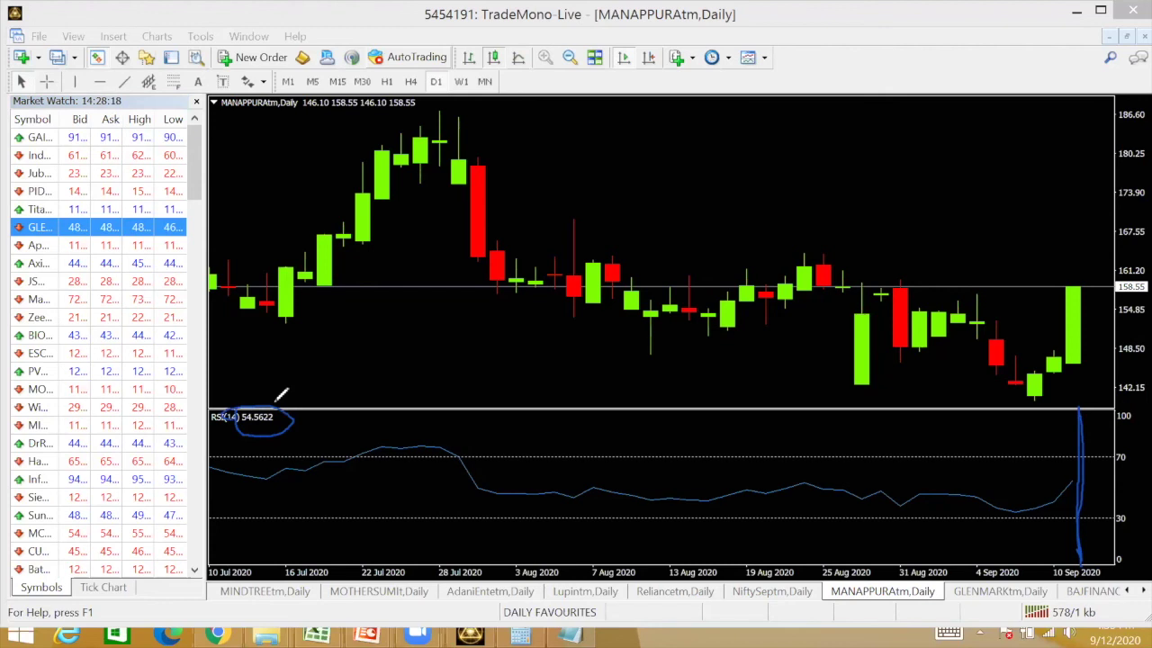
mouse_move(1013, 510)
left_mouse_down()
mouse_move(1051, 491)
mouse_move(1048, 477)
mouse_move(1060, 491)
left_mouse_up()
key("Escape")
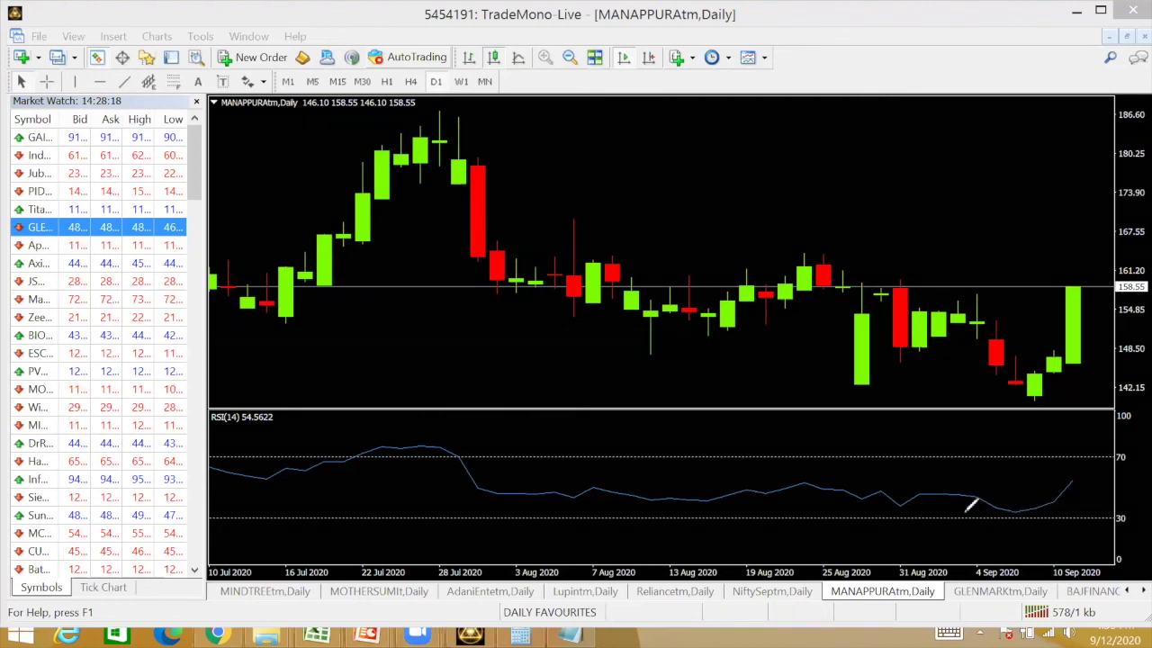
Step: Write the notes "20-80" and "RSI : scale(0-100)" over the lower part of the price chart
left_click(389, 372)
type("2")
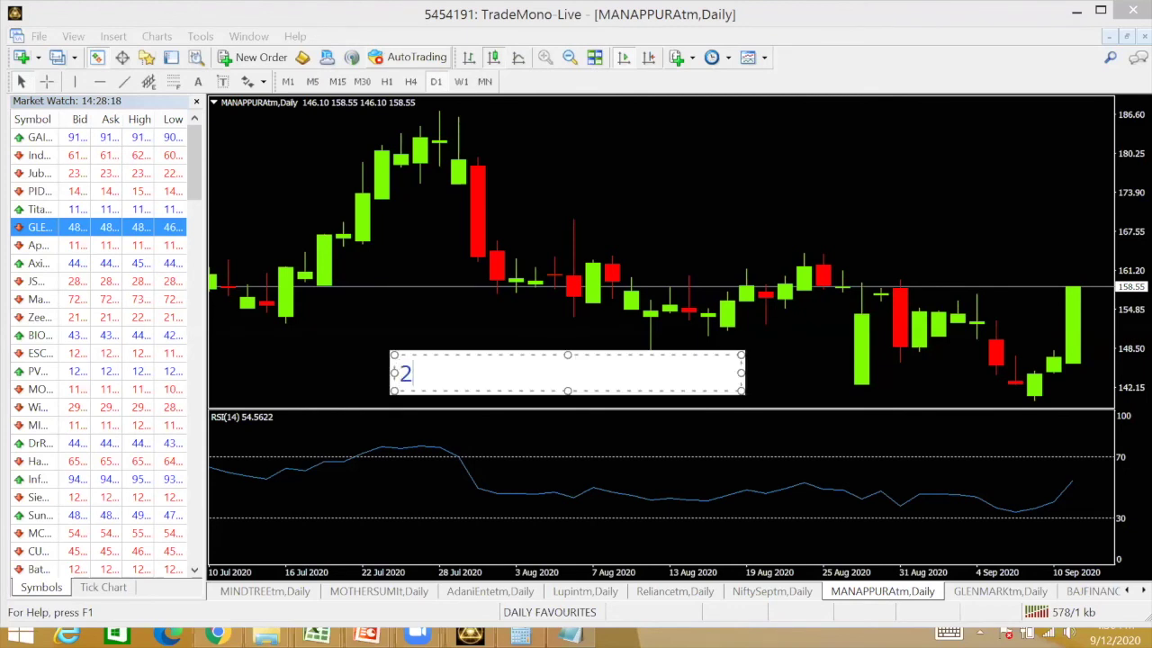
type("0-80")
left_click(317, 324)
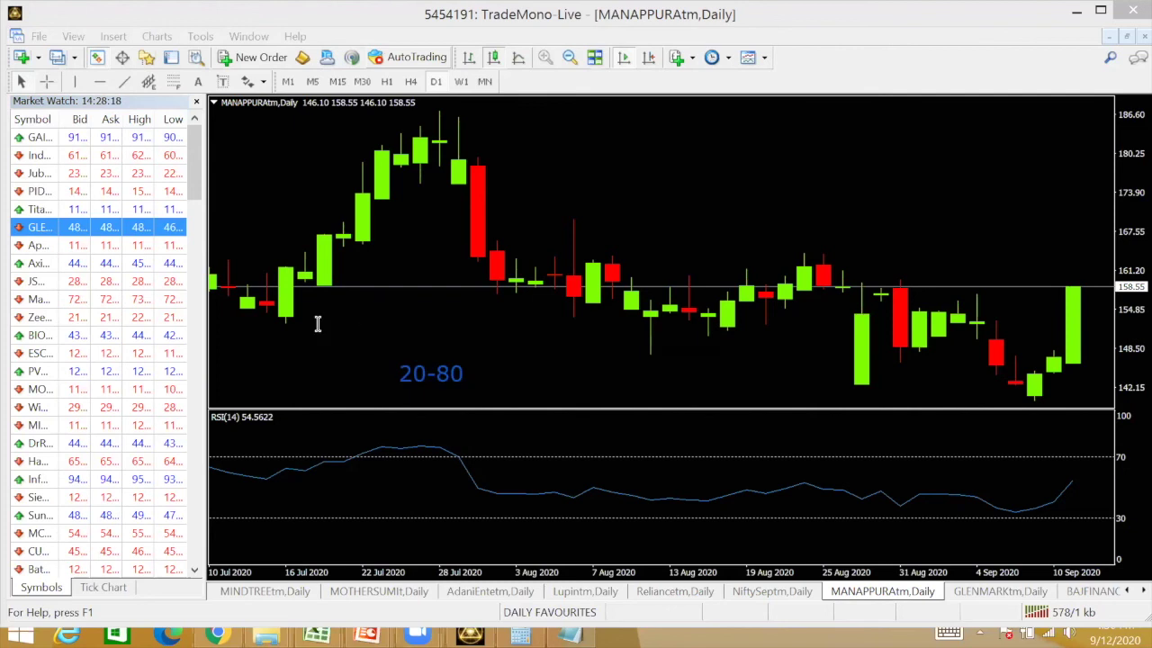
left_click(316, 324)
type("RSI :")
type(" scan")
key("BackSpace")
type("le(0-100)")
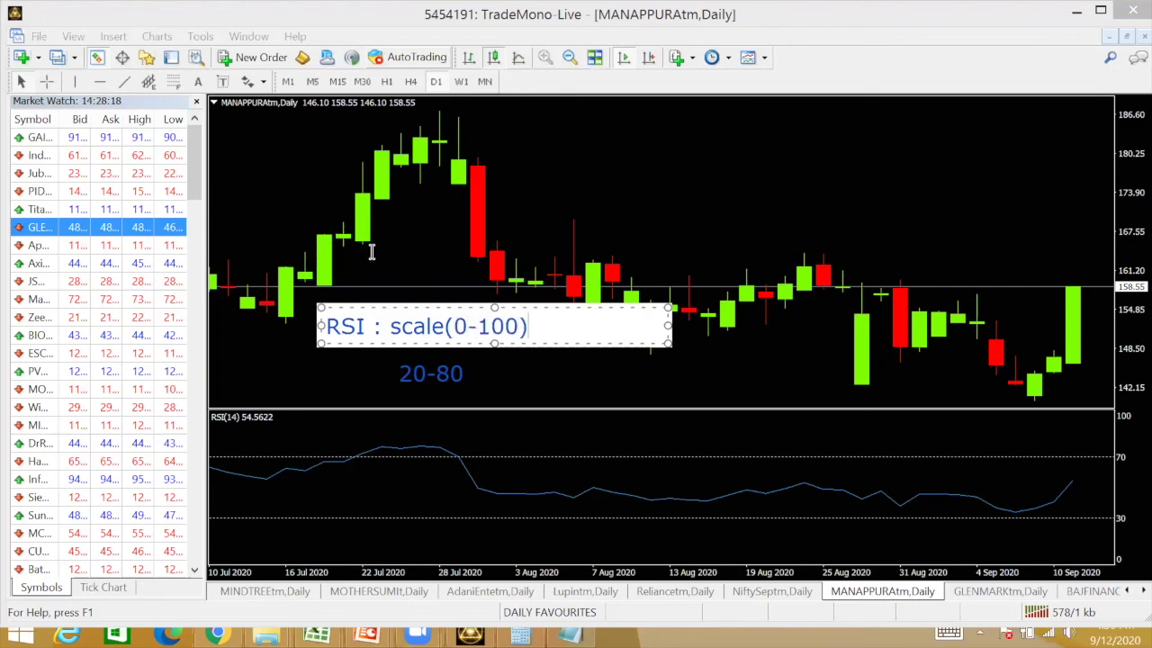
left_click(370, 252)
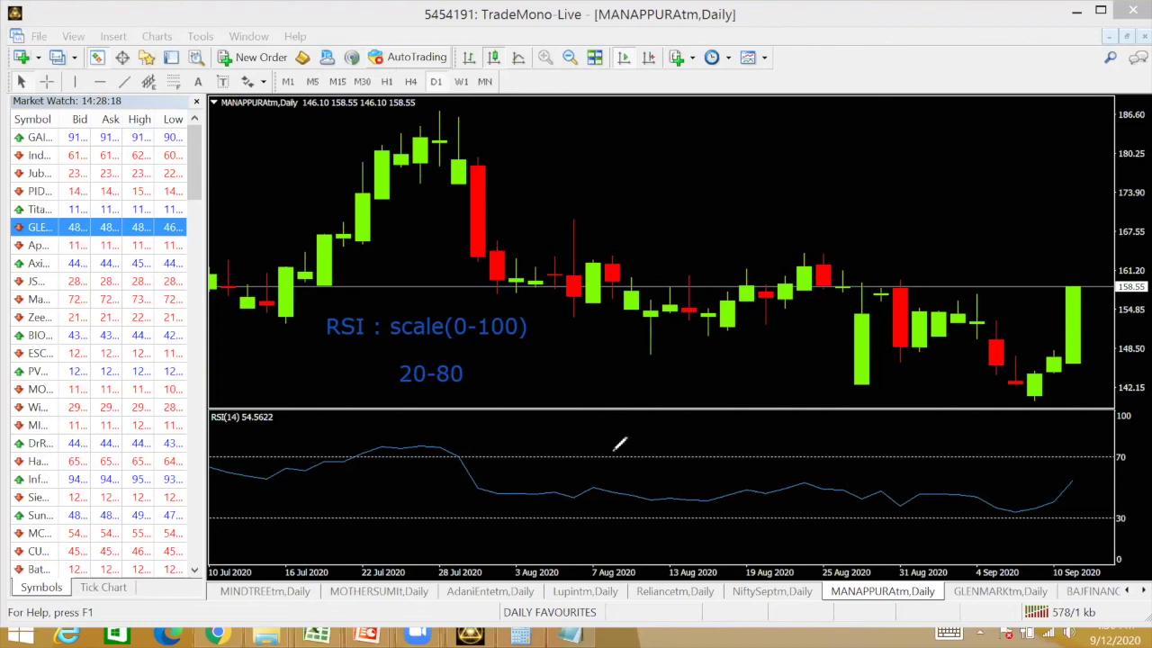
Step: Mark the 70 and 30 level lines of the RSI by pen, and clear all annotations
left_click_drag(577, 457, 661, 457)
left_click_drag(612, 519, 668, 519)
key("Escape")
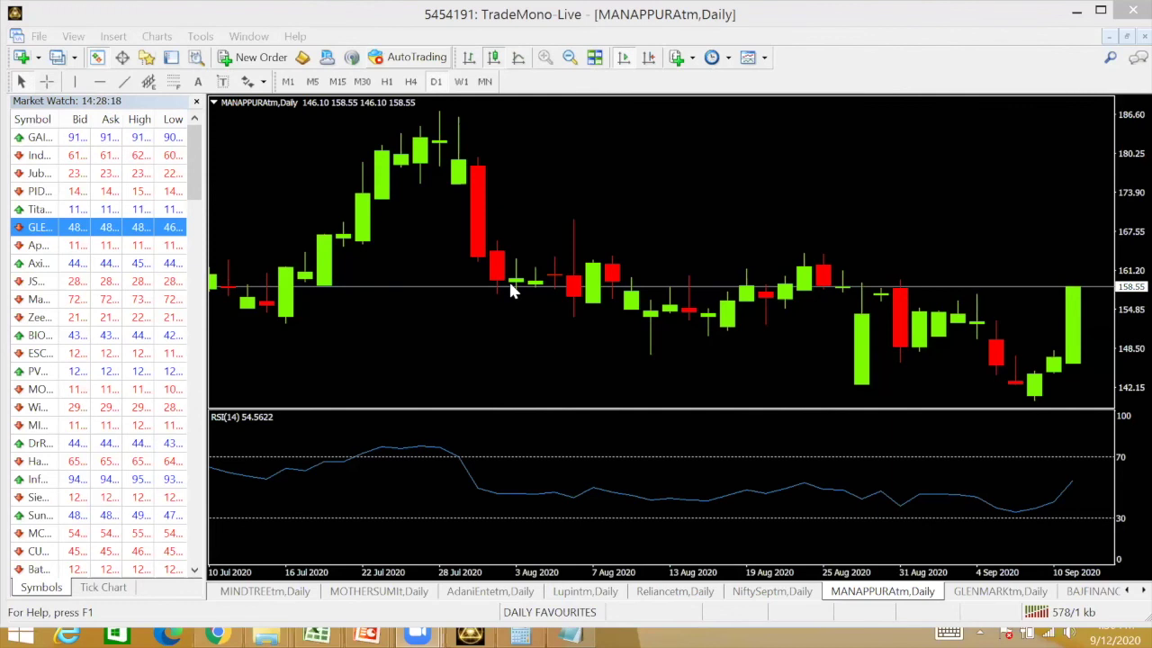
Step: Mark the RSI's early-September low and late-July peak, clear the marks, and circle the current RSI value
key("ctrl+2")
left_click_drag(999, 516, 1022, 514)
mouse_move(368, 443)
left_mouse_down()
mouse_move(455, 444)
mouse_move(414, 442)
mouse_move(445, 437)
left_mouse_up()
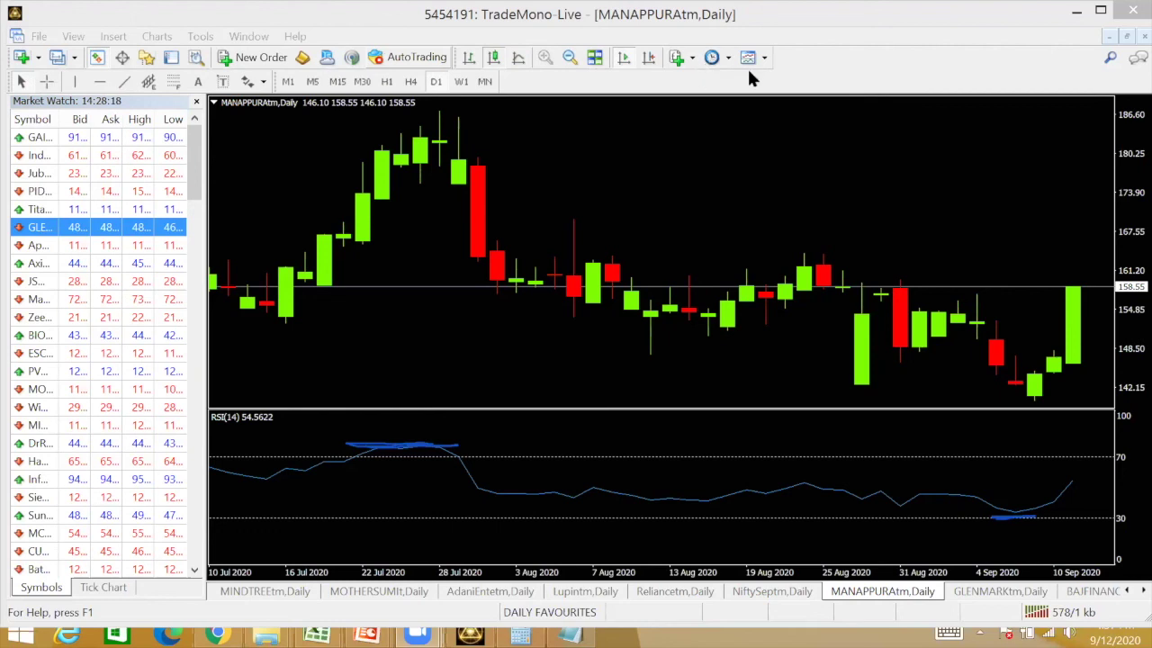
key("Escape")
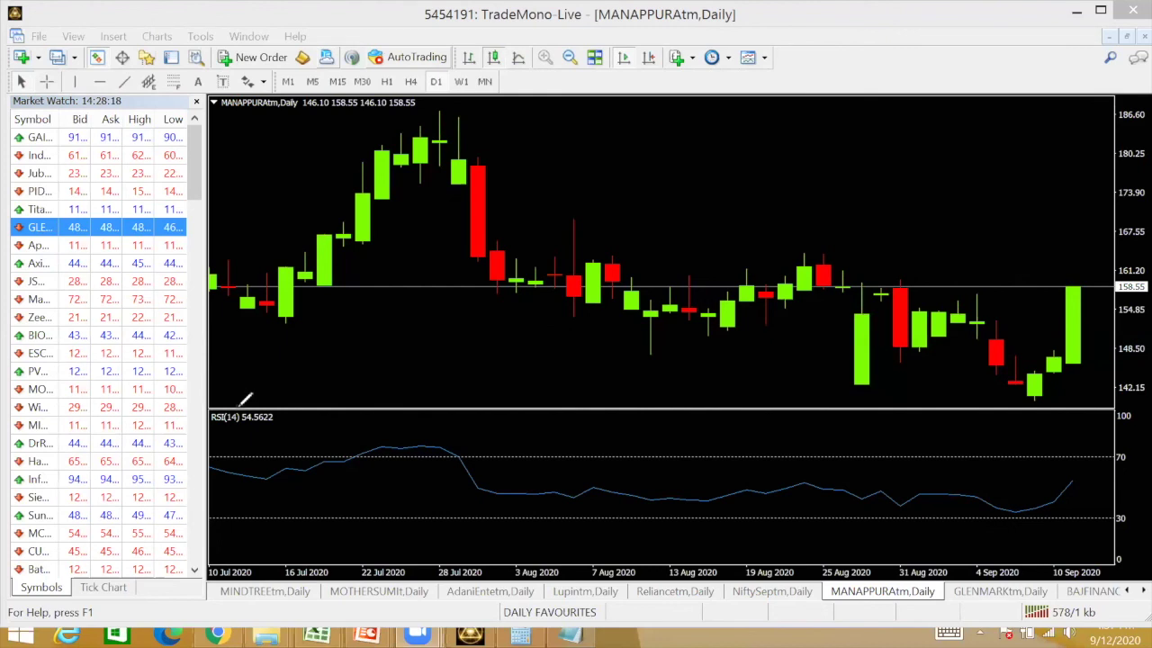
mouse_move(236, 412)
left_mouse_down()
mouse_move(249, 430)
mouse_move(296, 399)
mouse_move(236, 396)
mouse_move(239, 416)
left_mouse_up()
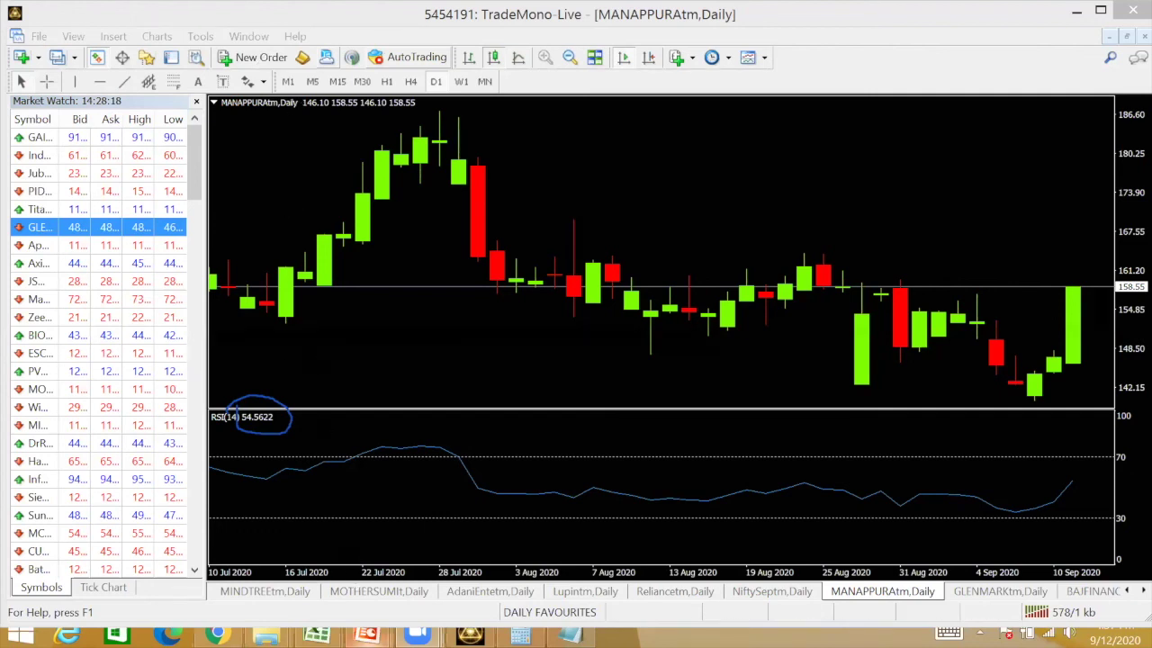
Step: Switch to the "sbi historical feed" workbook in Excel and examine the date, open, high, low and close of the 4TH MAY row
mouse_move(367, 635)
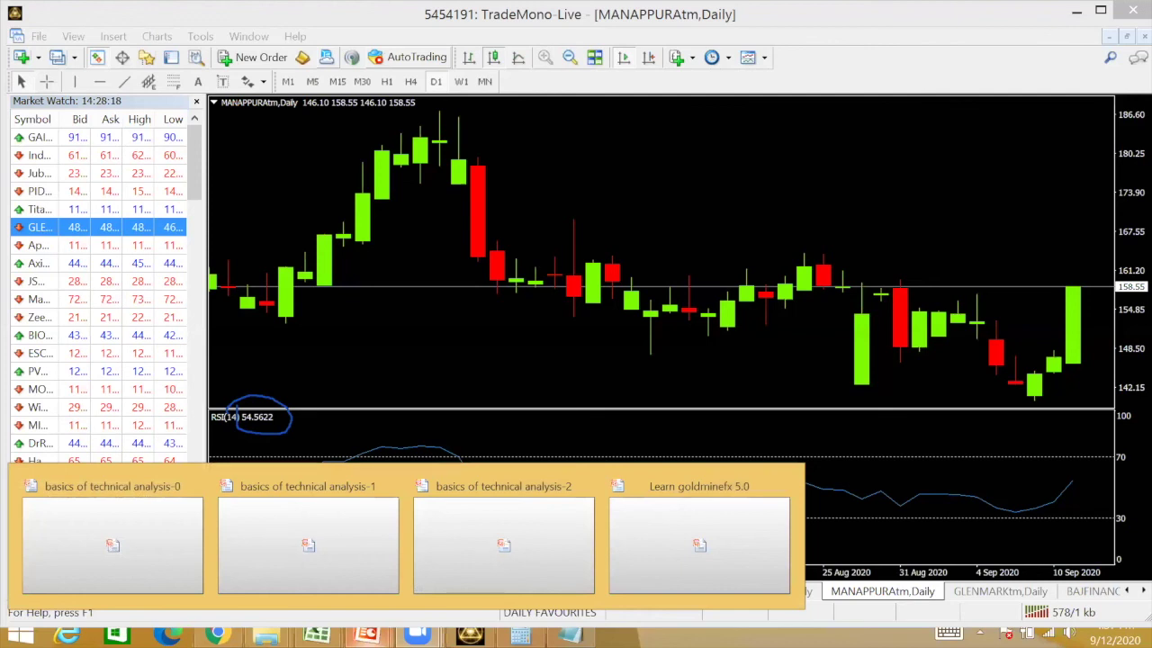
mouse_move(317, 635)
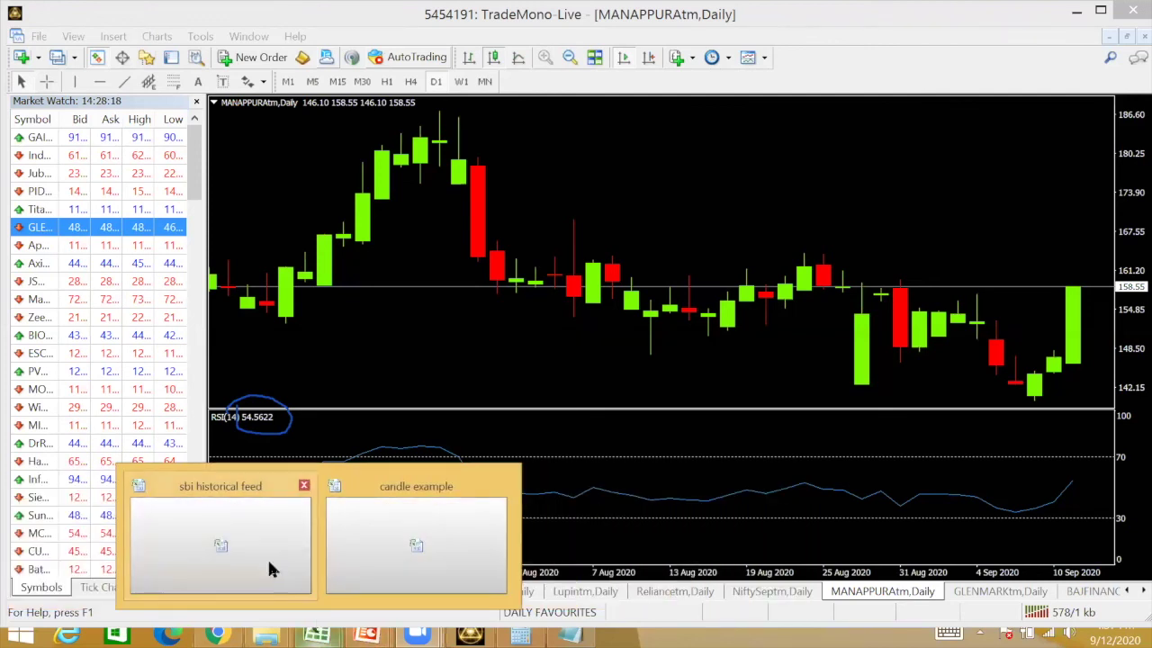
left_click(269, 564)
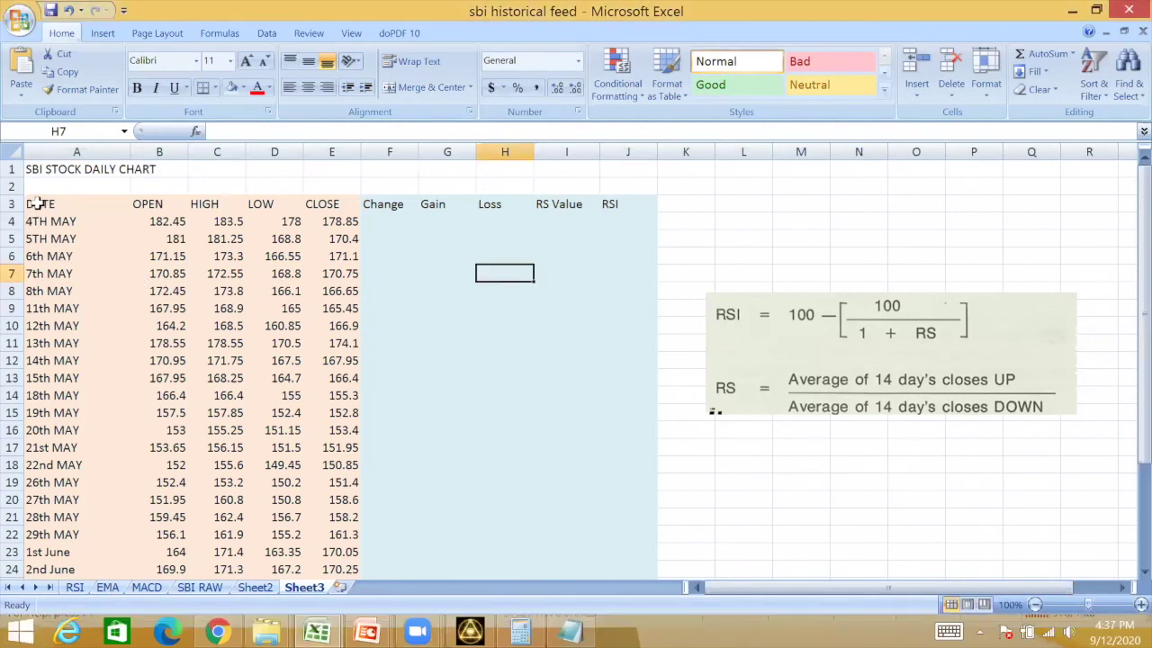
left_click(38, 220)
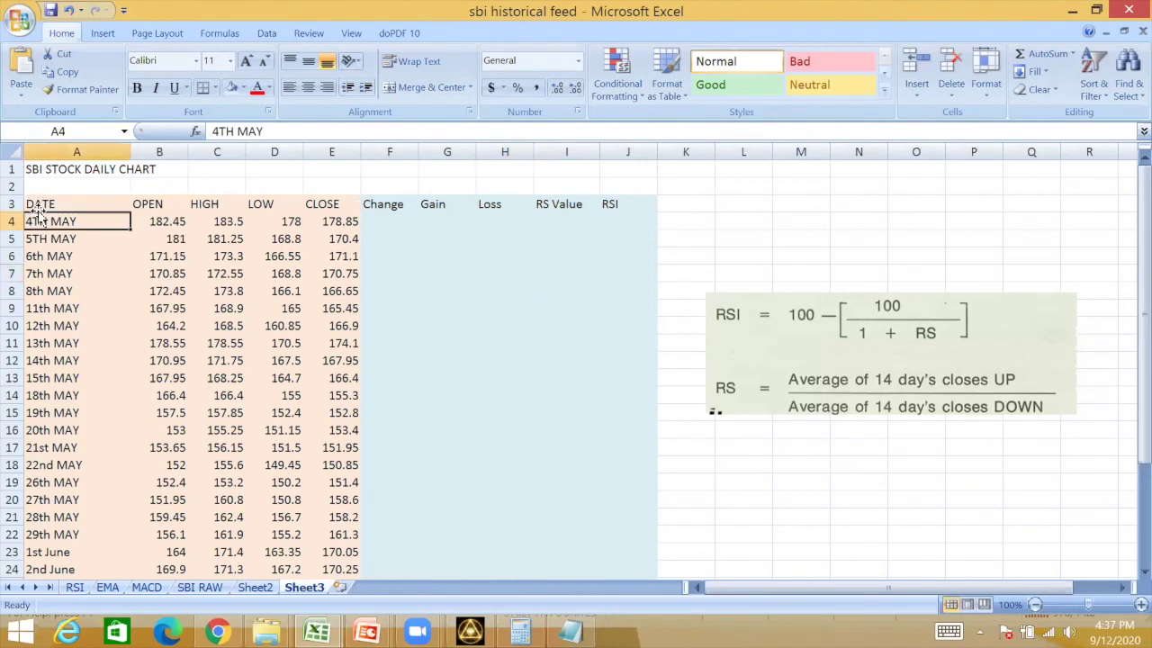
left_click(158, 221)
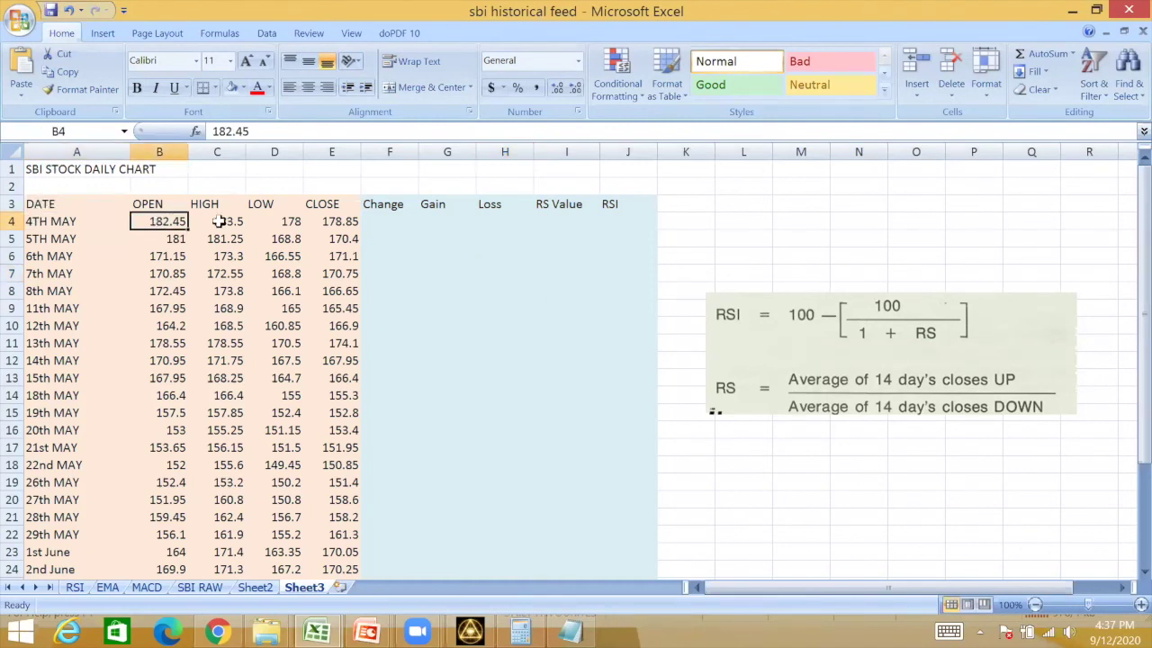
left_click(222, 222)
left_click(279, 225)
left_click(333, 225)
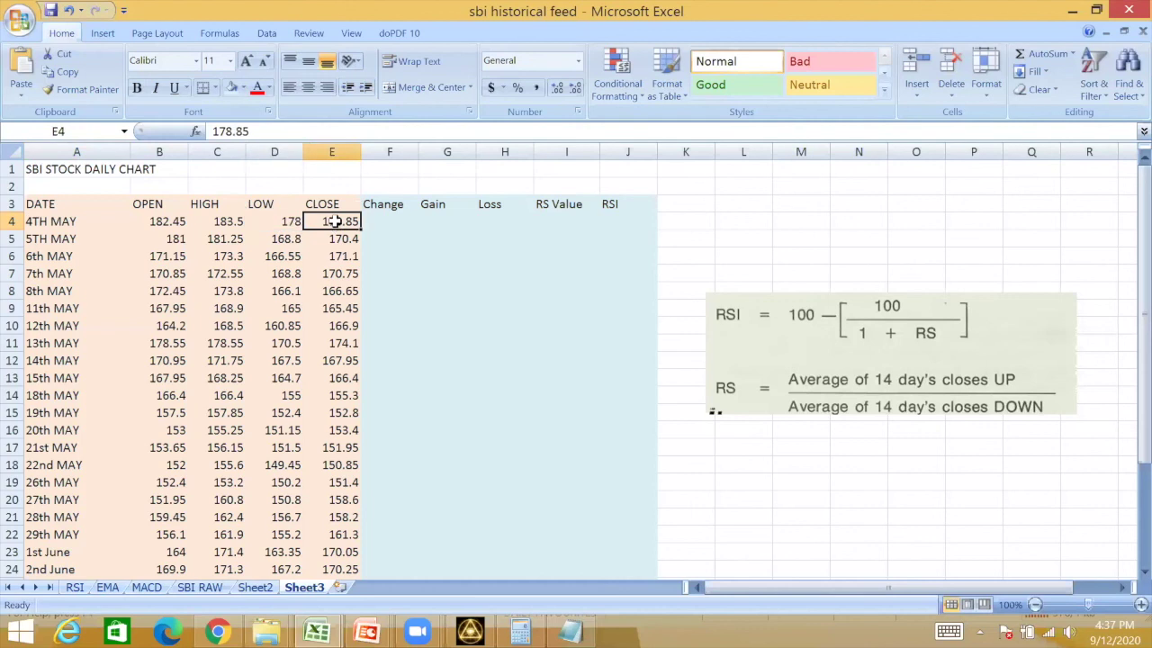
Step: Circle the RSI formula, the RS term inside it and the RS label of the formula below by pen
left_click(391, 86)
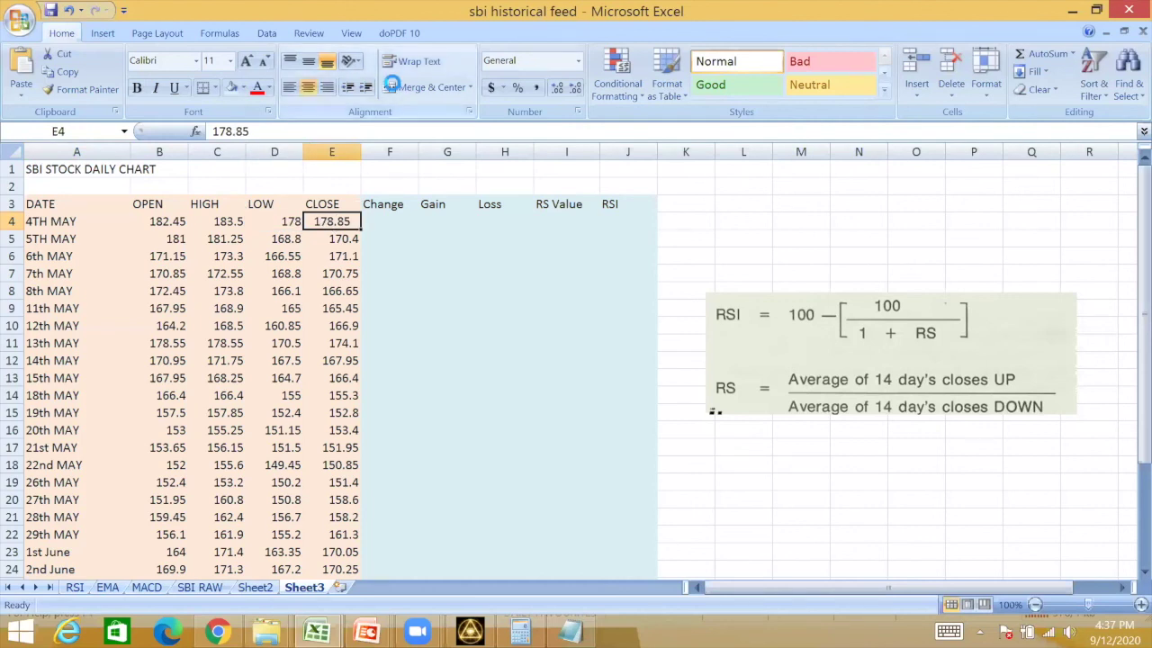
mouse_move(716, 286)
left_mouse_down()
mouse_move(702, 316)
mouse_move(1012, 338)
mouse_move(871, 261)
mouse_move(707, 270)
left_mouse_up()
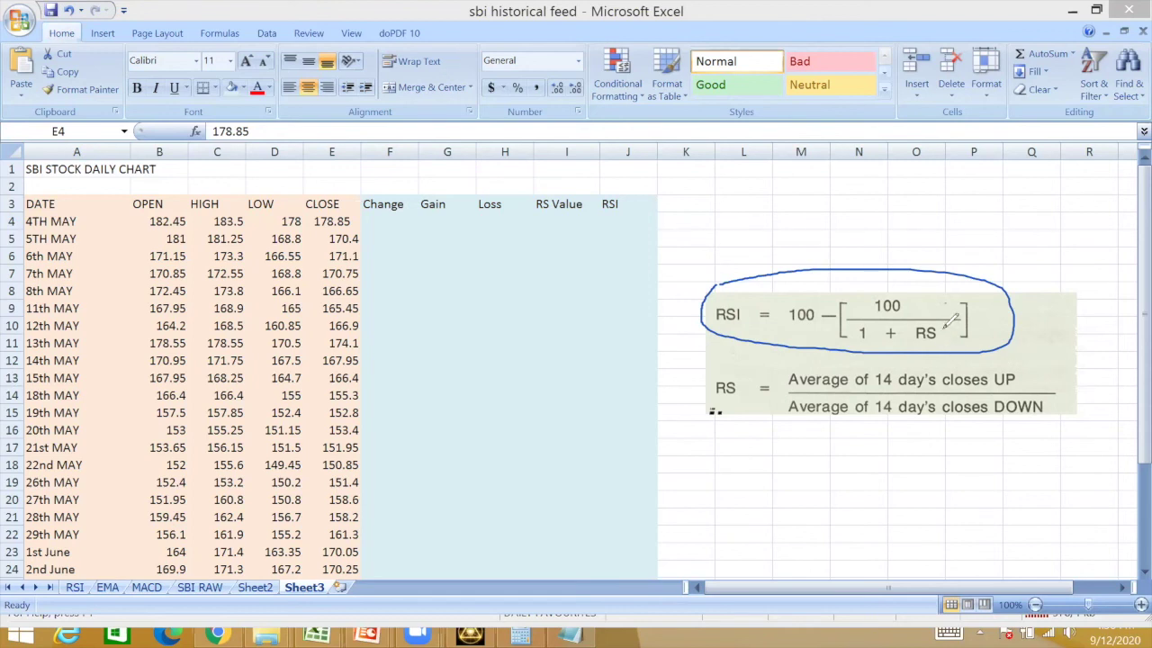
left_click_drag(946, 322, 933, 314)
mouse_move(901, 333)
left_mouse_down()
mouse_move(947, 340)
mouse_move(944, 313)
left_mouse_up()
mouse_move(711, 381)
left_mouse_down()
mouse_move(712, 403)
mouse_move(738, 378)
left_mouse_up()
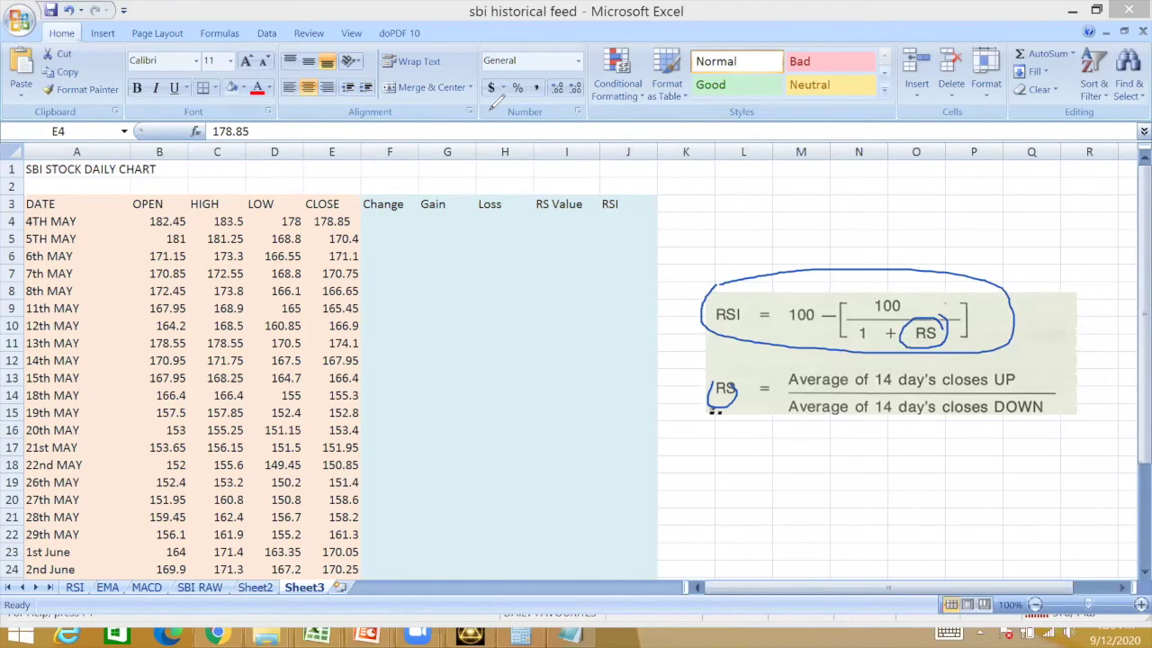
Step: Erase the pen marks and circle the whole RS formula and the whole RSI formula
key("e")
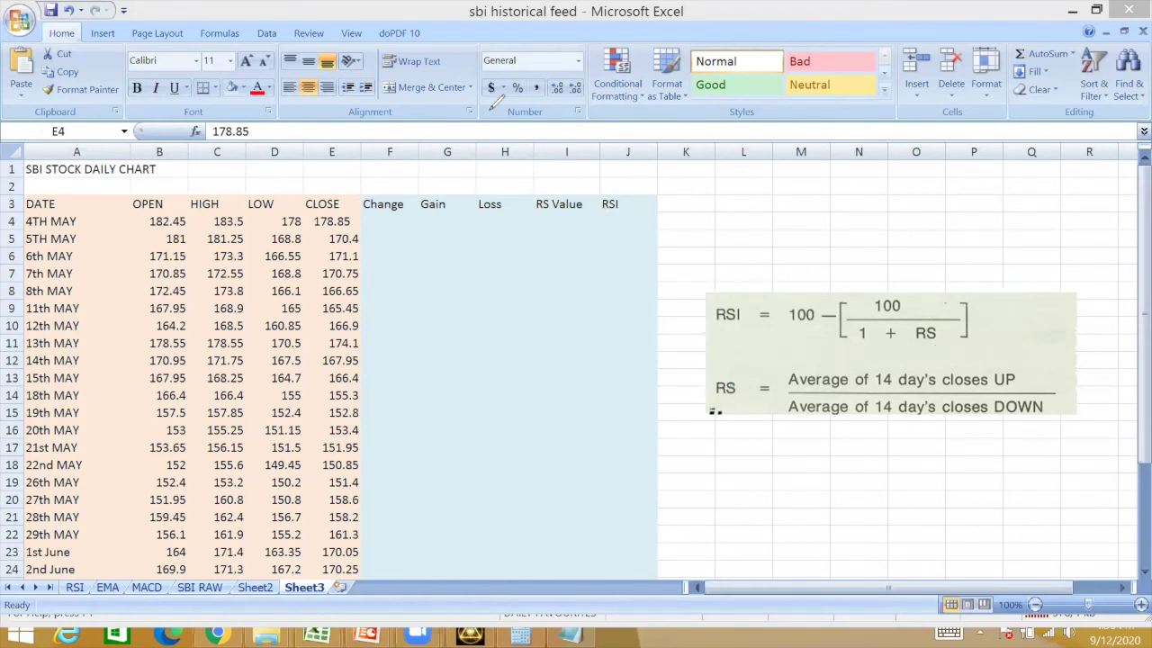
mouse_move(746, 367)
left_mouse_down()
mouse_move(711, 411)
mouse_move(935, 437)
left_mouse_up()
mouse_move(1076, 405)
left_mouse_down()
mouse_move(865, 362)
mouse_move(704, 367)
left_mouse_up()
left_click(697, 301)
mouse_move(698, 302)
left_mouse_down()
mouse_move(1043, 322)
mouse_move(711, 301)
left_mouse_up()
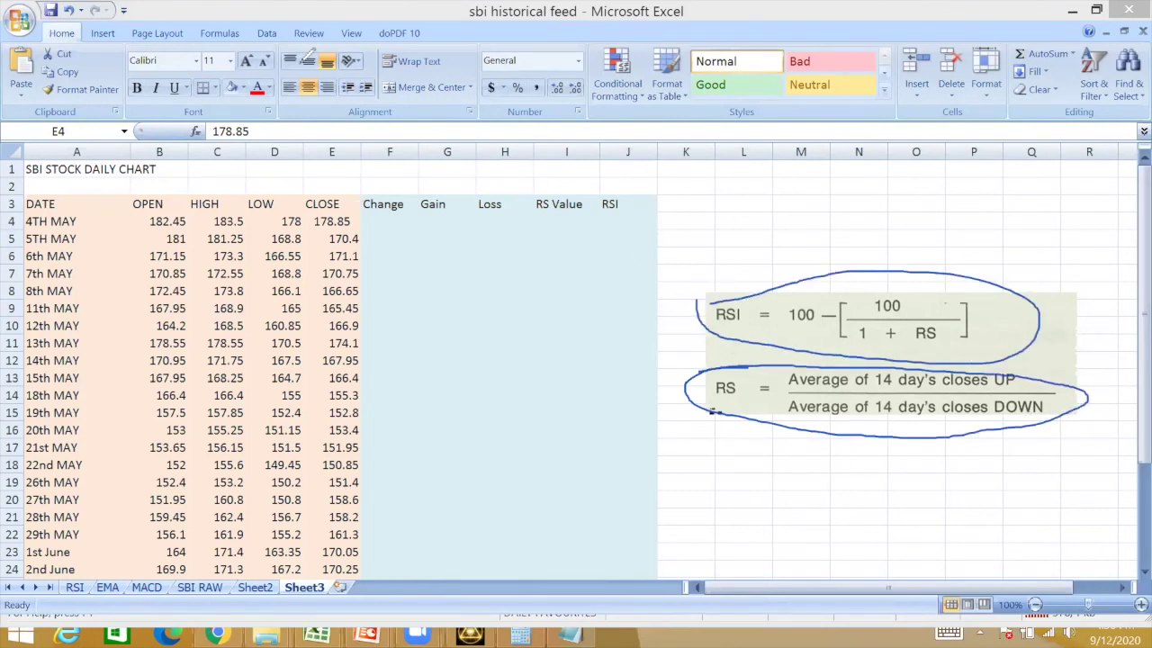
Step: Switch to Chrome, load google.com in place of the NIFTY page and search for "formula of rsi"
left_click(216, 635)
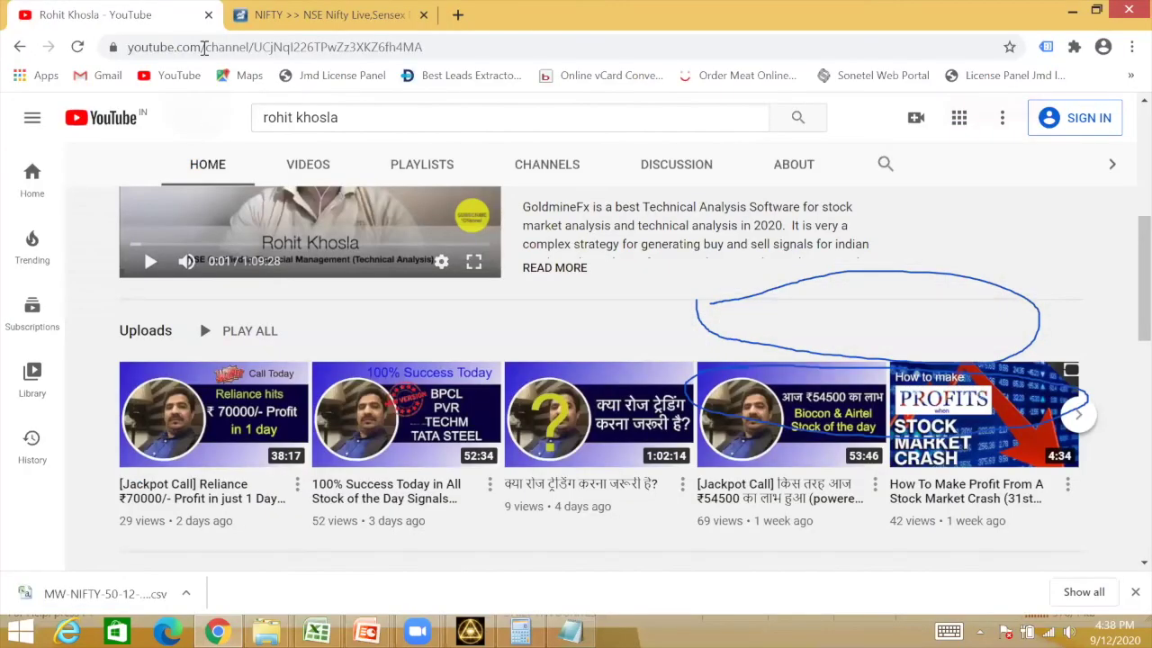
key("ctrl+Tab")
left_click(154, 47)
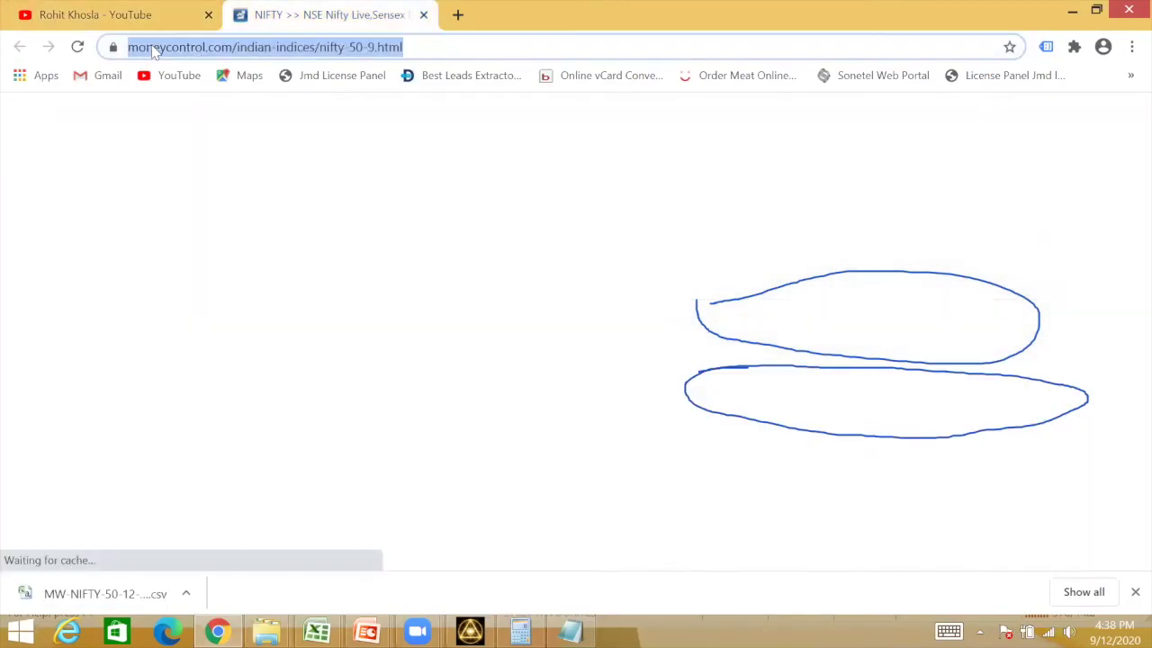
type("google.com")
key("Return")
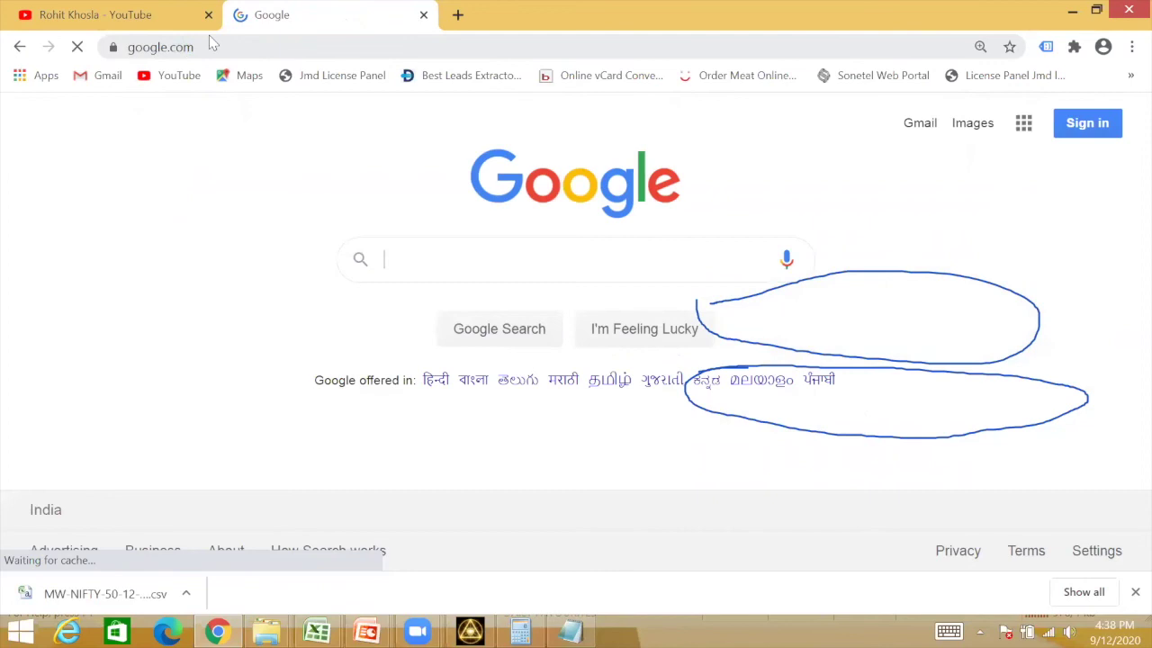
type("fo")
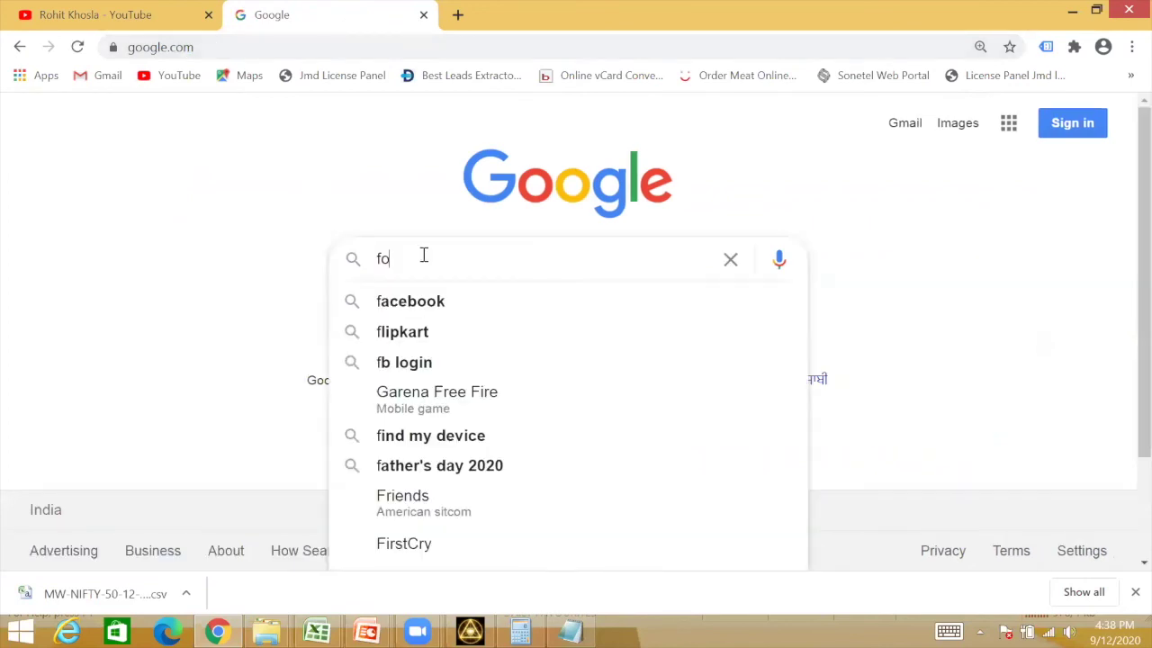
type("rmula of rsi")
key("Return")
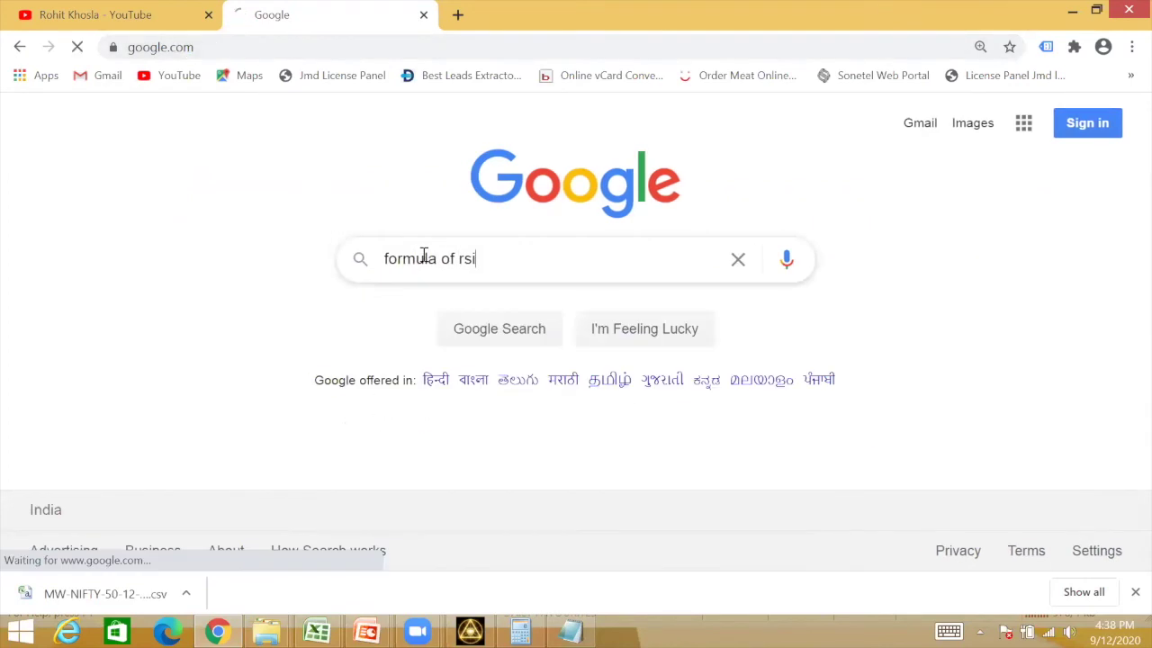
Step: Open the ChartSchool Relative Strength Index (RSI) result and circle the RSI formula in its Calculation section by pen
mouse_move(1123, 154)
left_mouse_down()
mouse_move(1123, 282)
mouse_move(1127, 141)
left_mouse_up()
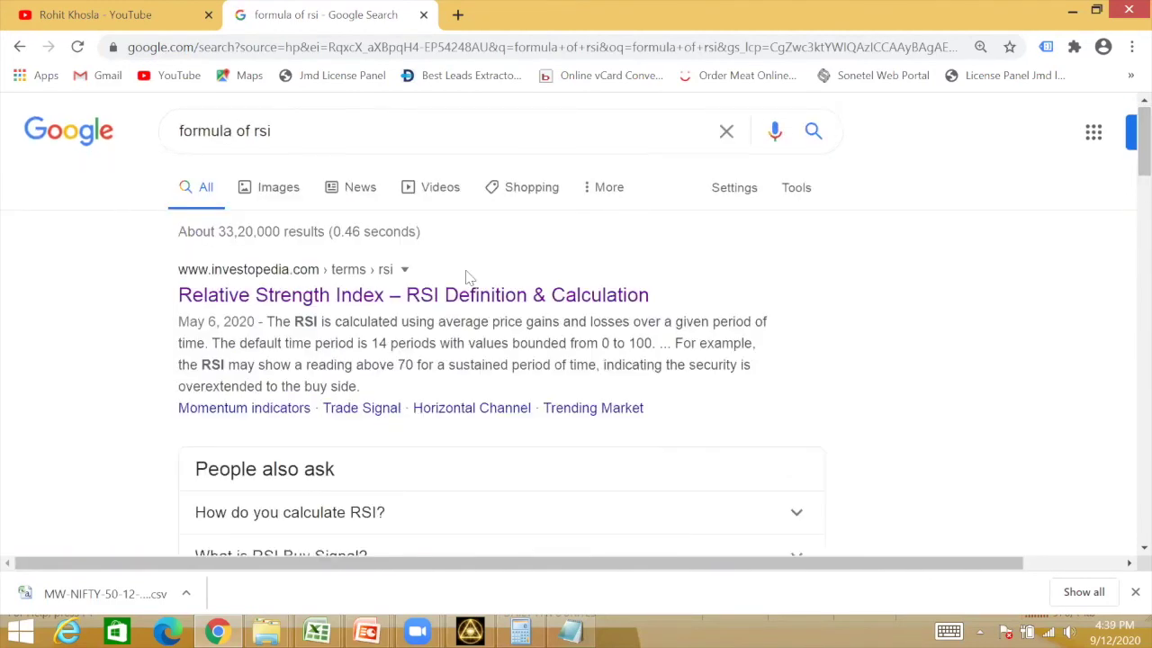
scroll(1124, 189, "down", 4)
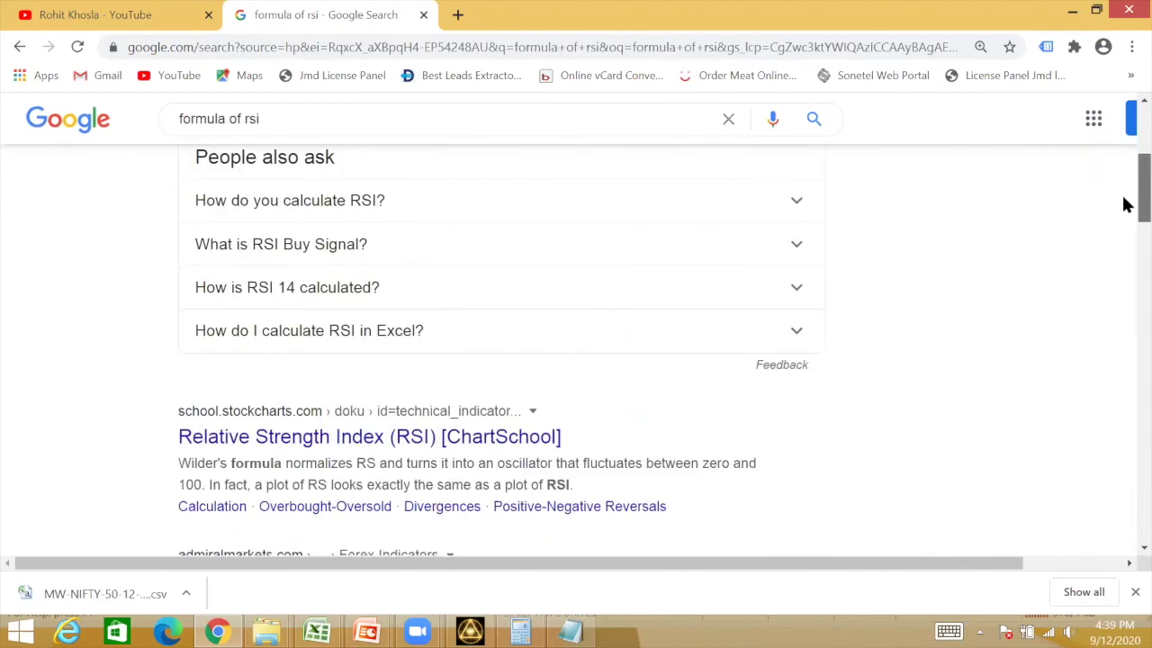
left_click(344, 375)
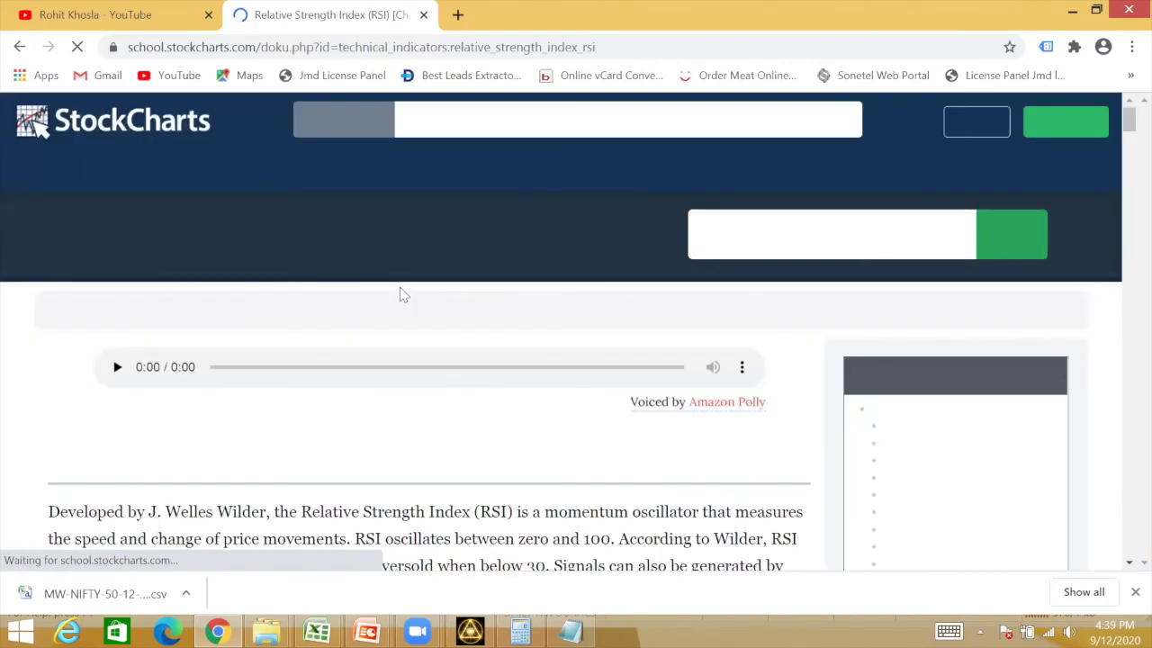
scroll(401, 288, "down", 10)
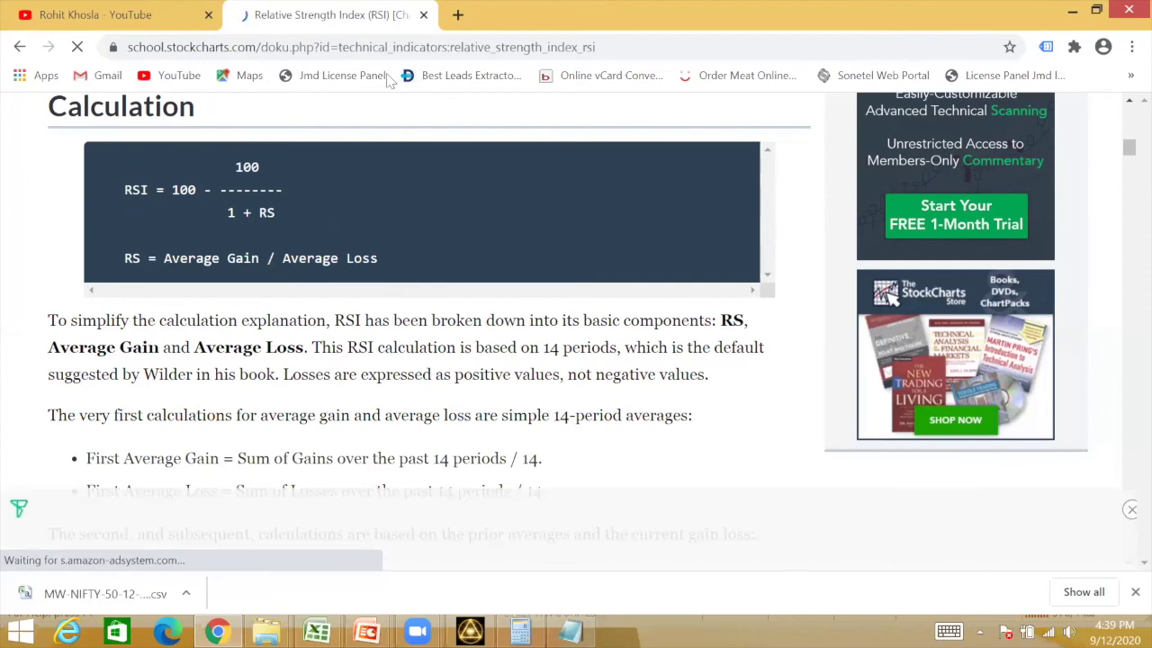
mouse_move(211, 155)
left_mouse_down()
mouse_move(122, 171)
mouse_move(225, 230)
mouse_move(246, 109)
mouse_move(194, 122)
left_mouse_up()
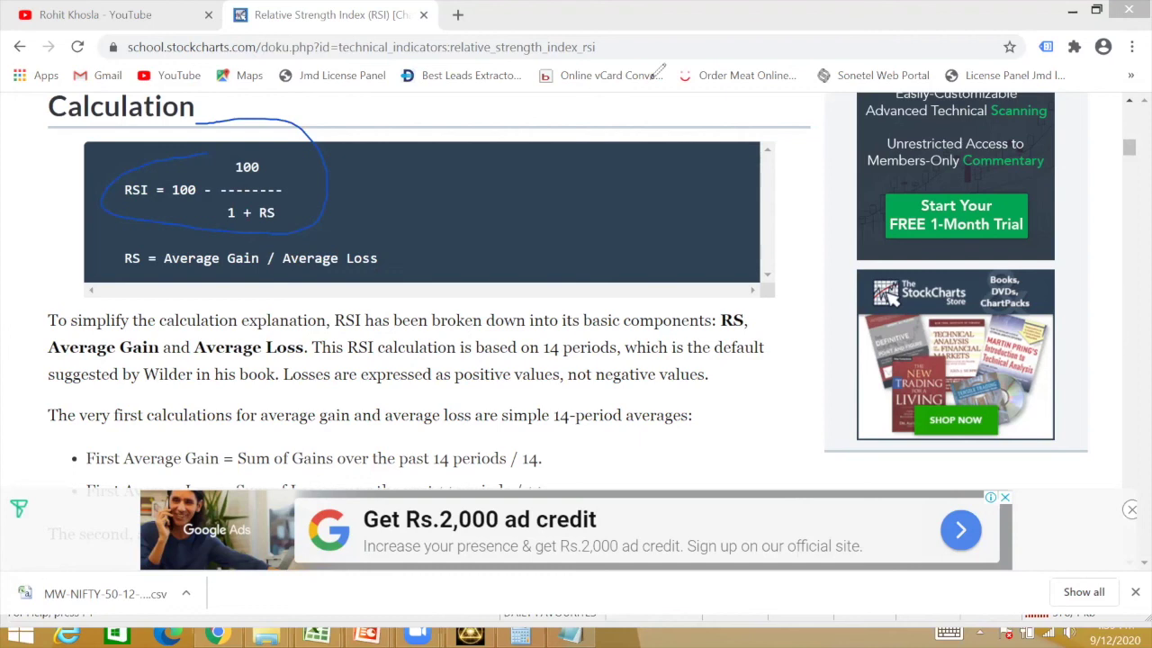
Step: Return to the "sbi historical feed" workbook in Excel and examine the price columns and the Change, Gain, Loss, RS Value and RSI columns
mouse_move(316, 635)
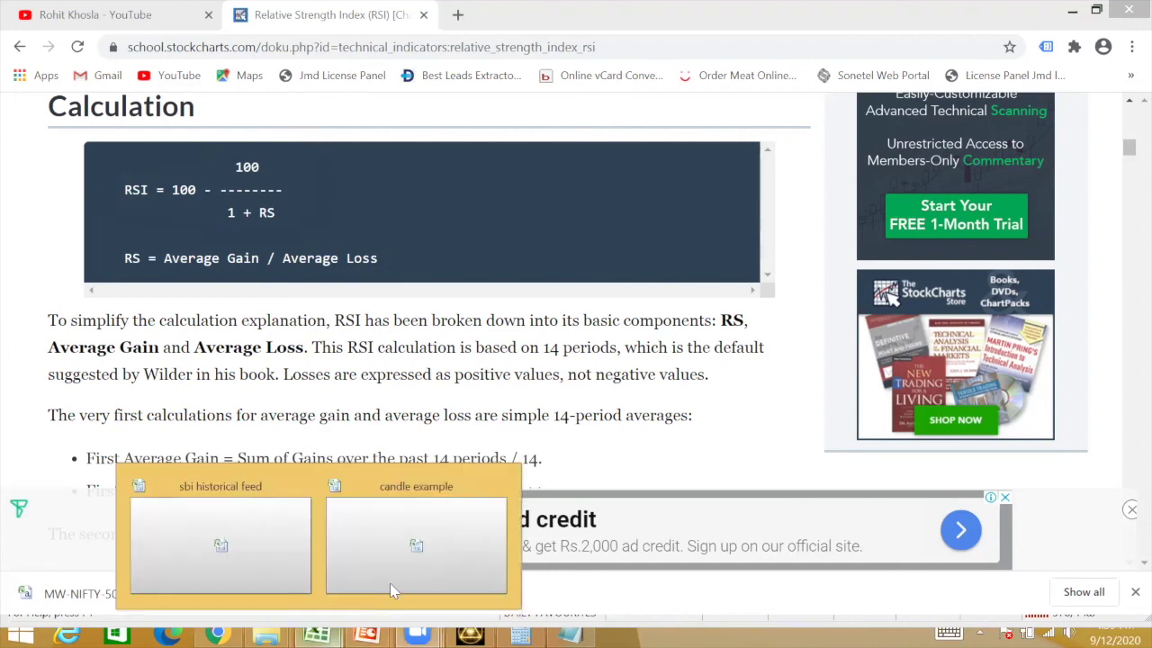
left_click(298, 546)
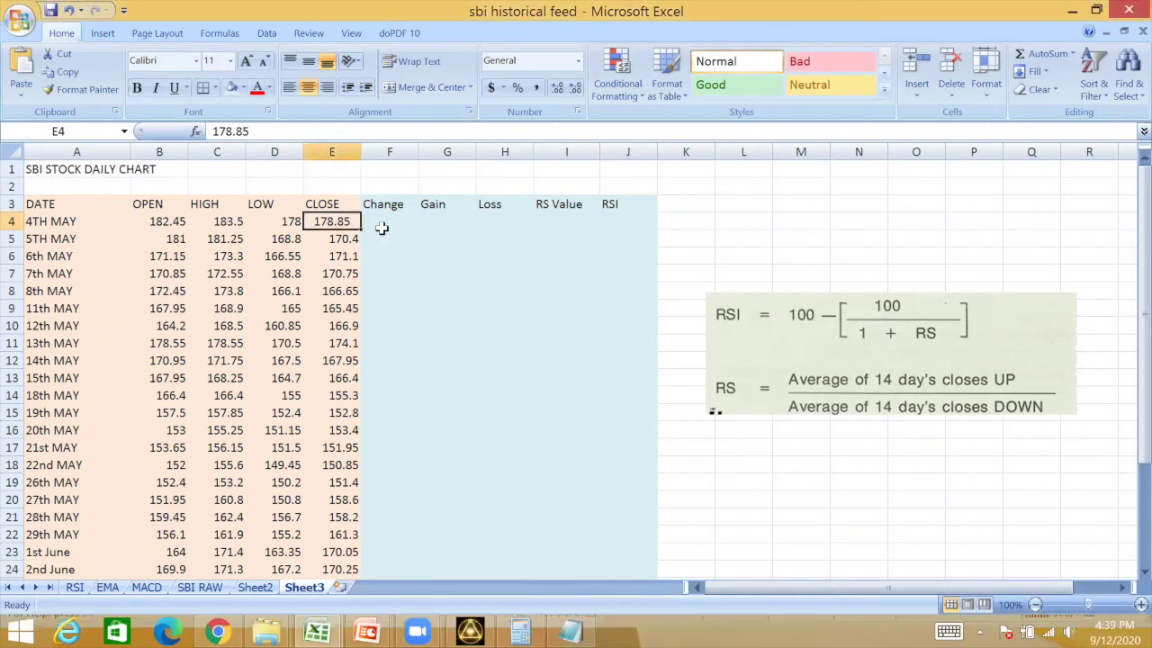
left_click(384, 225)
left_click(450, 220)
left_click(522, 222)
left_click(581, 222)
left_click(621, 224)
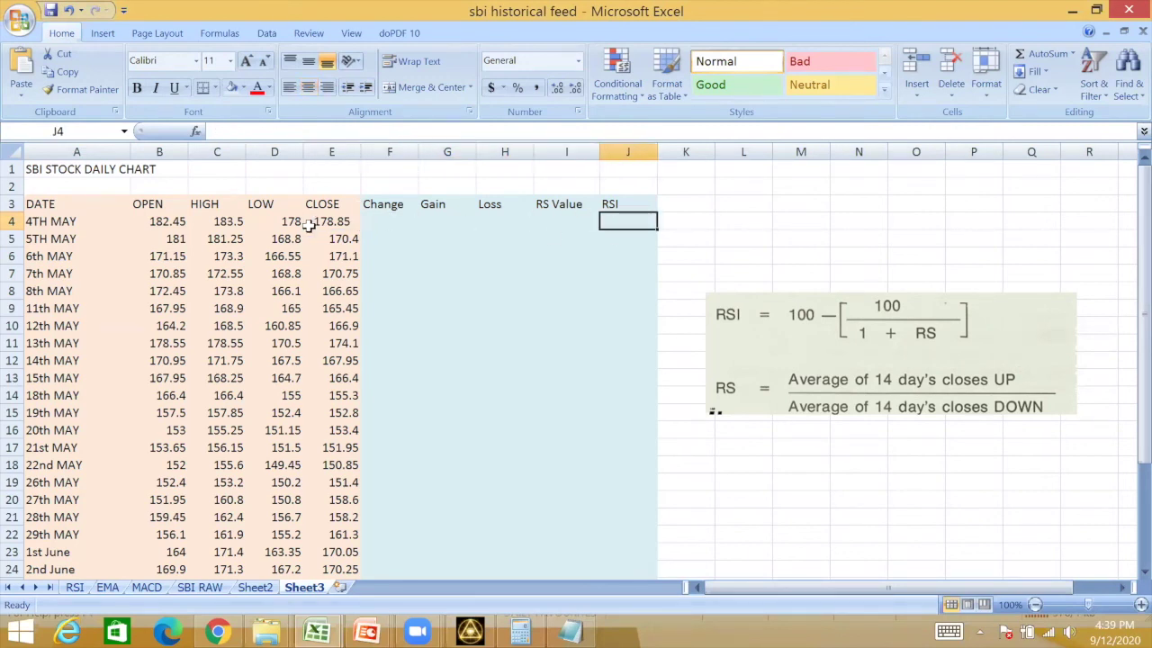
left_click_drag(147, 204, 346, 238)
left_click_drag(366, 200, 634, 207)
left_click(636, 223)
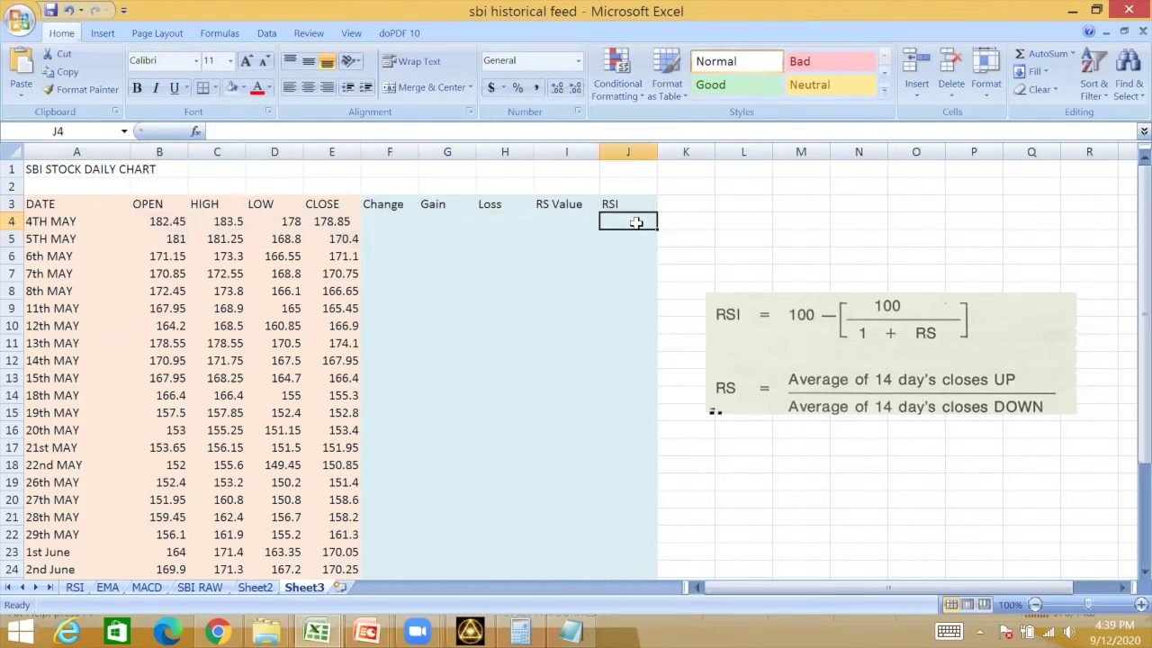
Step: Calculate the 5TH MAY Change in F5 with the formula =E5-E4, subtracting the previous day's close
left_click(384, 239)
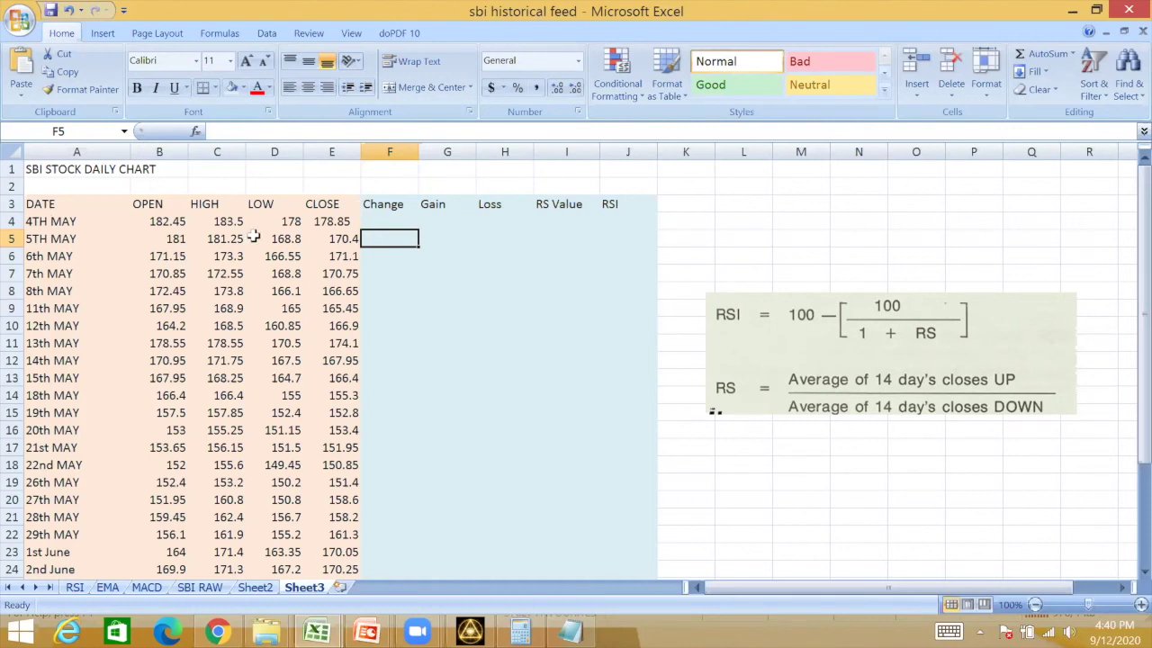
left_click(326, 240)
left_click(63, 236)
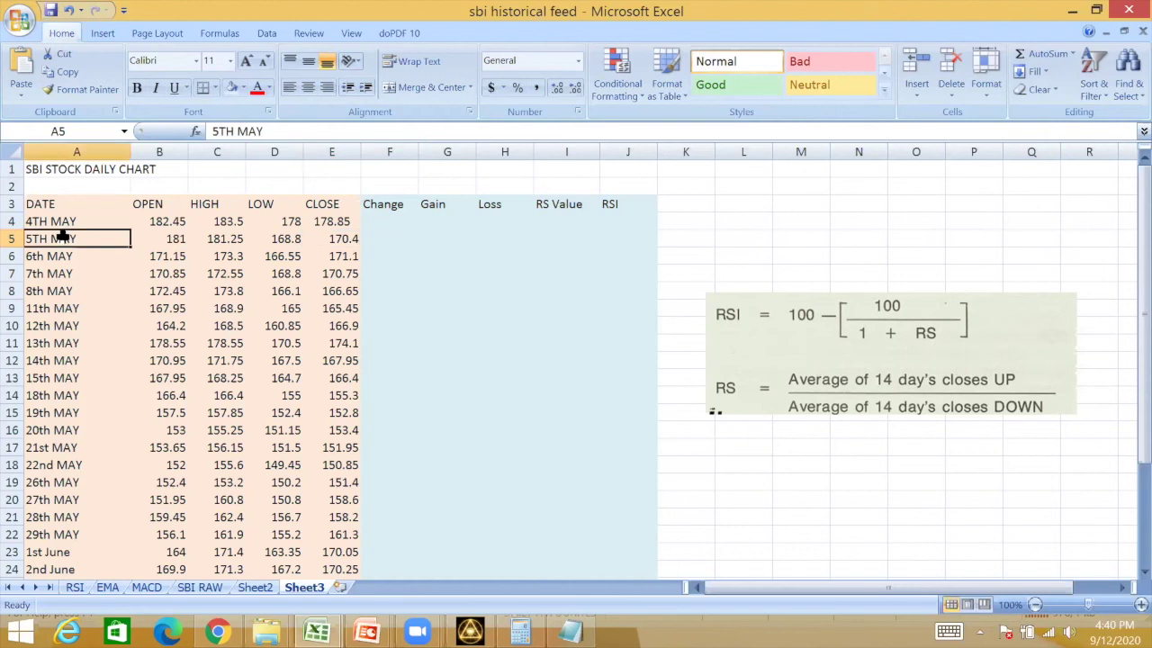
left_click(328, 223)
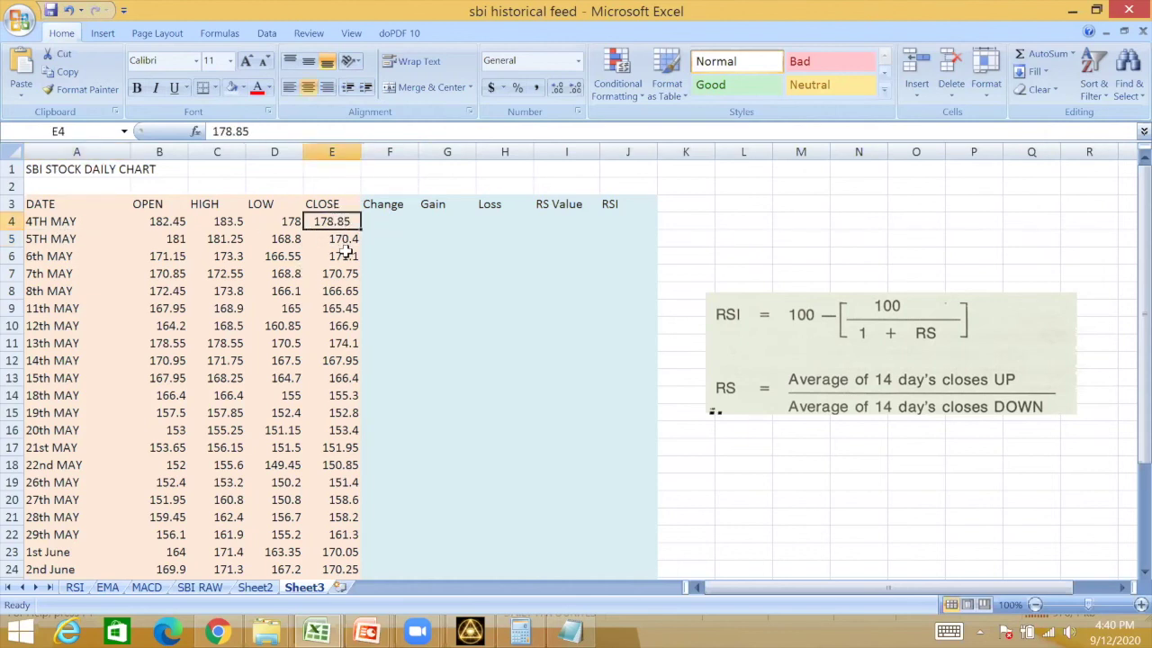
left_click(380, 238)
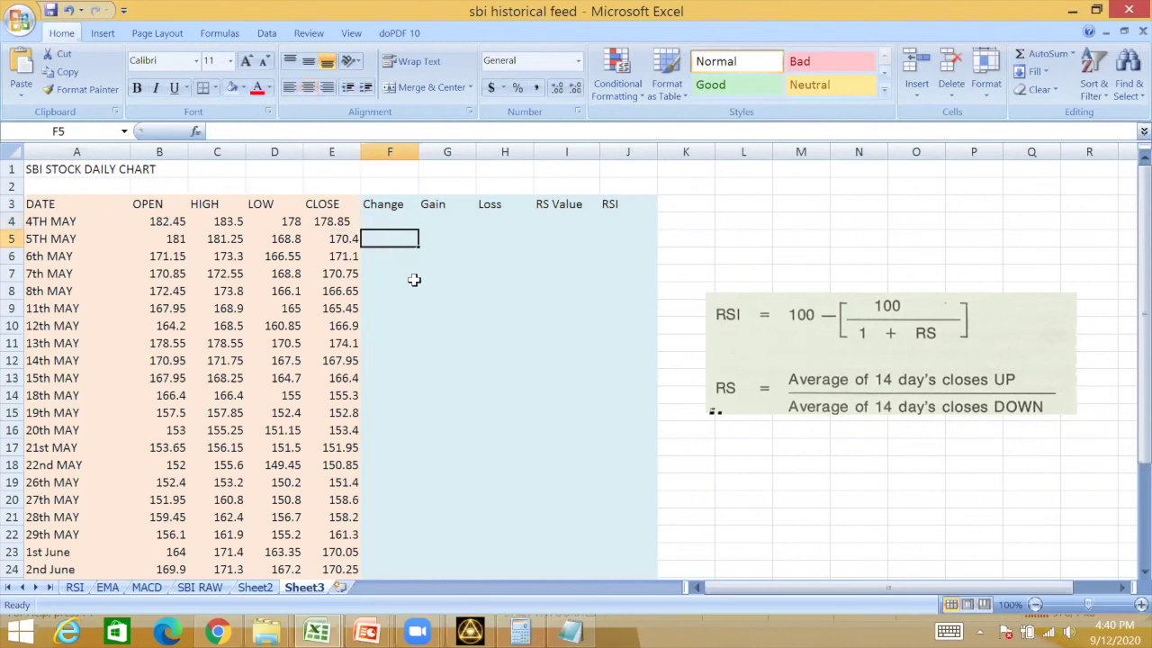
type("=")
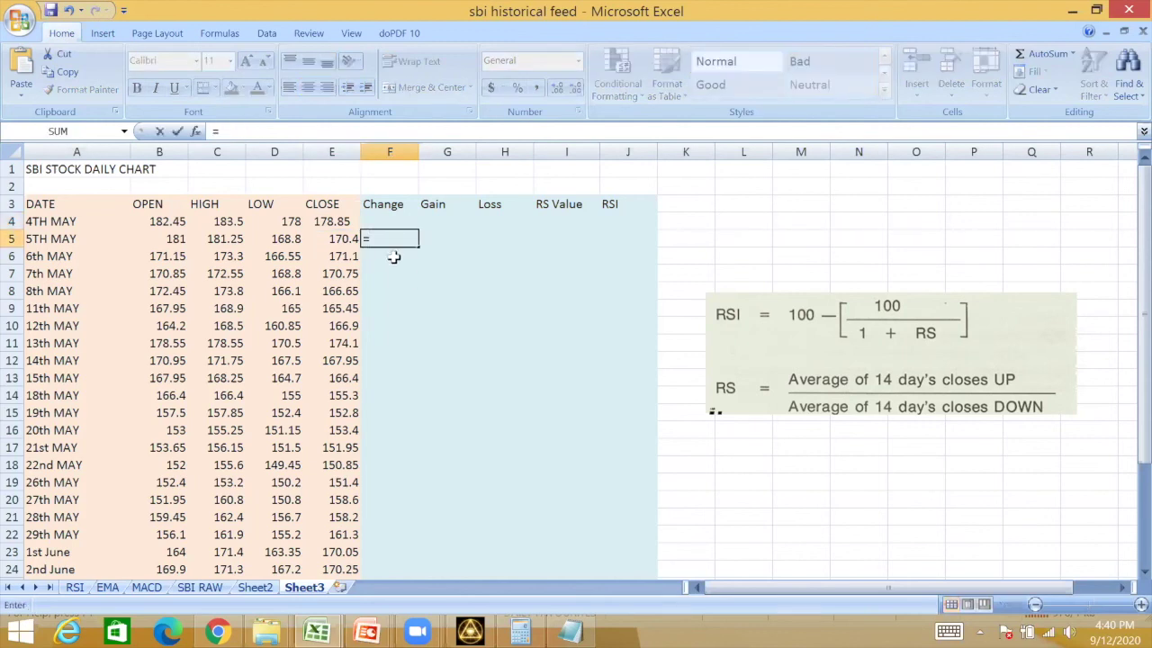
left_click(341, 239)
type("-")
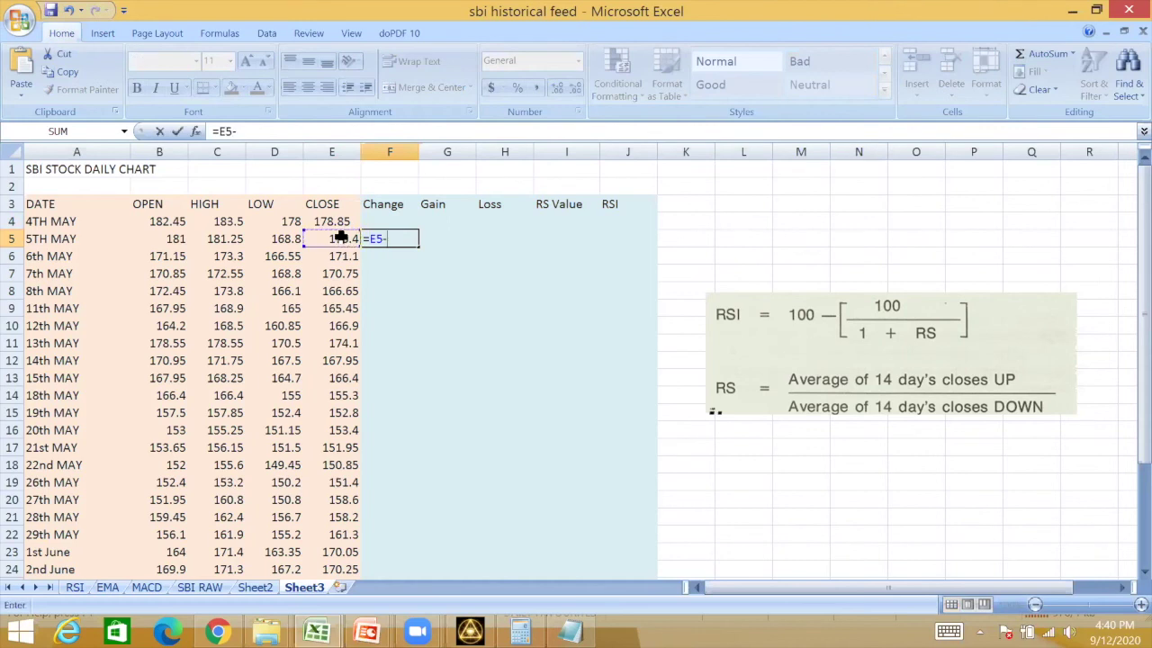
left_click(325, 221)
key("Return")
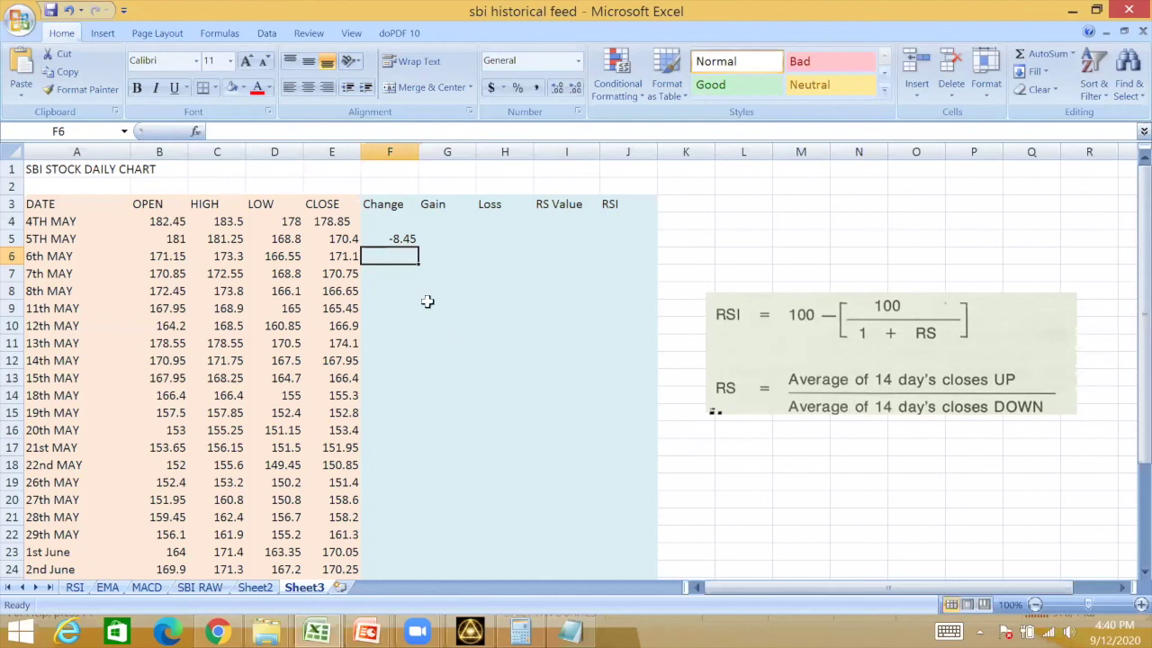
Step: Fill the Change formula from F5 down the column for all the remaining dates
left_click(377, 238)
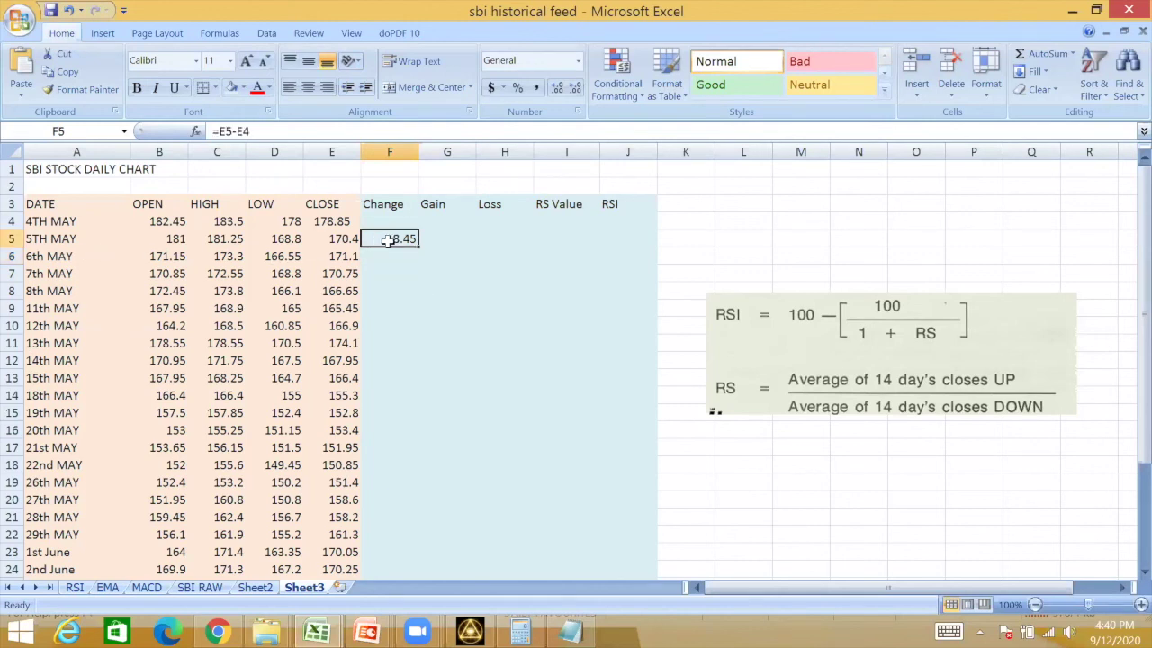
left_click_drag(418, 249, 423, 262)
left_click(399, 324)
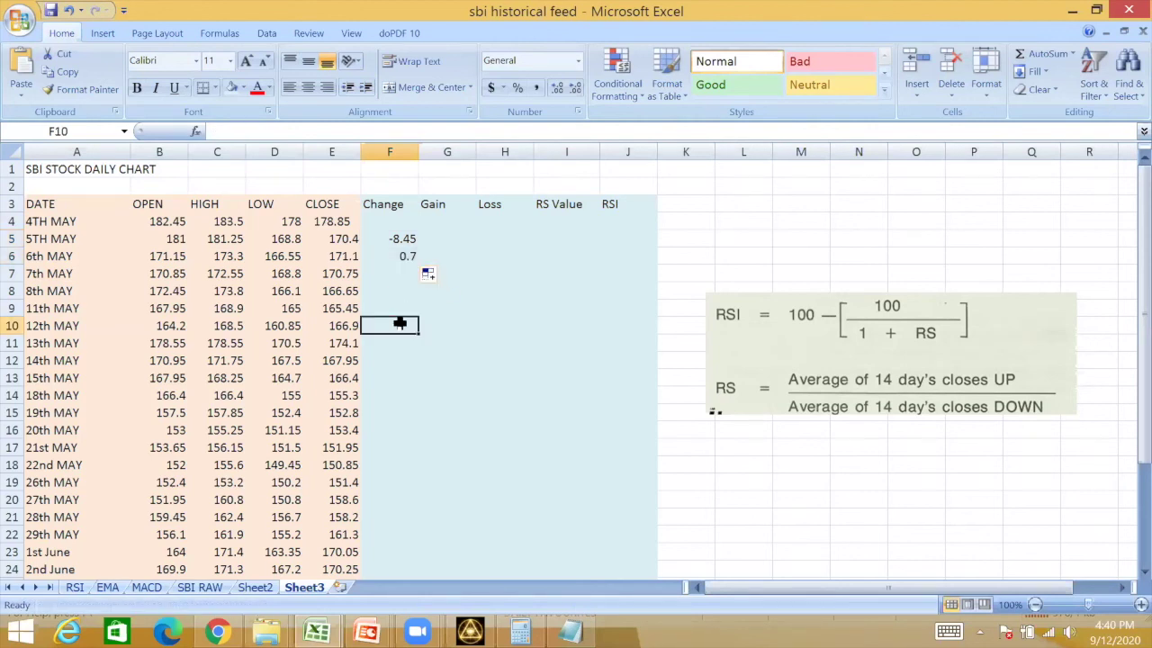
left_click(404, 256)
left_click_drag(418, 265, 419, 282)
left_click(417, 360)
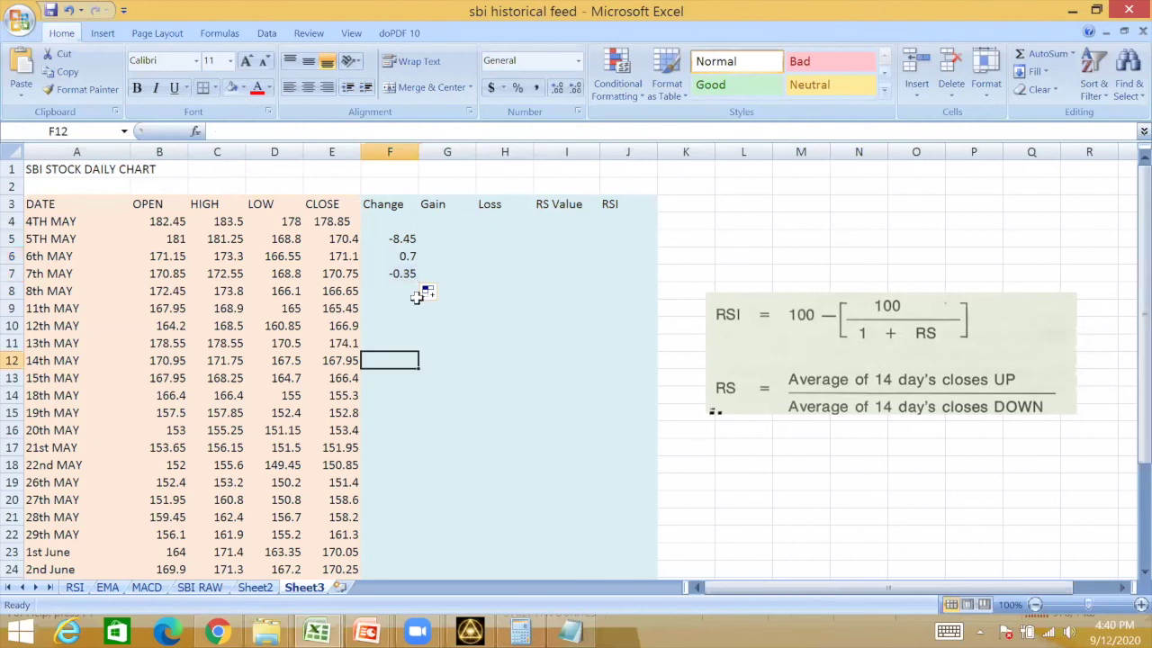
left_click(414, 279)
left_click_drag(418, 288, 404, 529)
scroll(396, 398, "up", 3)
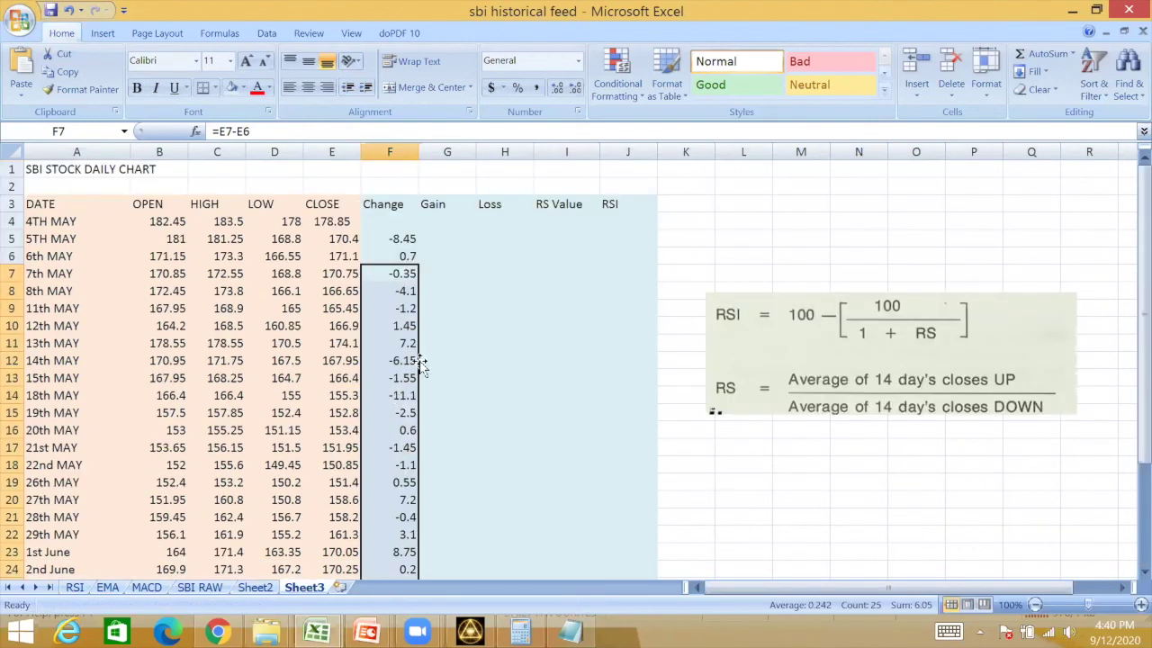
Step: Examine the Change values from 5TH MAY to 8th MAY to tell gains from losses
left_click(457, 275)
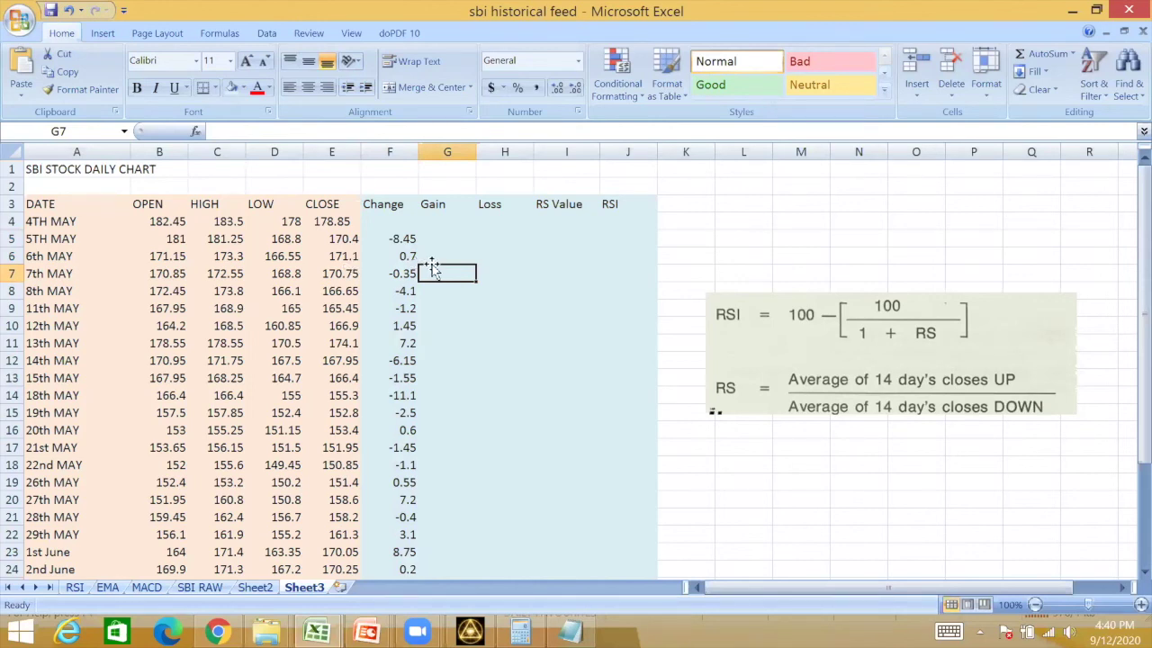
left_click(381, 238)
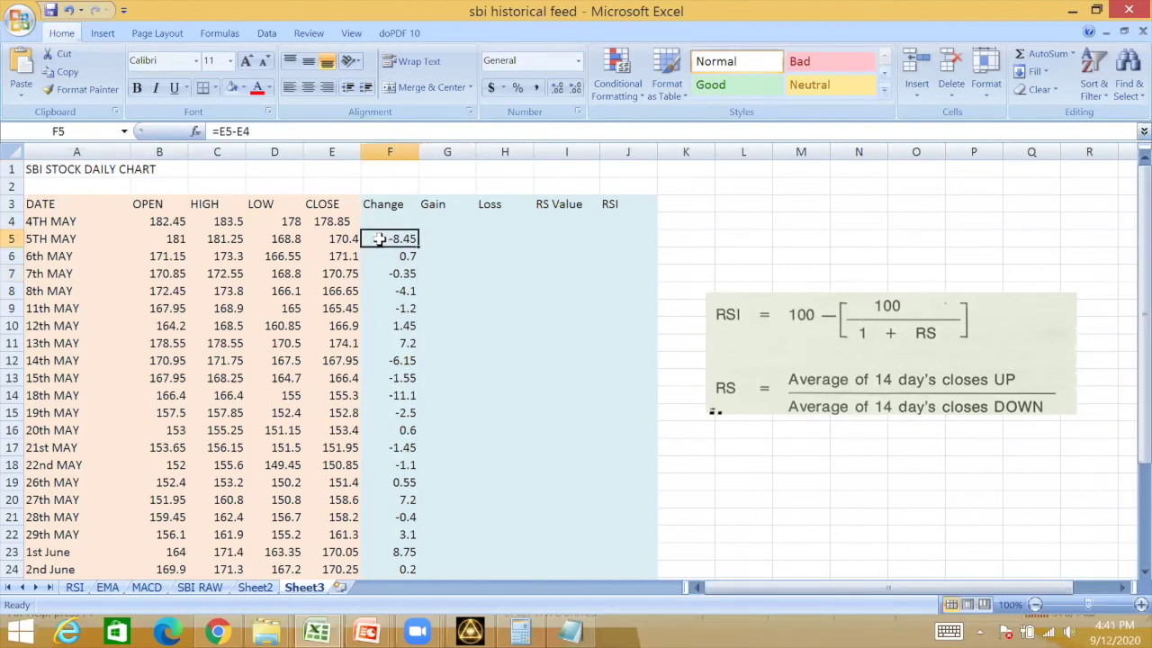
left_click(435, 240)
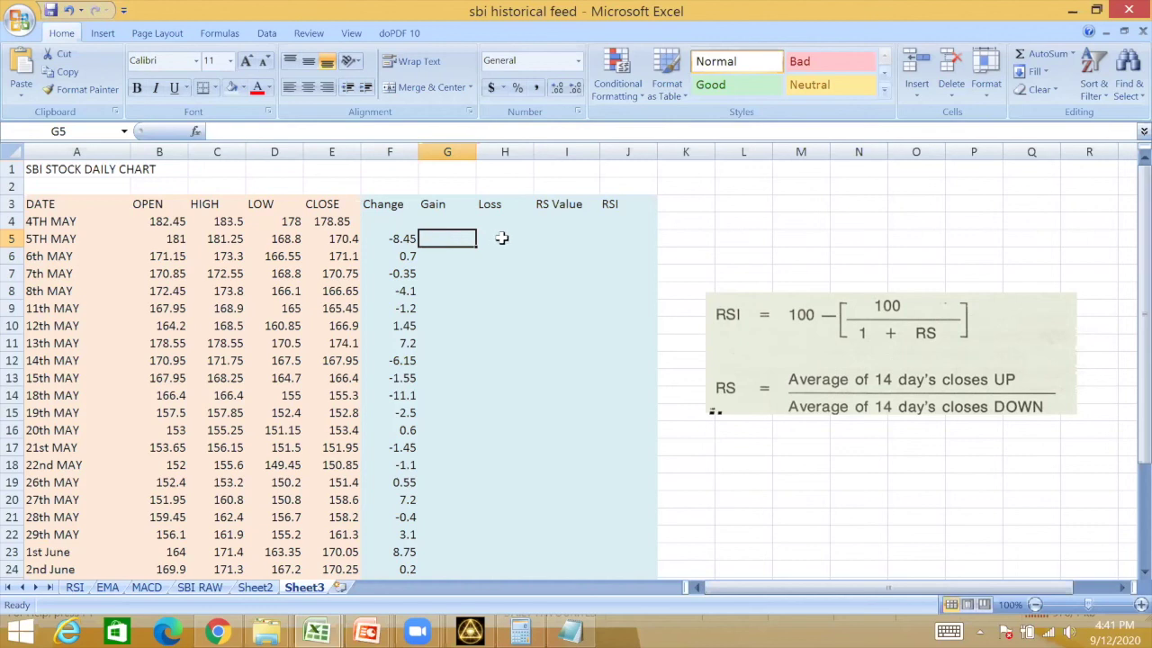
left_click(371, 239)
left_click(388, 256)
left_click(392, 273)
left_click(393, 290)
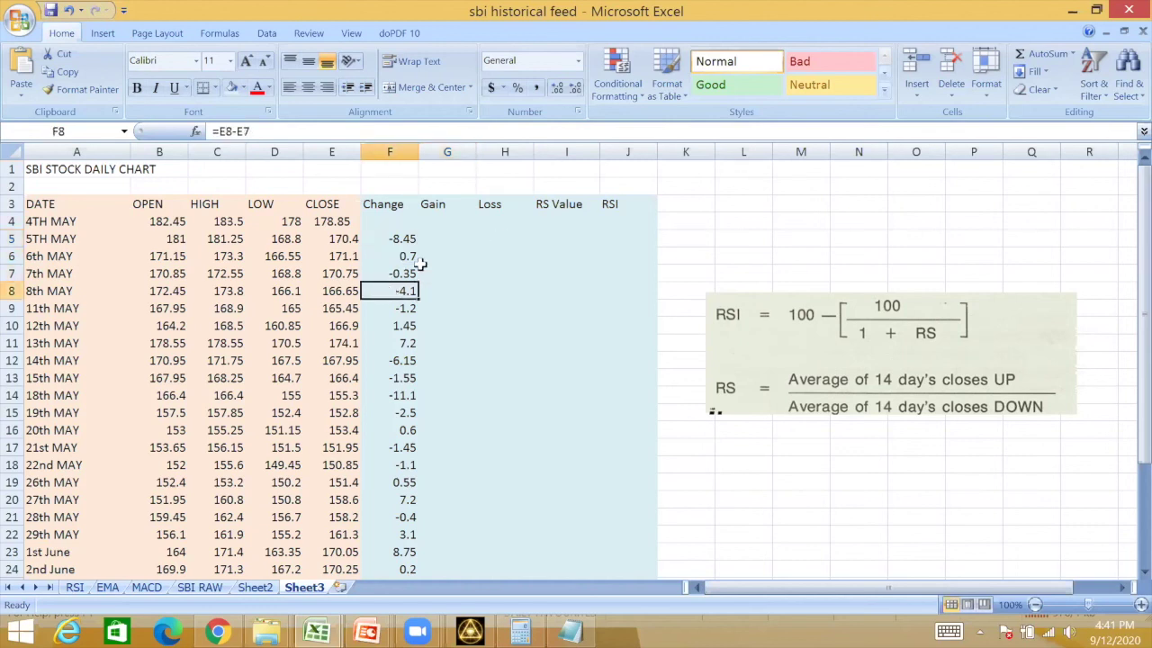
left_click(443, 237)
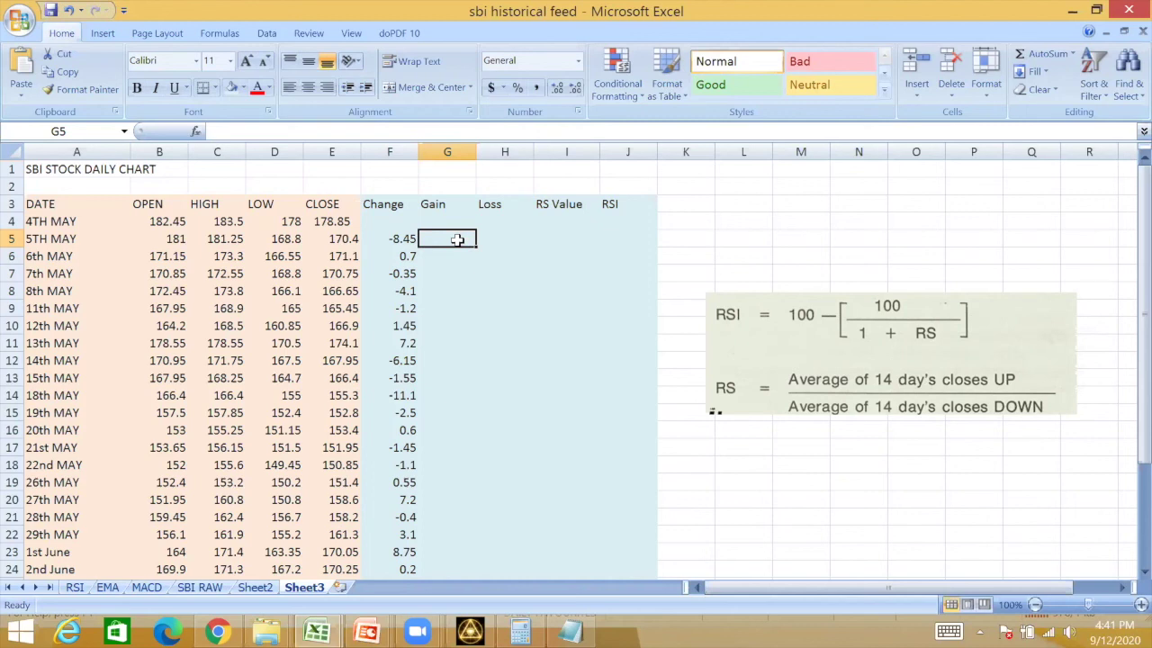
type("=")
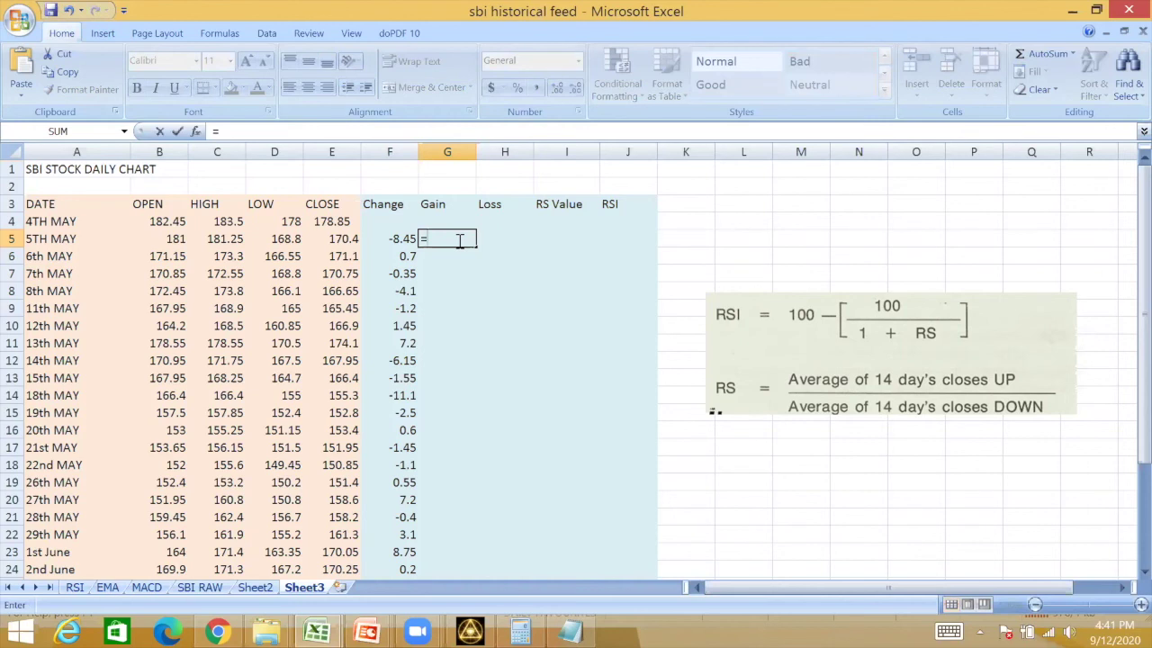
type("if")
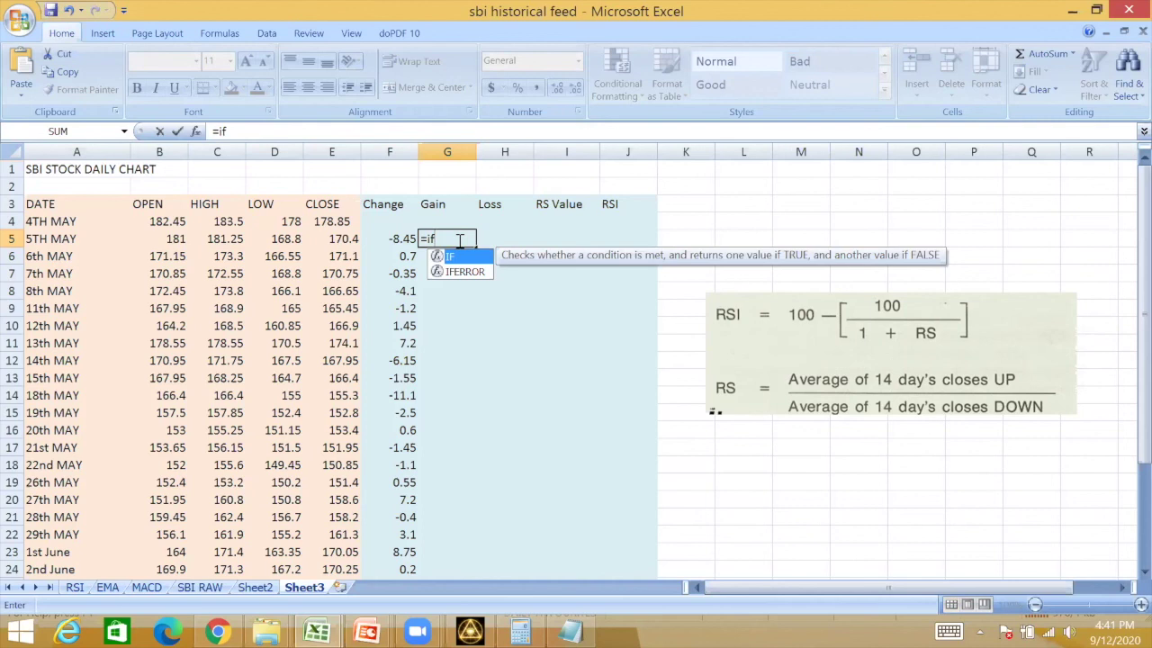
type(">")
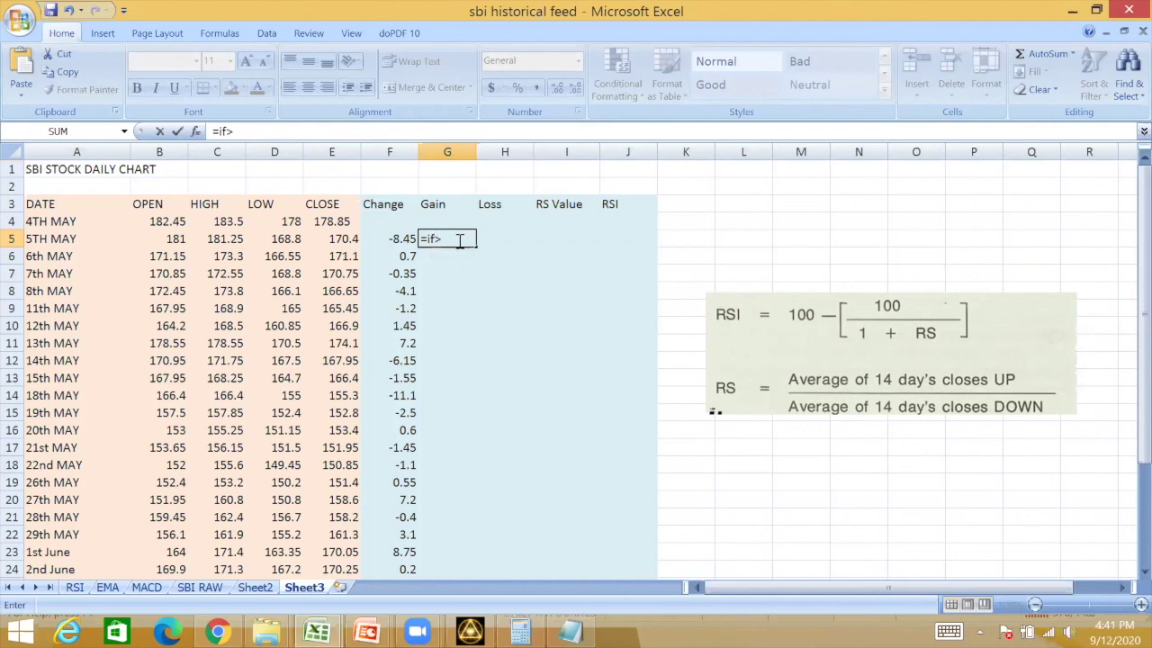
left_click(394, 240)
left_click(279, 133)
key("BackSpace")
key("BackSpace")
key("BackSpace")
key("BackSpace")
key("BackSpace")
key("BackSpace")
key("BackSpace")
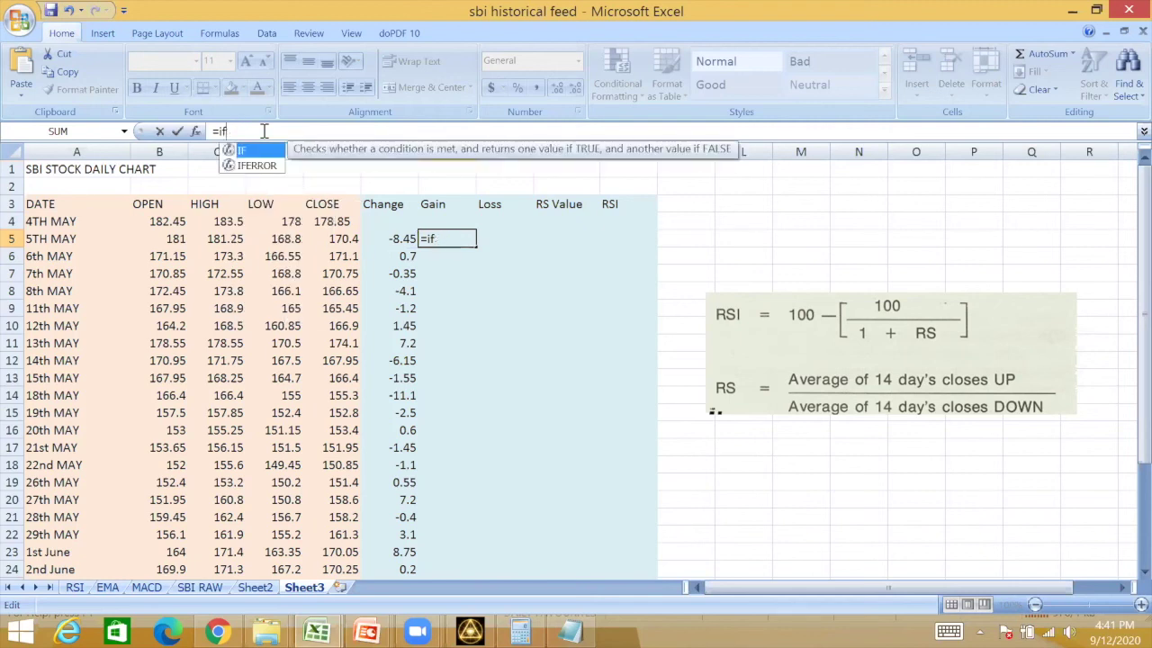
type("=if")
left_click(379, 240)
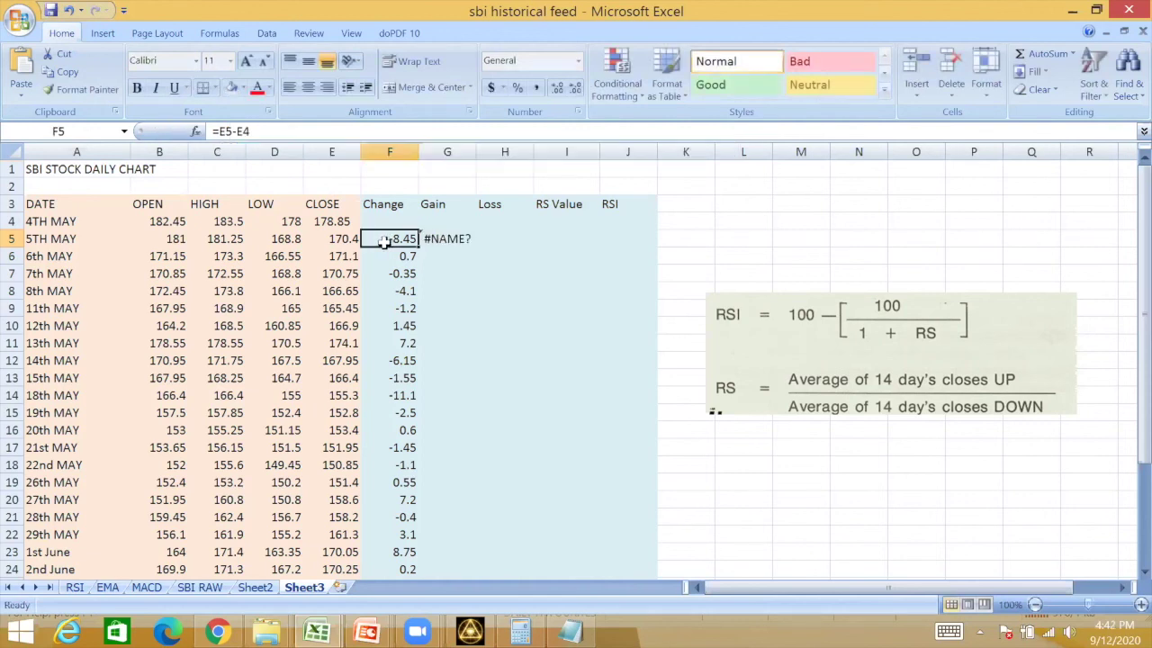
left_click(431, 238)
key("Delete")
type("=if")
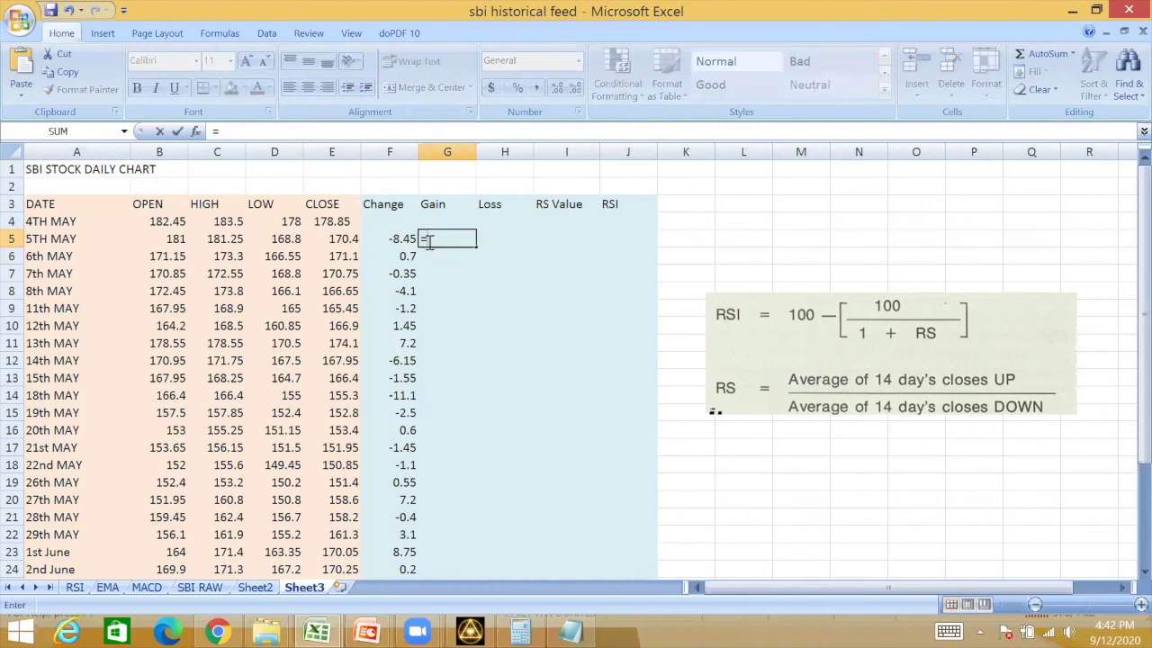
left_click(372, 239)
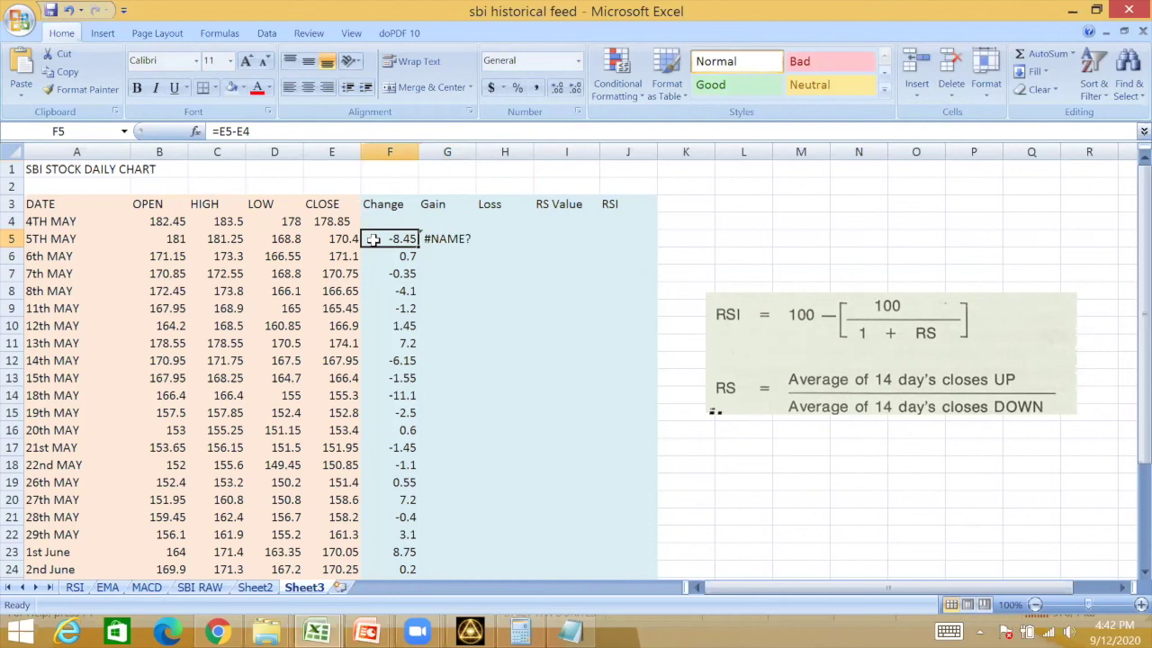
left_click(500, 241)
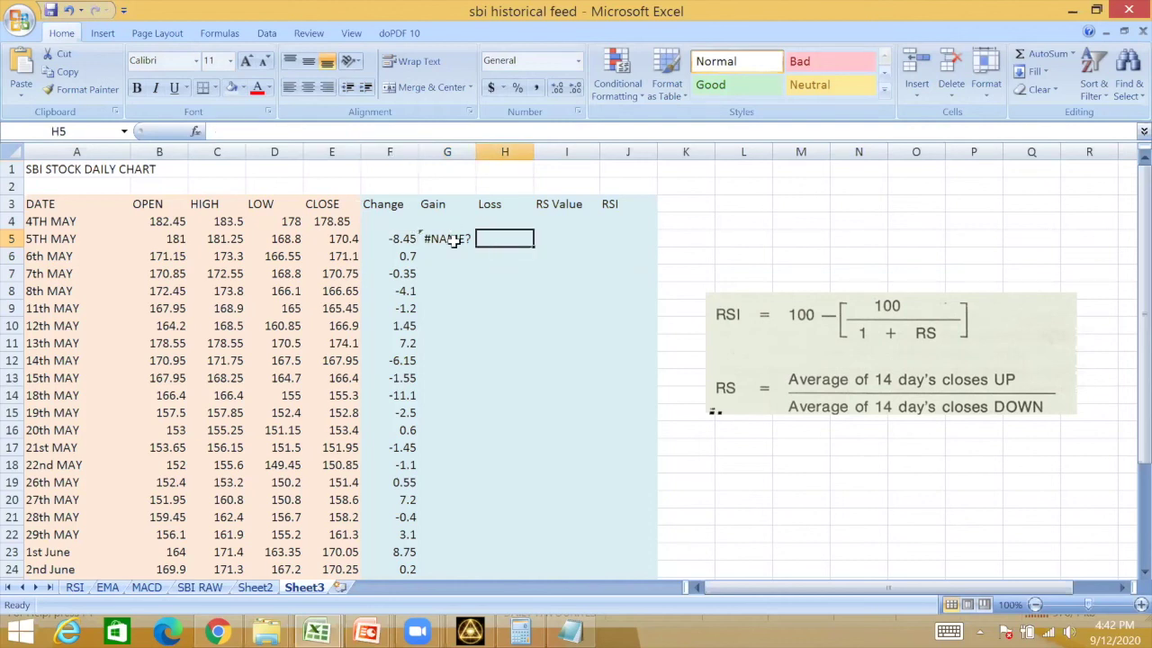
left_click(454, 240)
key("Delete")
Step: Look up the 5TH MAY Gain formula in G5 of the completed RSI sheet and return to Sheet3
left_click(76, 586)
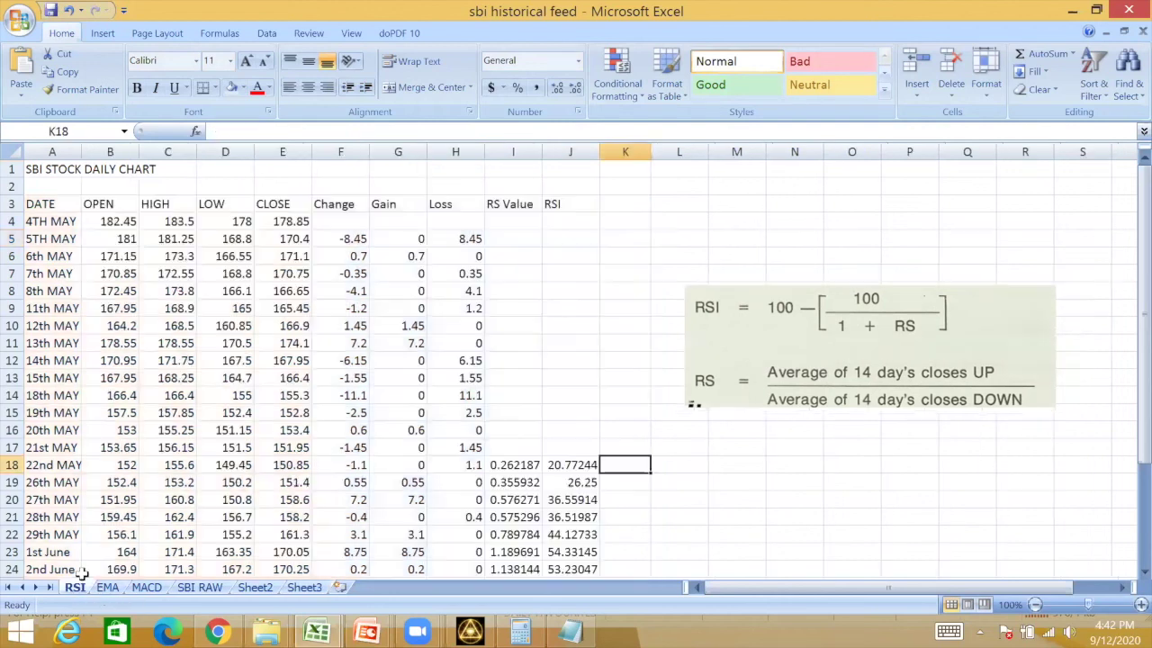
left_click(340, 238)
left_click(389, 238)
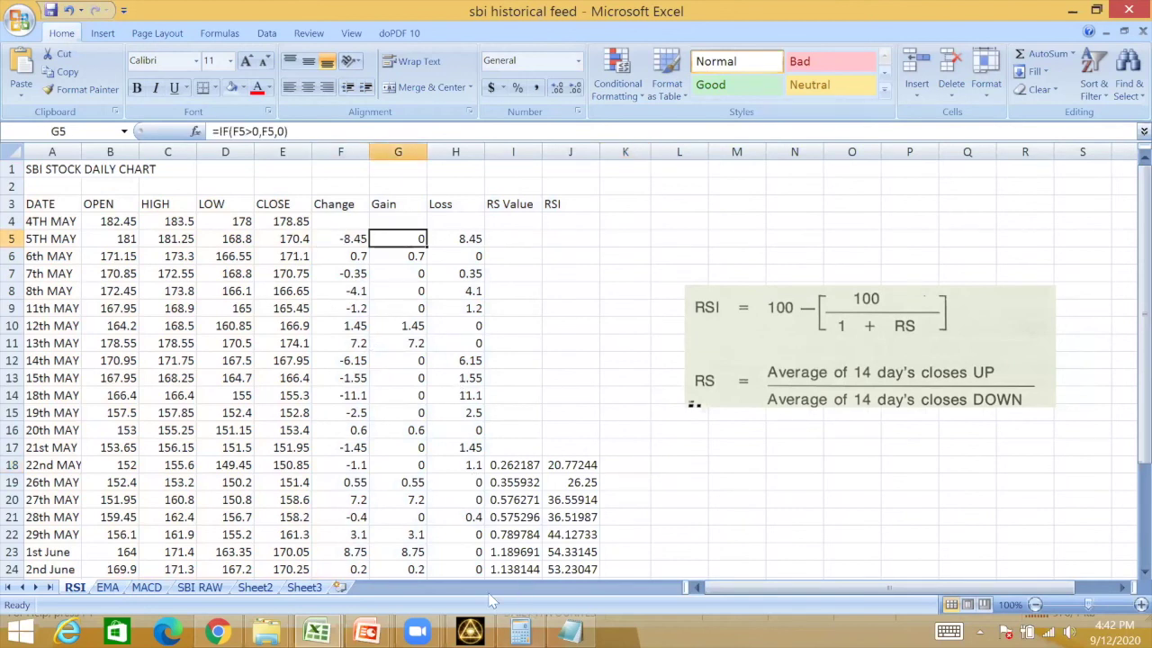
left_click(304, 587)
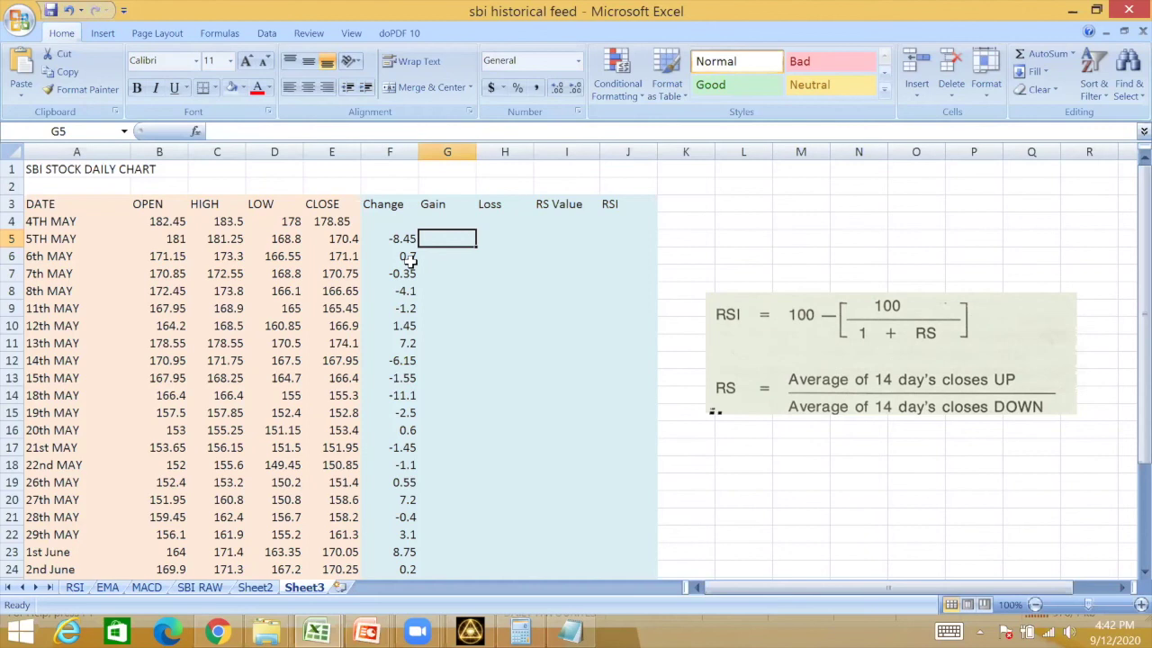
Step: Calculate the 5TH MAY Gain in G5 with =IF(F5>0,F5,0), keeping only a positive Change
type("=if(")
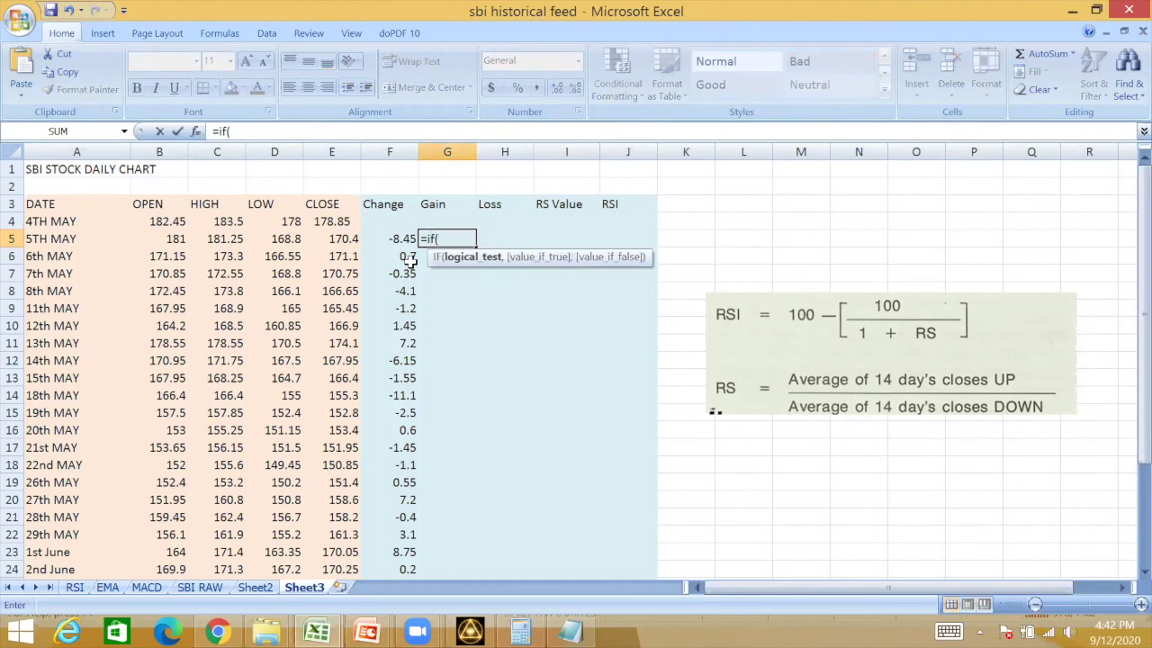
left_click(377, 238)
type(">0")
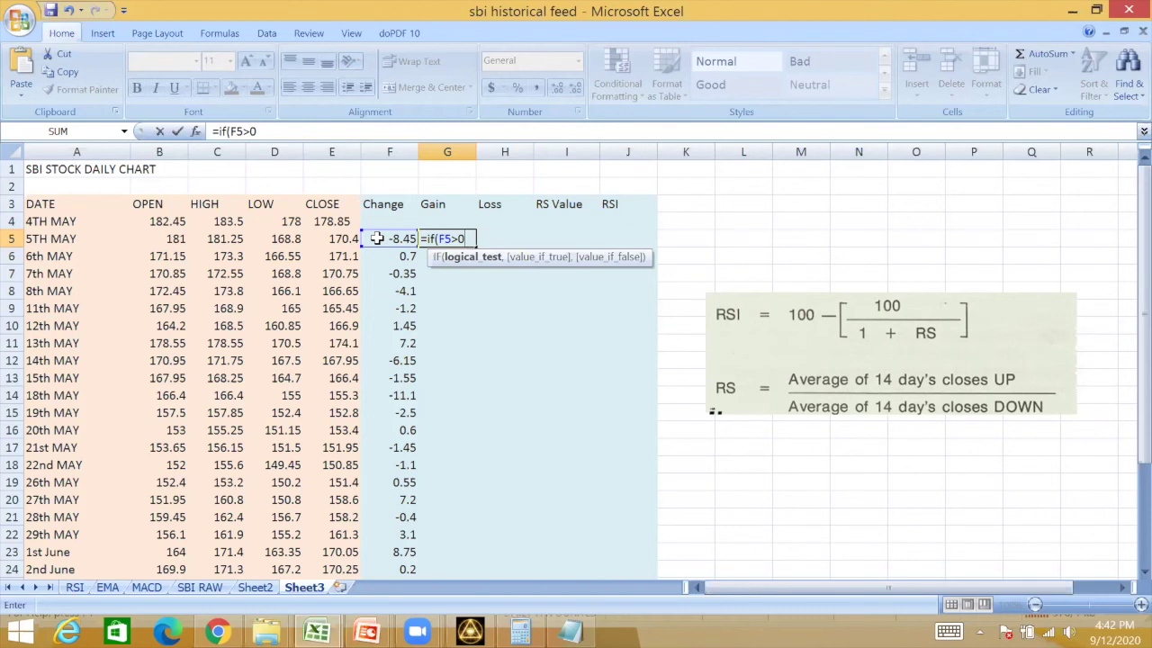
type(",")
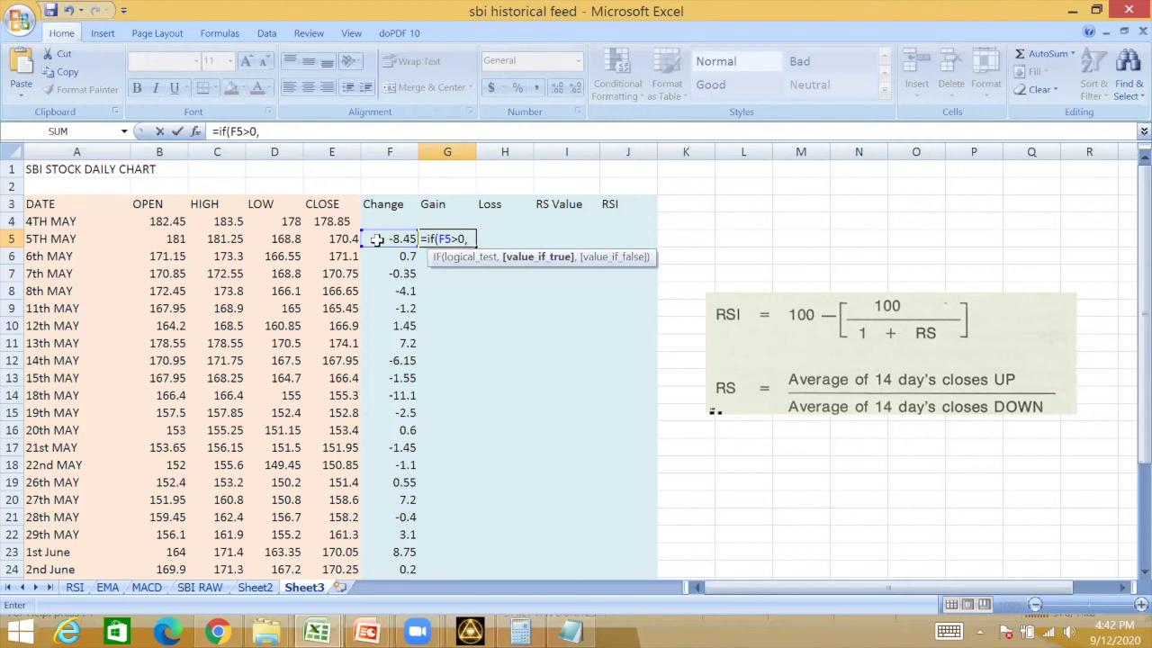
left_click(382, 238)
type(",")
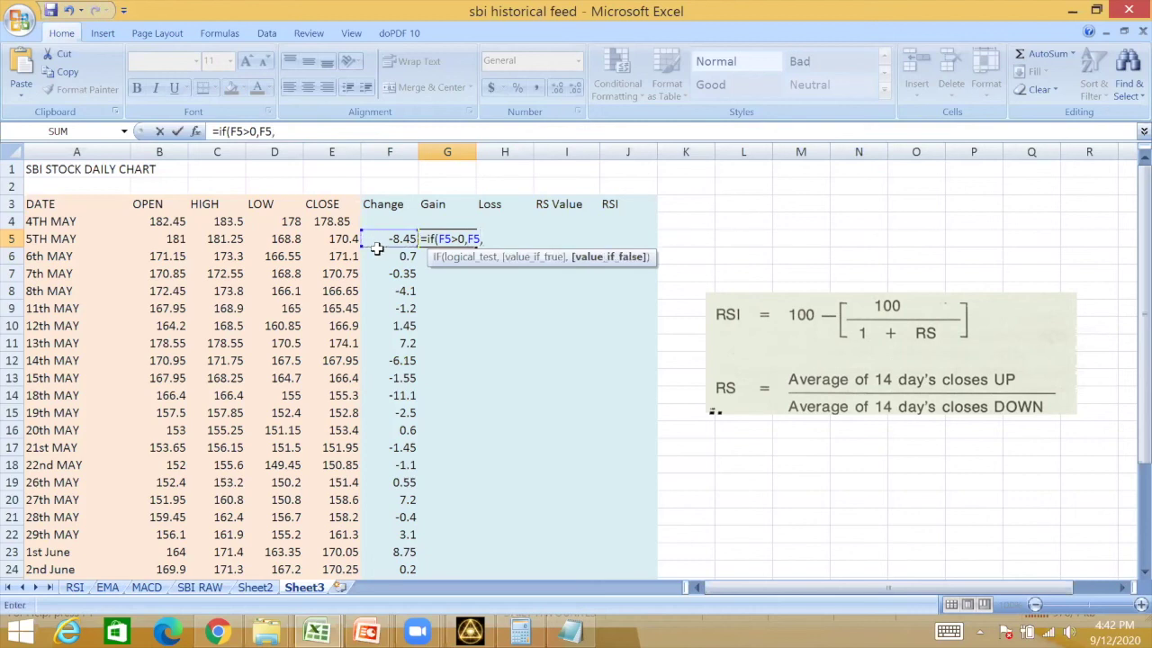
type("0)")
key("Return")
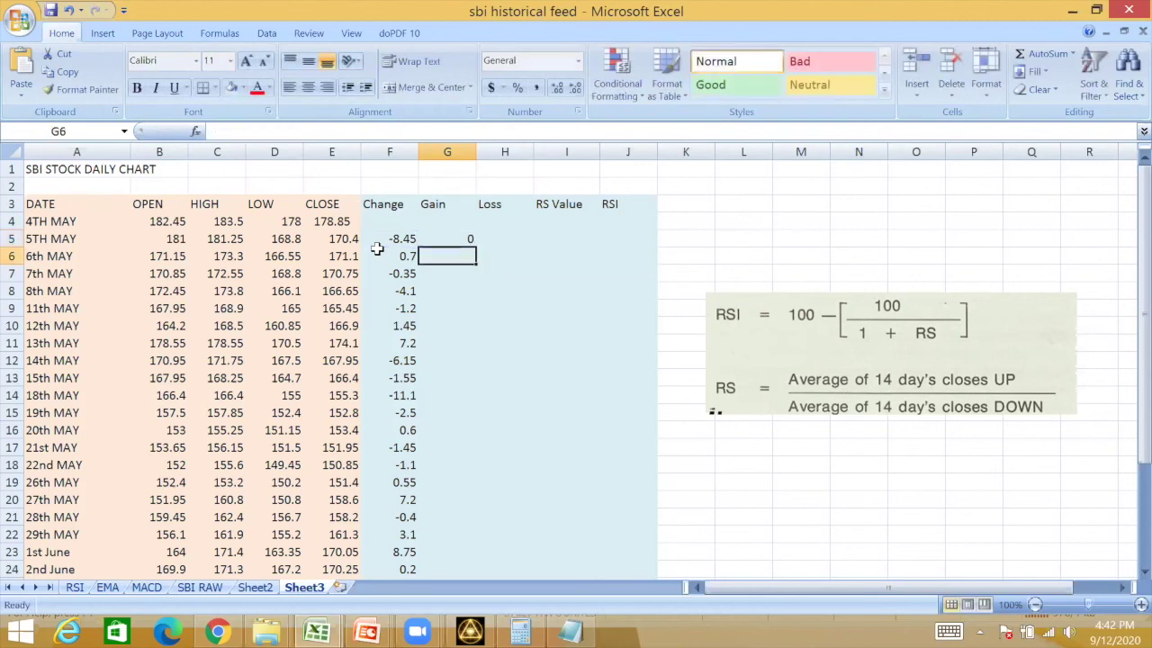
Step: Fill the Gain formula from G5 down the column for all the remaining dates
left_click(441, 237)
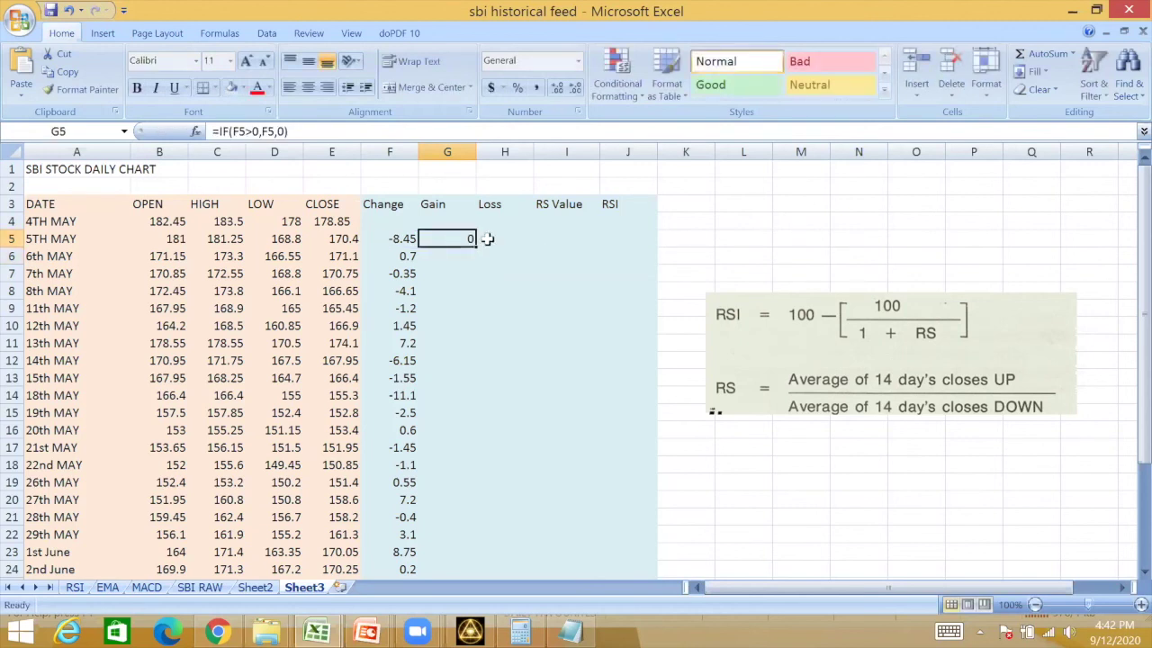
left_click_drag(478, 248, 480, 261)
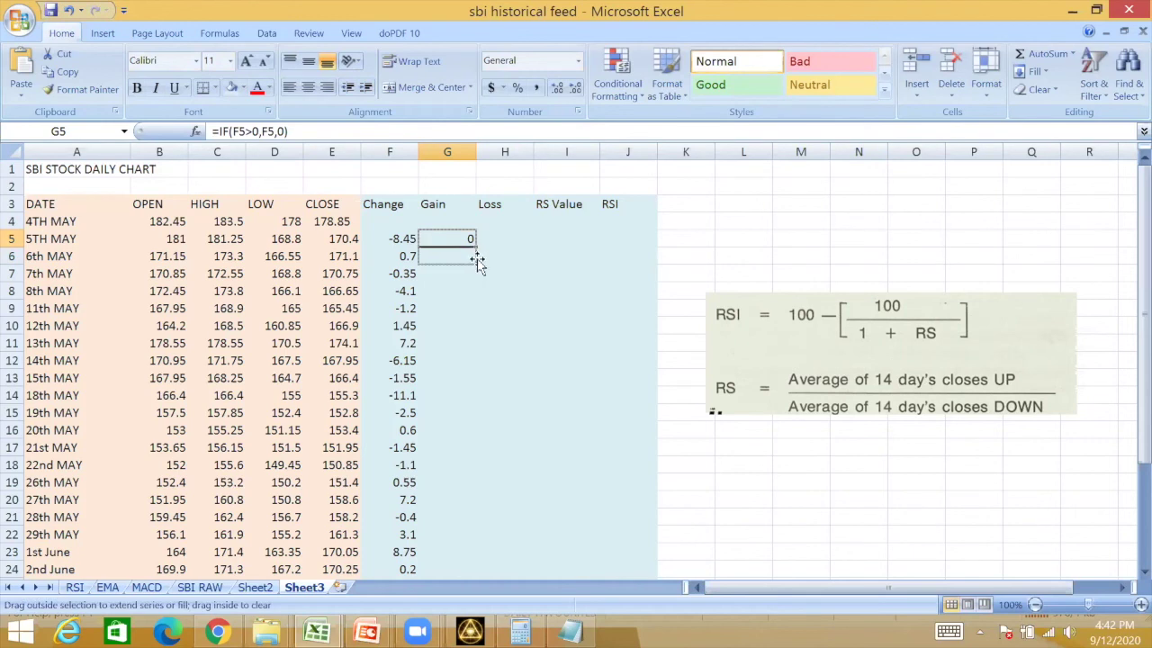
left_click(483, 320)
left_click(470, 256)
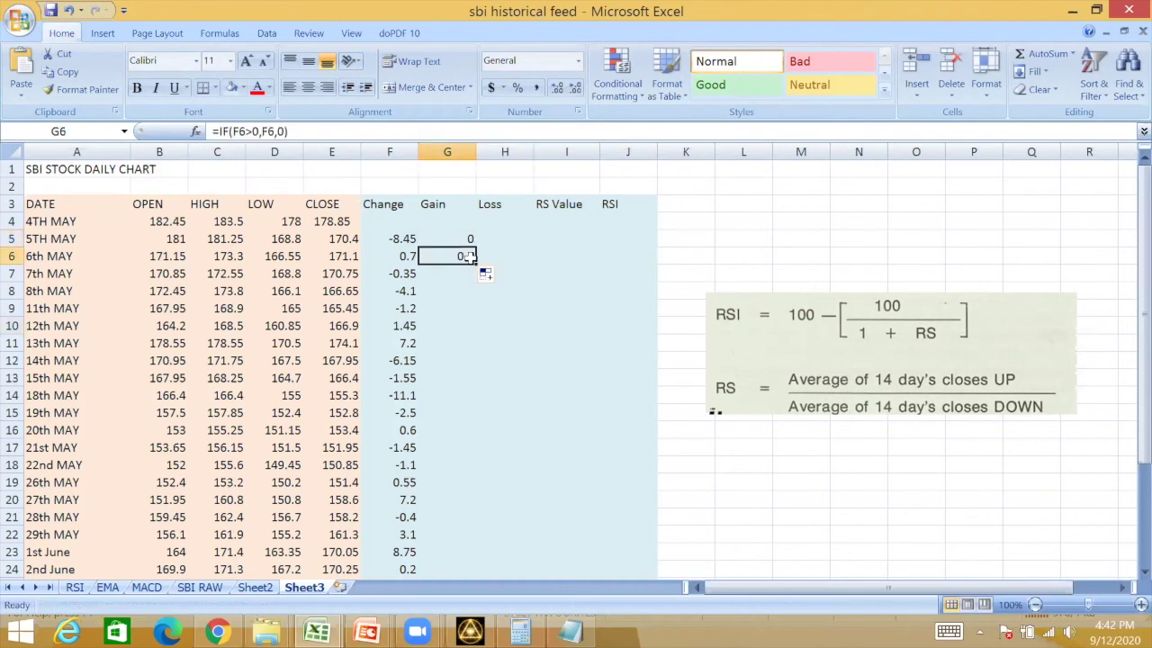
double_click(476, 264)
left_click(711, 223)
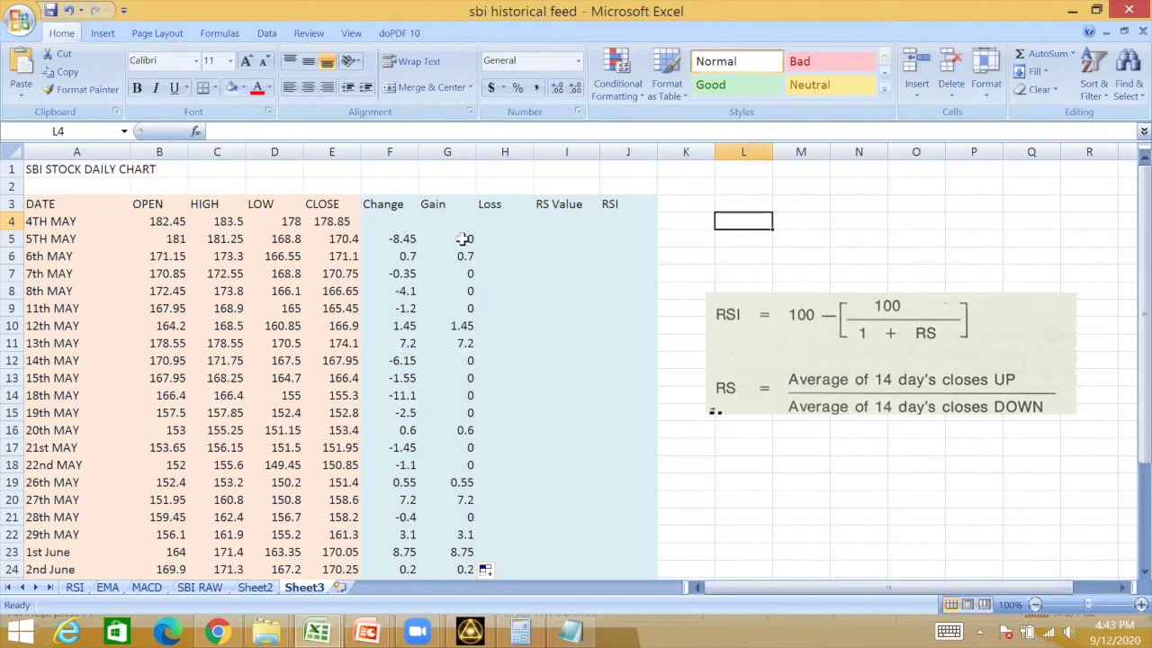
Step: Examine the rows from 5TH MAY to 11th MAY one by one, comparing each Gain with its Change
left_click(13, 238)
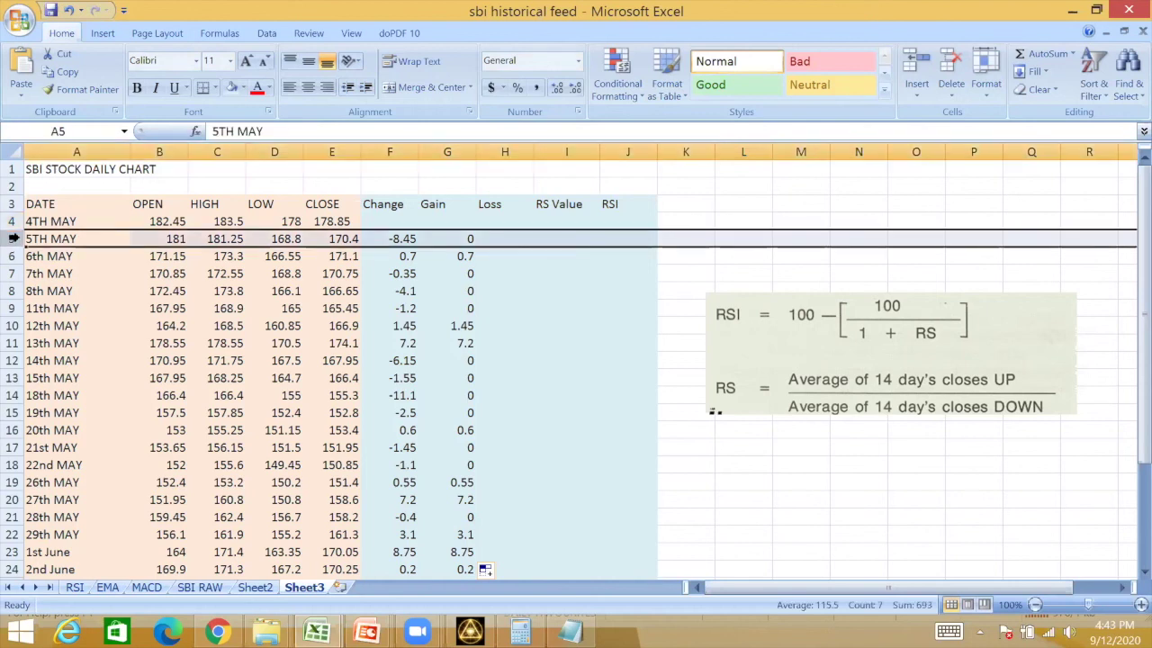
left_click(13, 256)
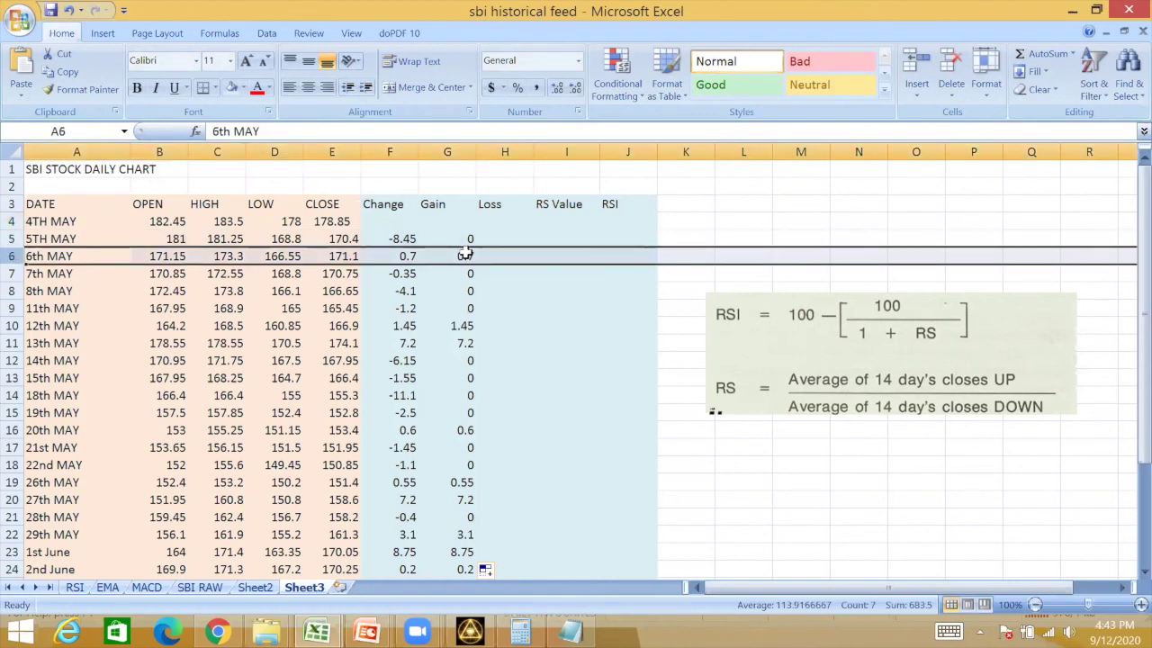
left_click(14, 273)
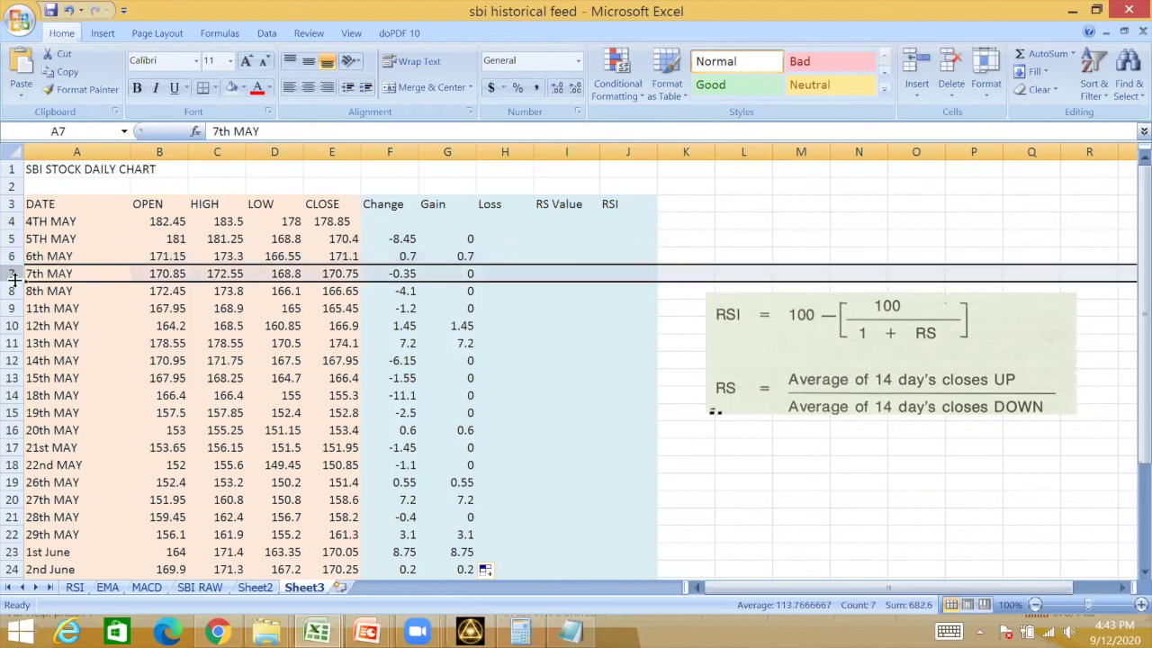
left_click(14, 291)
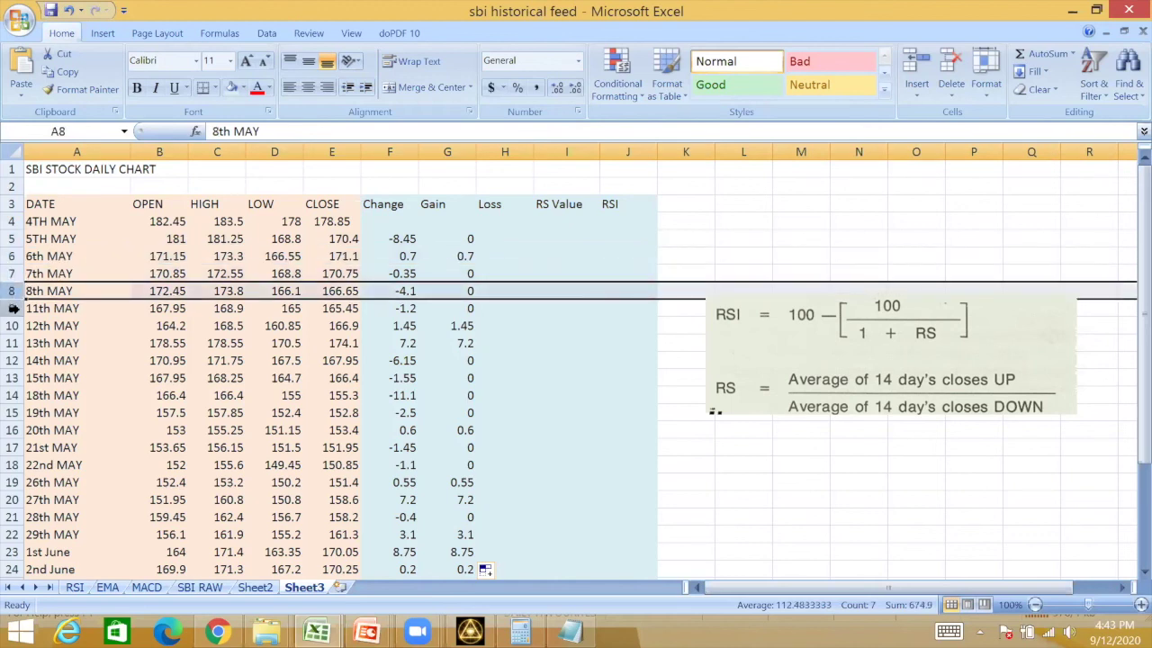
left_click(14, 308)
Step: Calculate the 5TH MAY Loss in H5 with =IF(F5<0,-F5,0), turning a negative Change into a positive amount
left_click(485, 239)
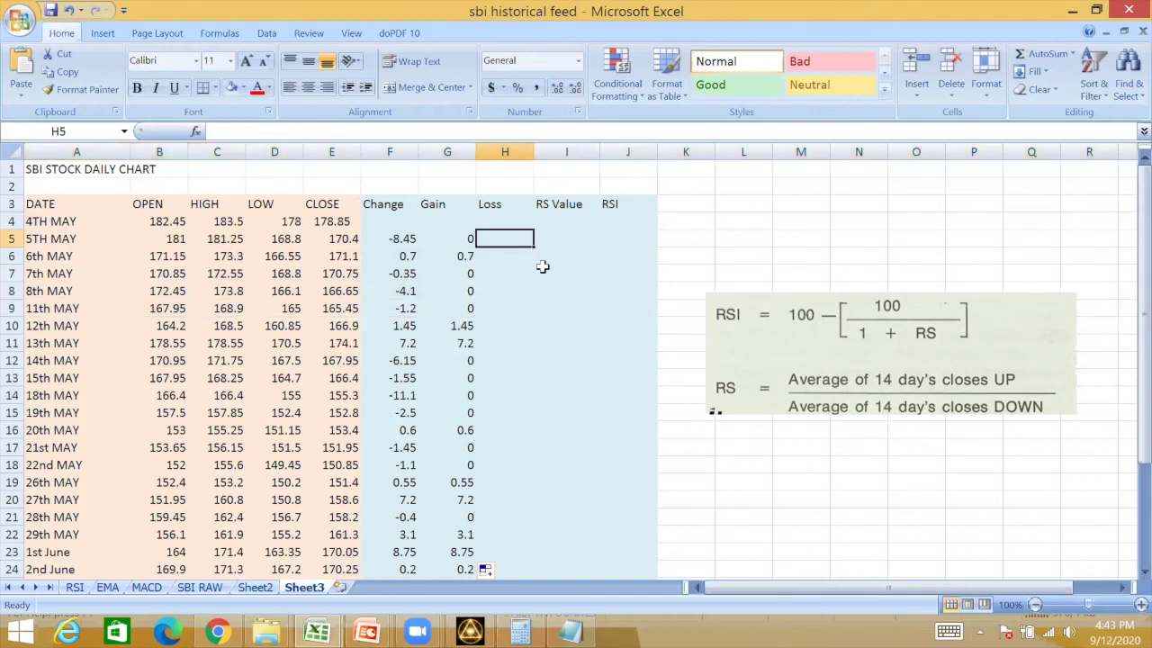
type("=if(")
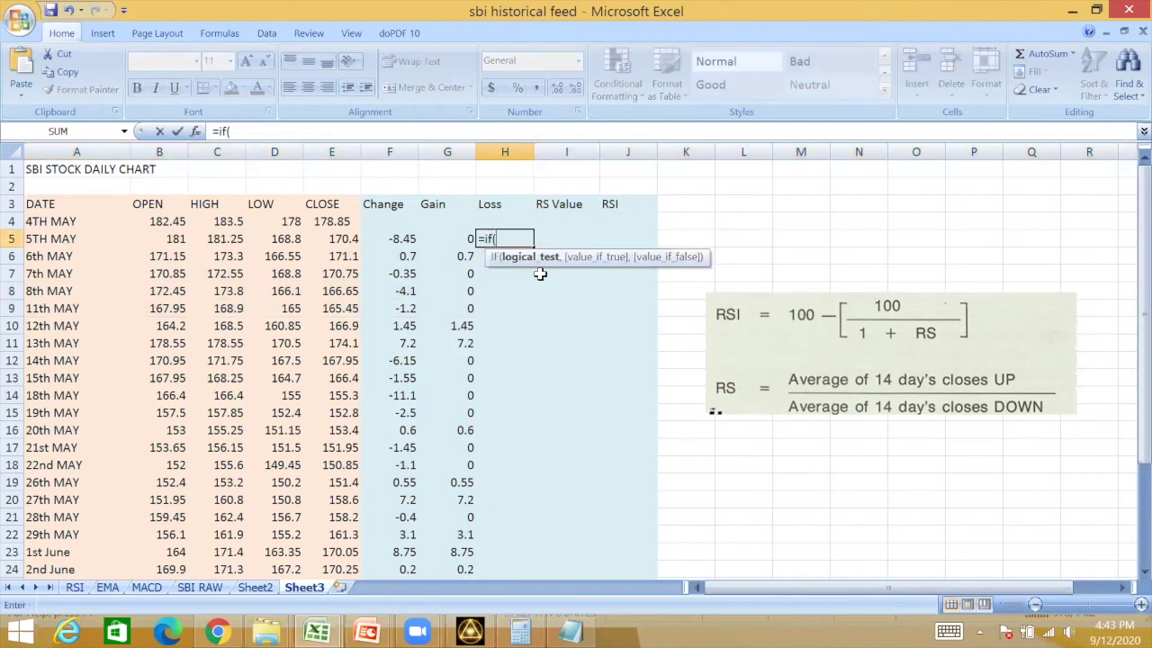
left_click(390, 238)
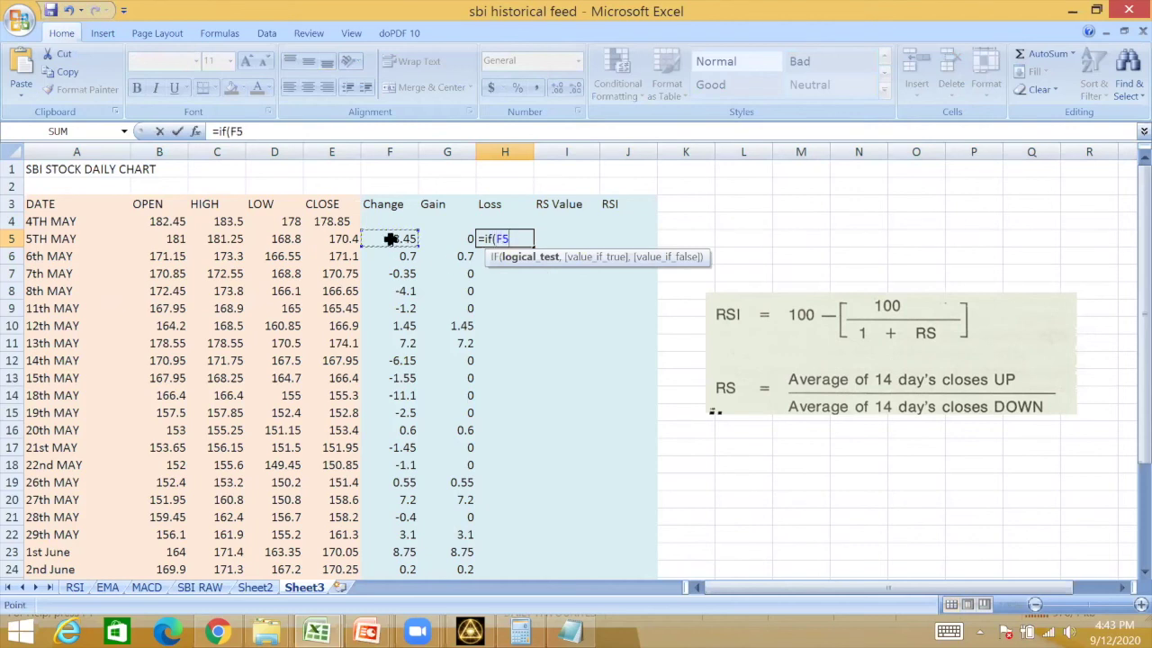
type("<0,")
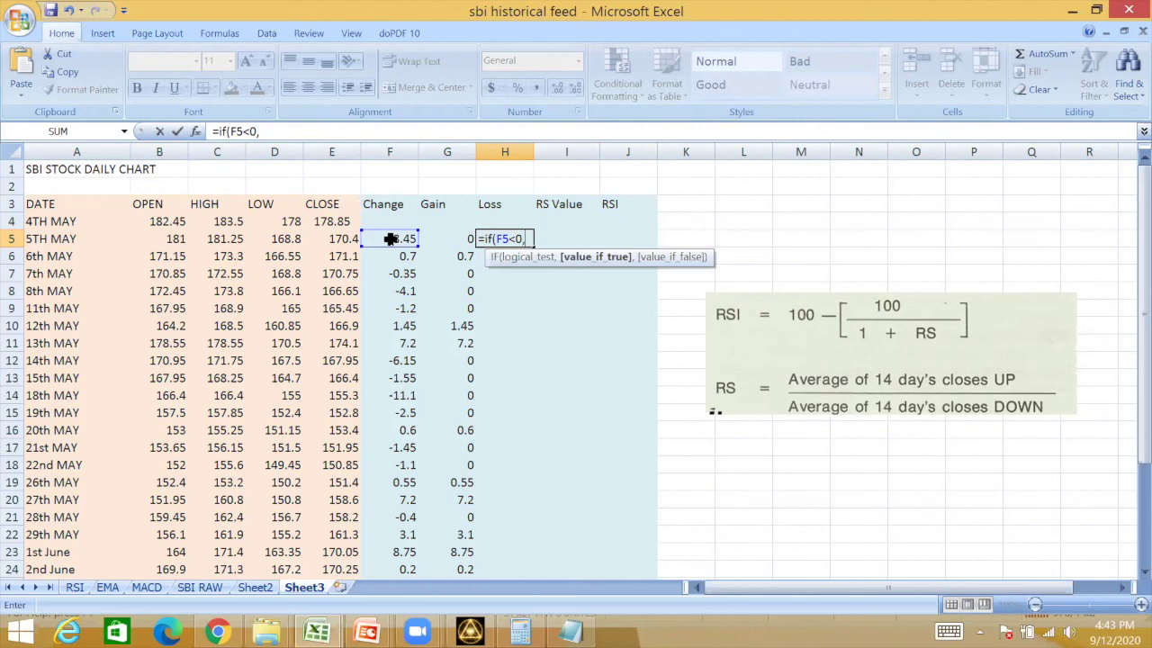
type("-F5,")
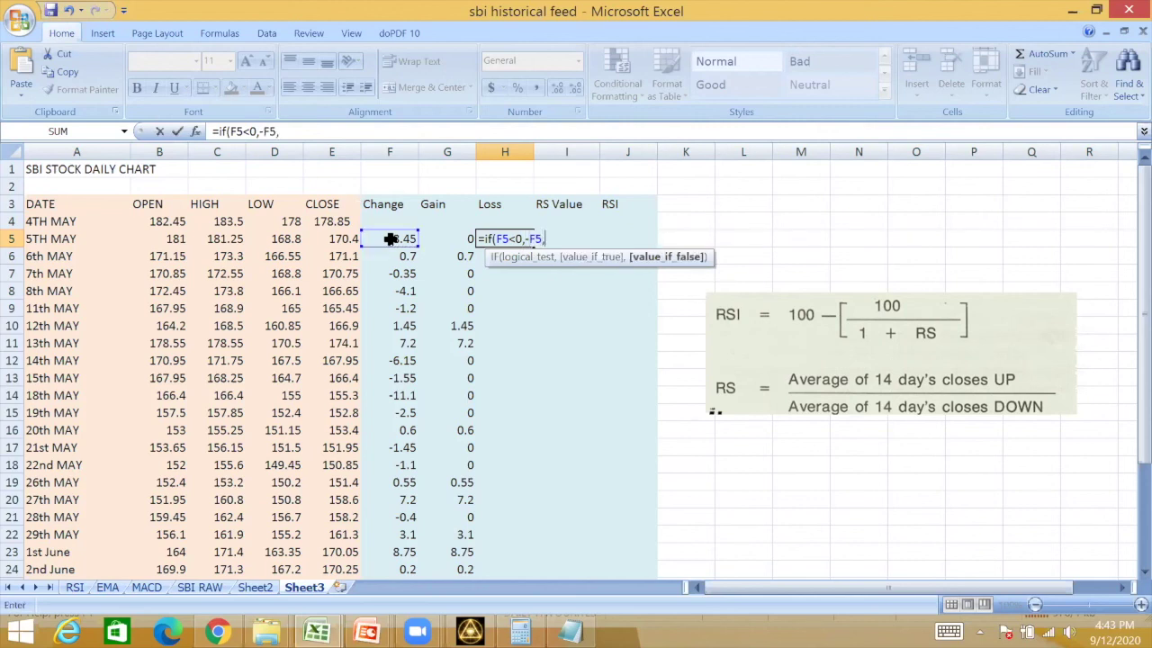
type("0)")
key("Return")
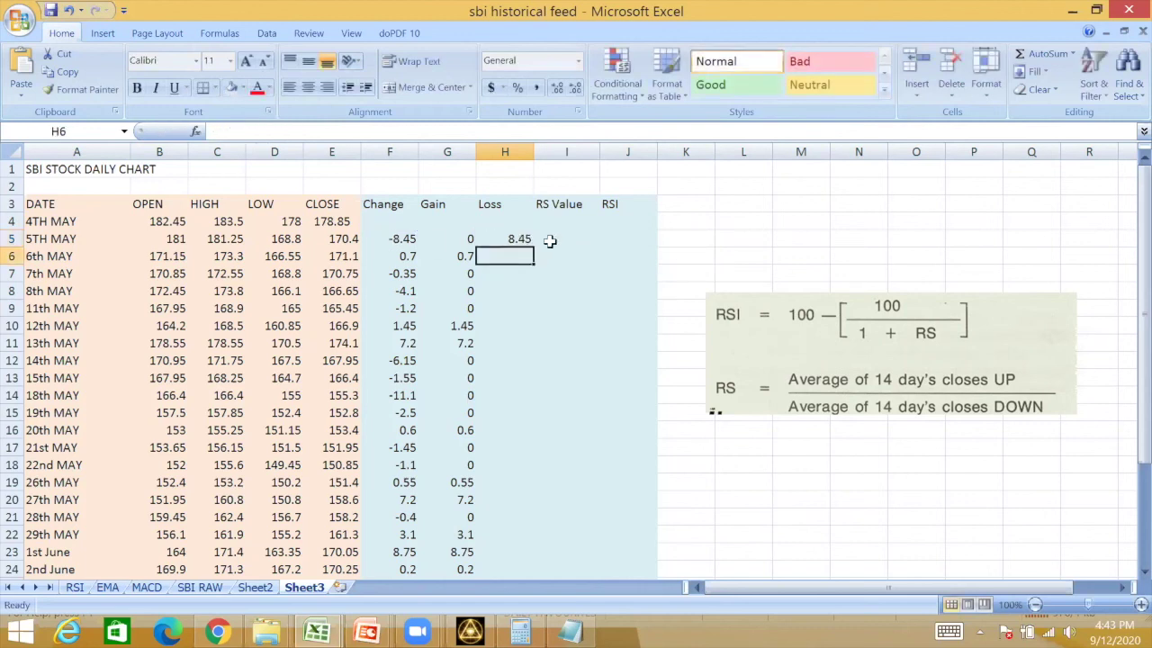
Step: Compare the Gain and Loss formulas for 5TH MAY, and fill the Loss formula from H5 down for all the remaining dates
left_click(498, 239)
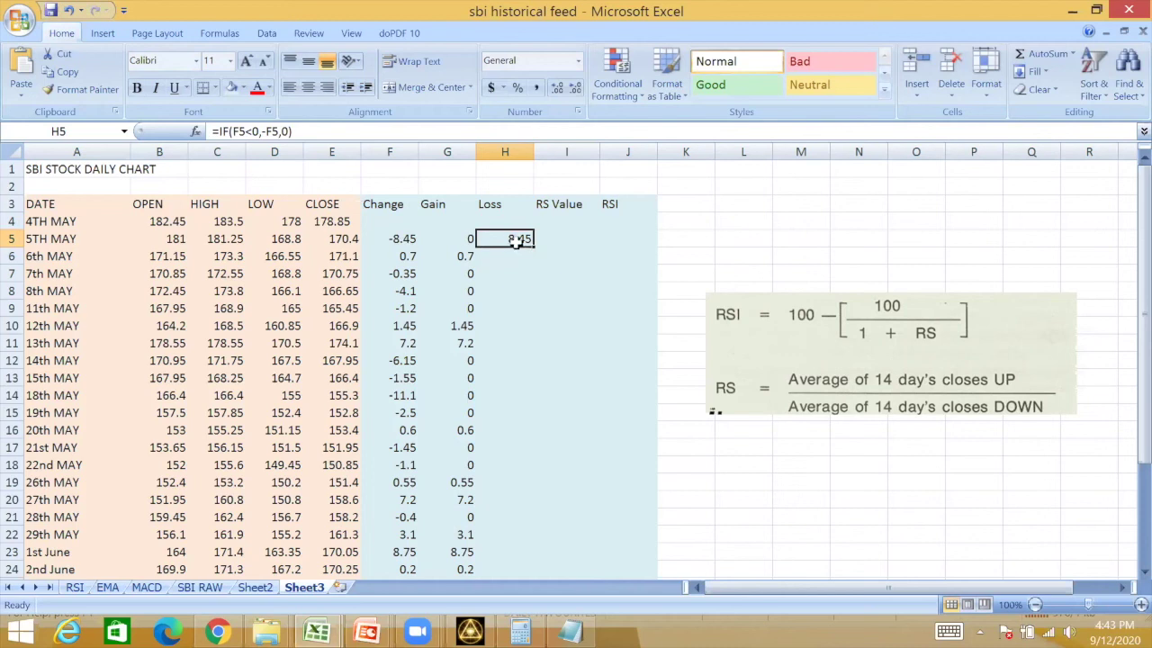
left_click(448, 238)
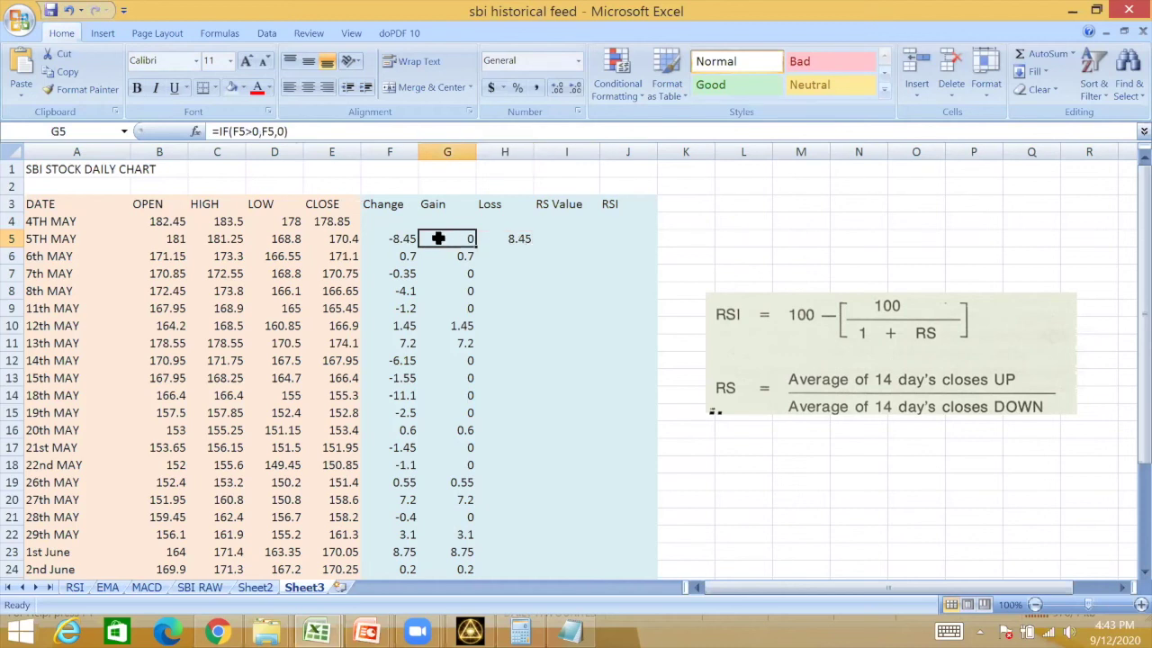
left_click(503, 238)
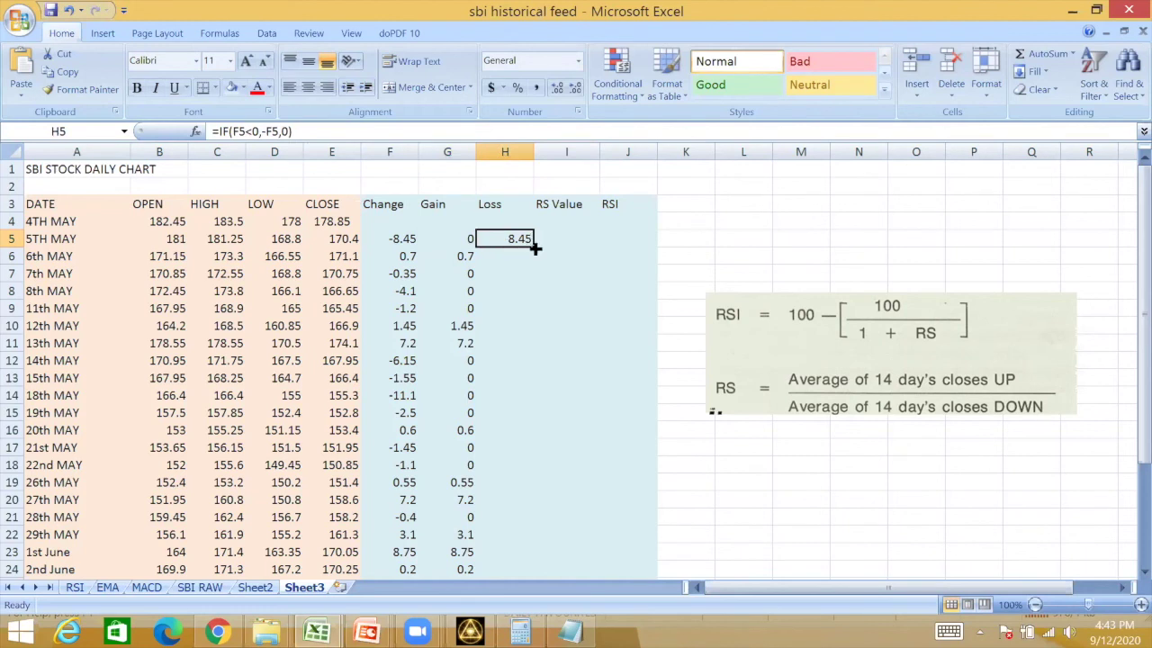
double_click(535, 244)
left_click(573, 254)
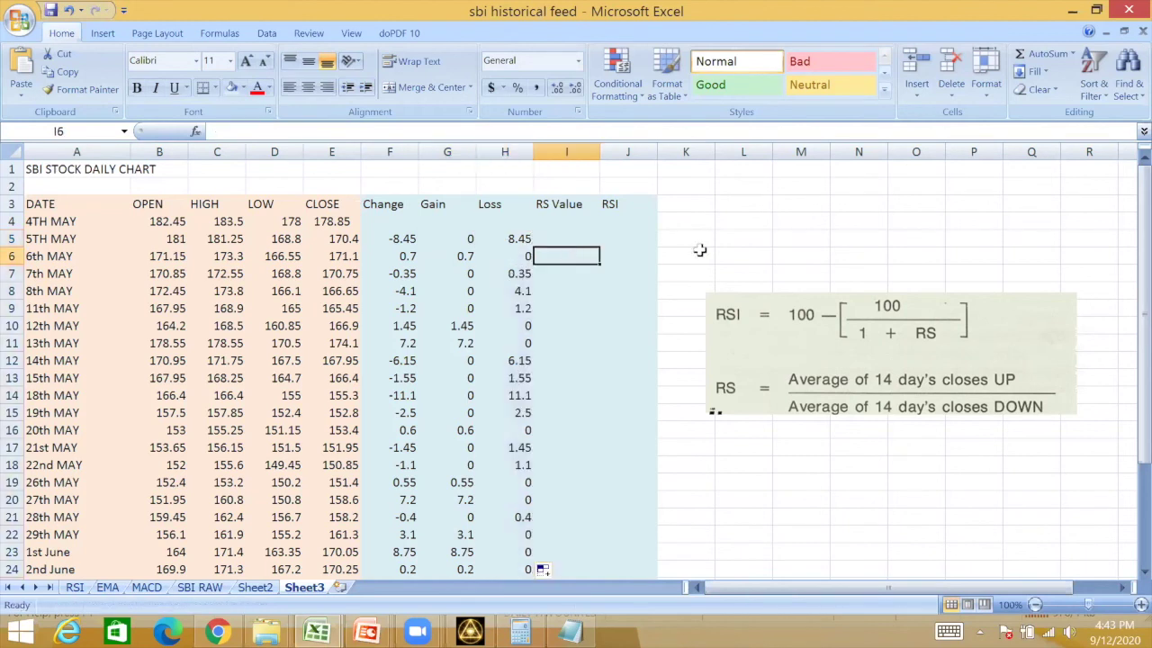
Step: Compare the Gain and Loss formulas of the 5TH MAY and 6th MAY rows
left_click(716, 239)
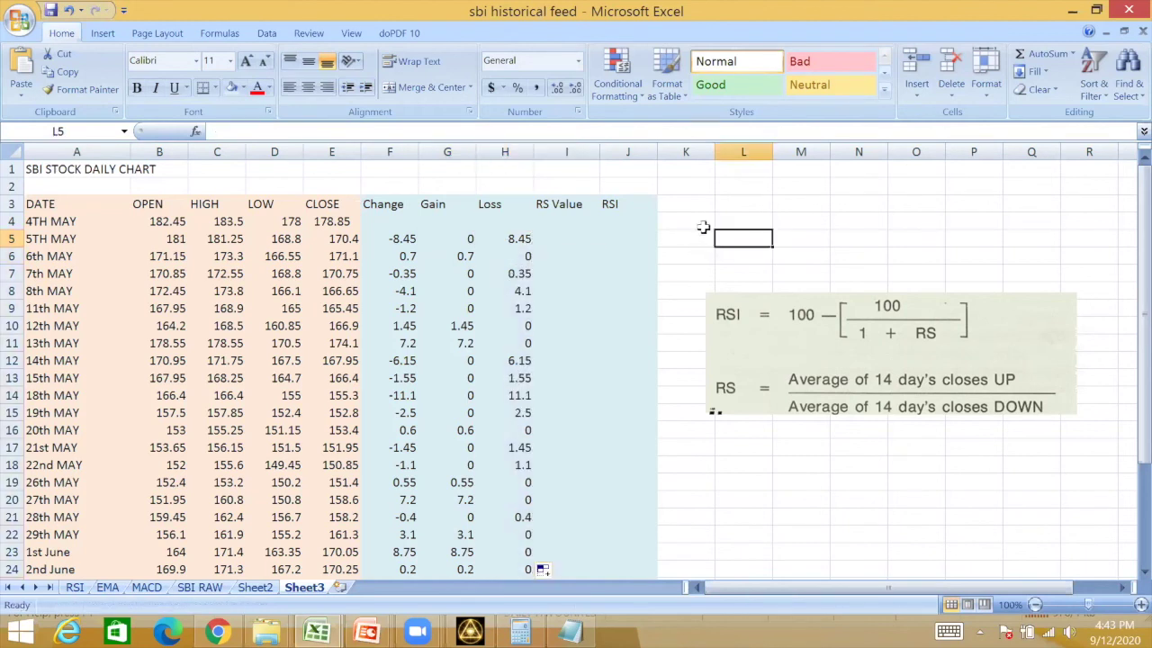
left_click(459, 238)
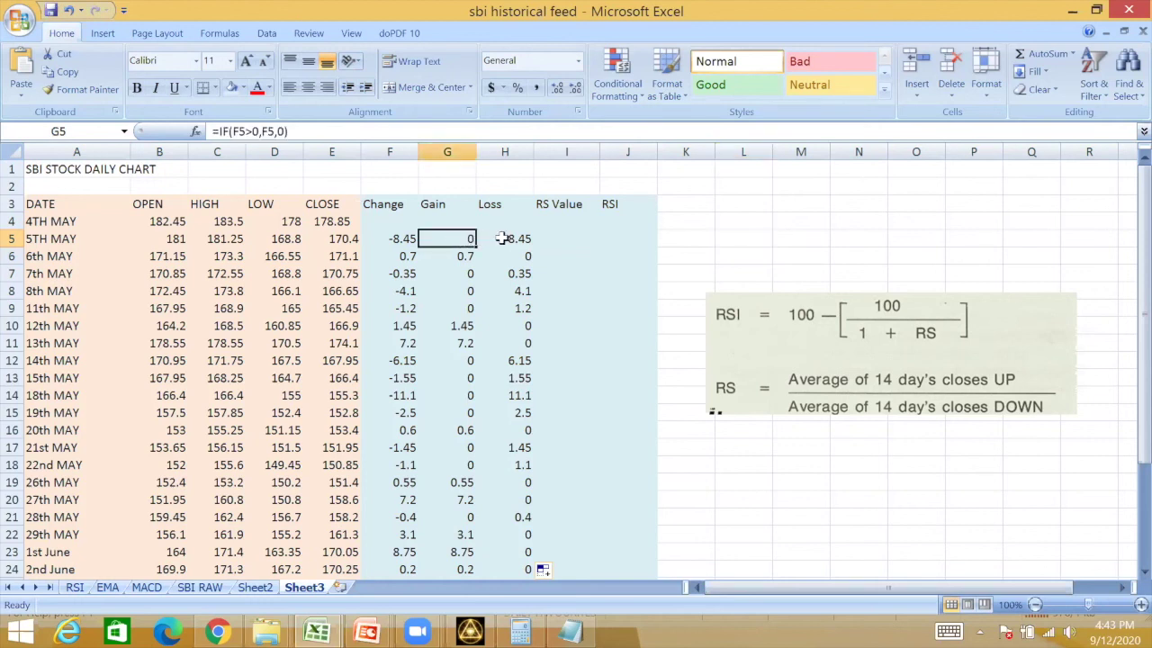
left_click(500, 238)
left_click(449, 256)
left_click(497, 257)
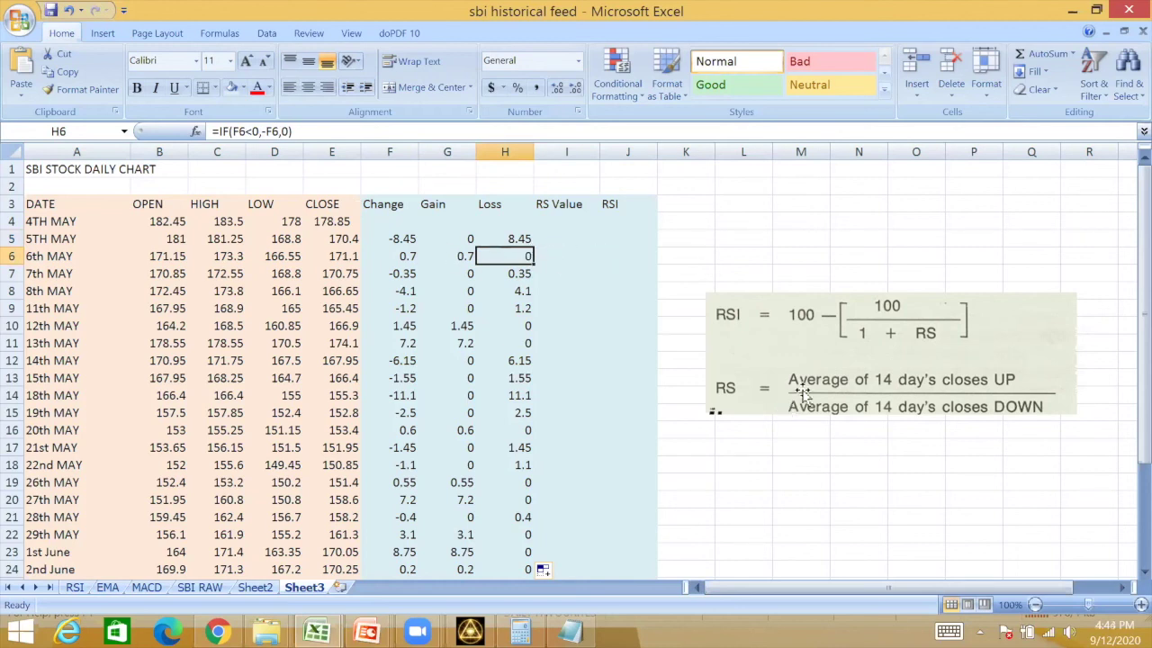
Step: Go through the Loss cells one by one from 5TH MAY to 22nd MAY to count off the 14-day period
left_click(523, 238)
left_click(524, 256)
left_click(523, 274)
left_click(524, 290)
left_click(522, 307)
left_click(522, 325)
left_click(522, 342)
left_click(521, 360)
left_click(521, 378)
left_click(520, 395)
left_click(520, 412)
left_click(520, 431)
left_click(520, 447)
left_click(520, 464)
Step: Calculate the average 14-day Gain in I18, the 22nd MAY RS Value cell, with =AVERAGE(G5:G18)
left_click(563, 466)
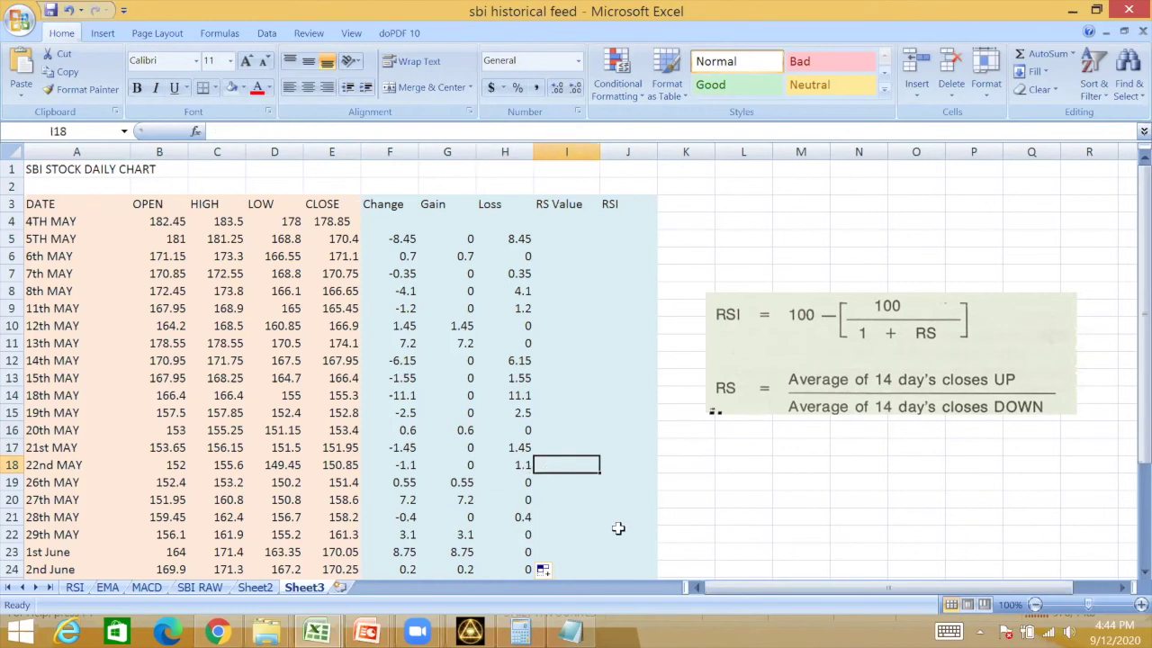
type("=")
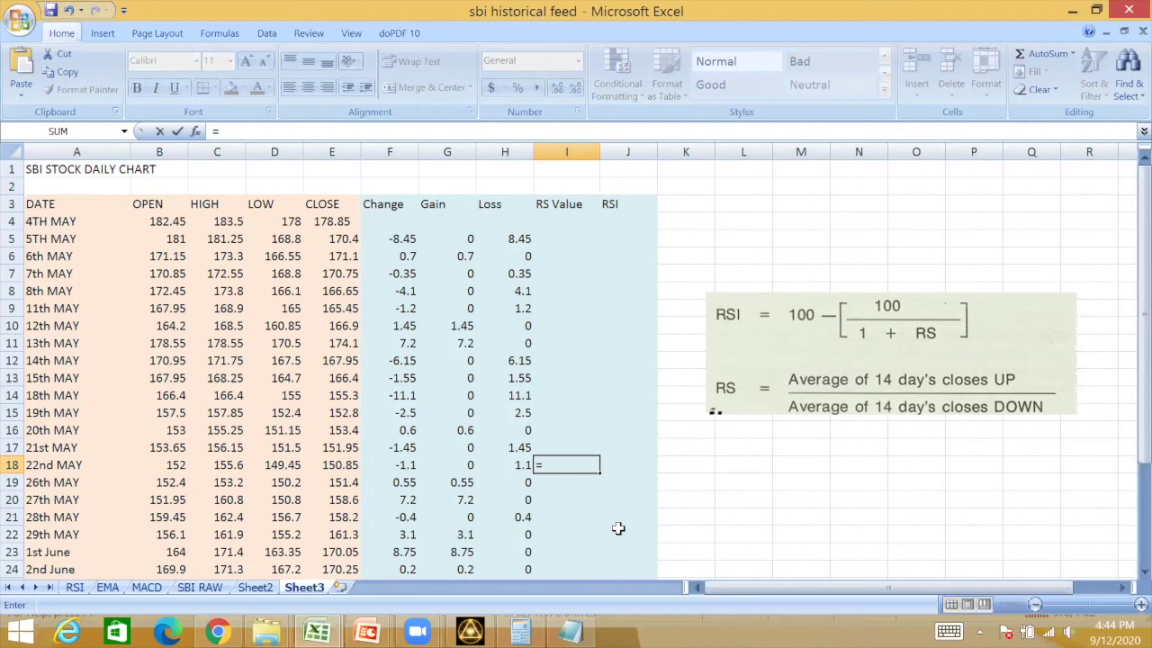
type("average(")
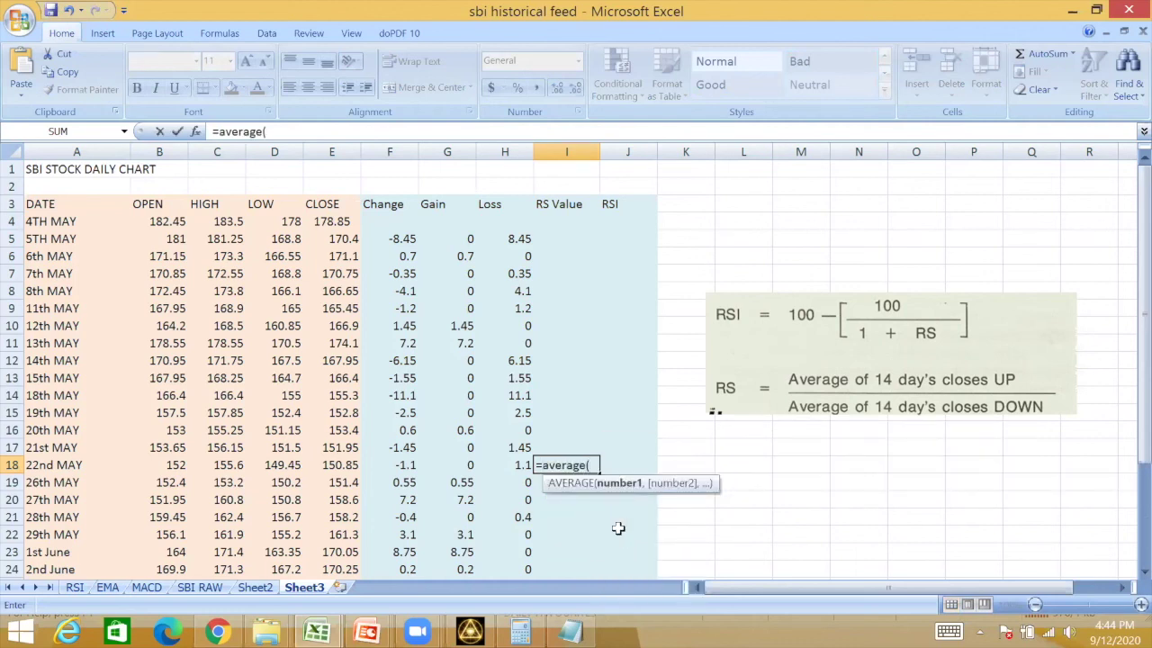
left_click(457, 238)
left_click_drag(457, 286, 461, 464)
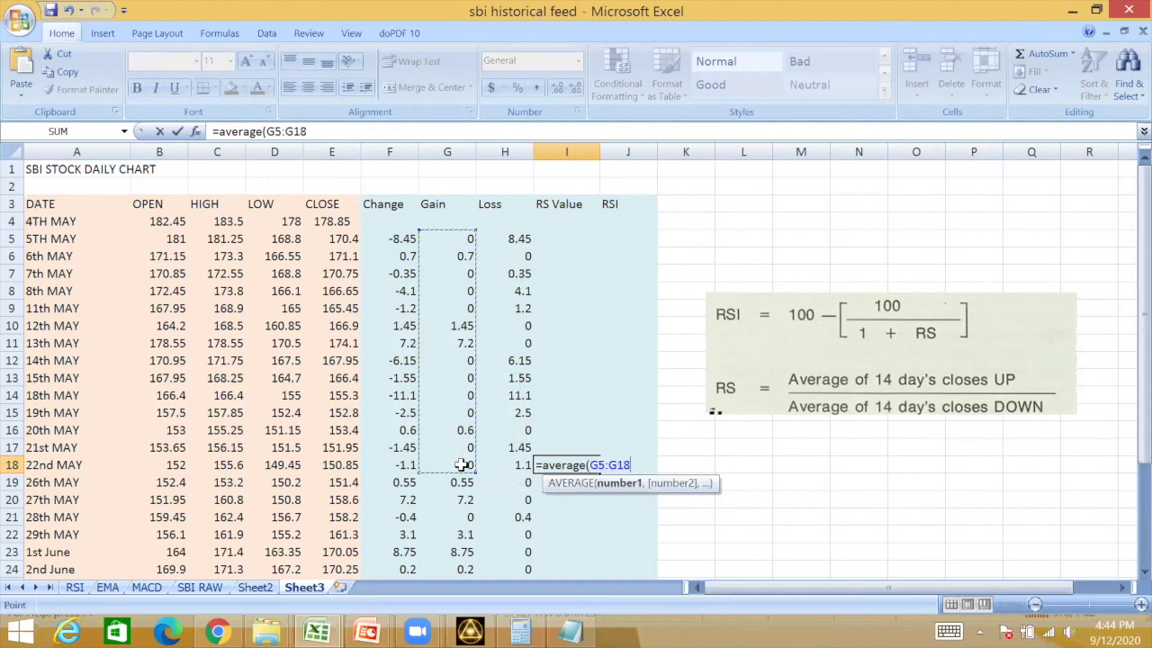
key("Return")
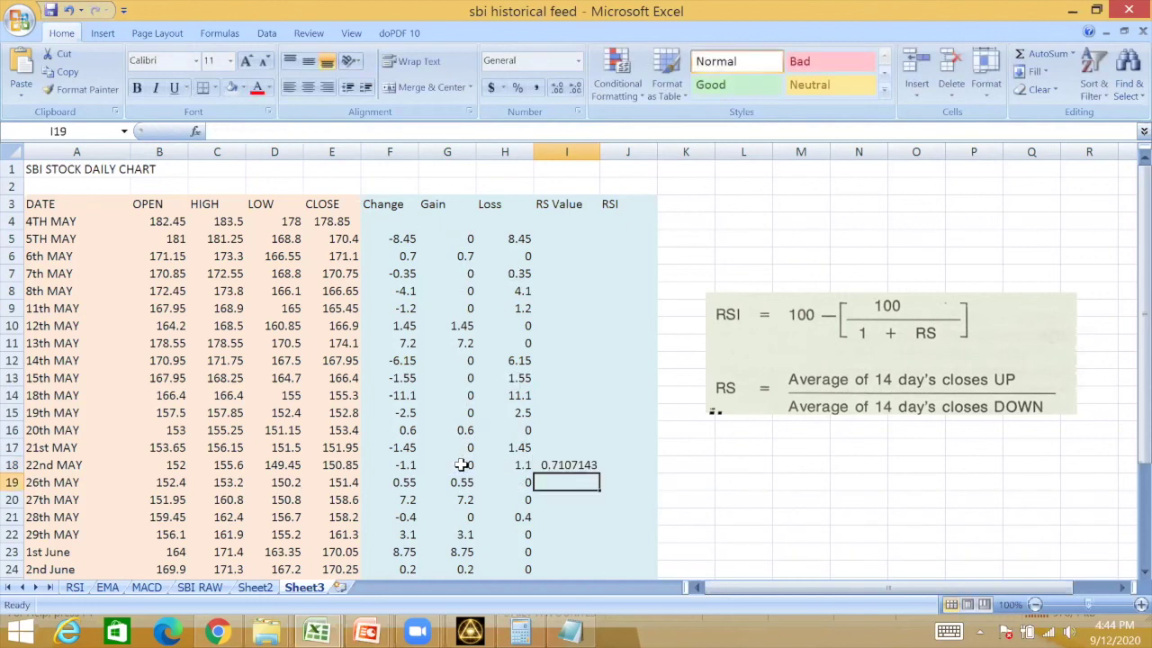
Step: Extend the I18 formula to divide the average Gain by the average Loss: =AVERAGE(G5:G18)/AVERAGE(H5:H18)
left_click(565, 464)
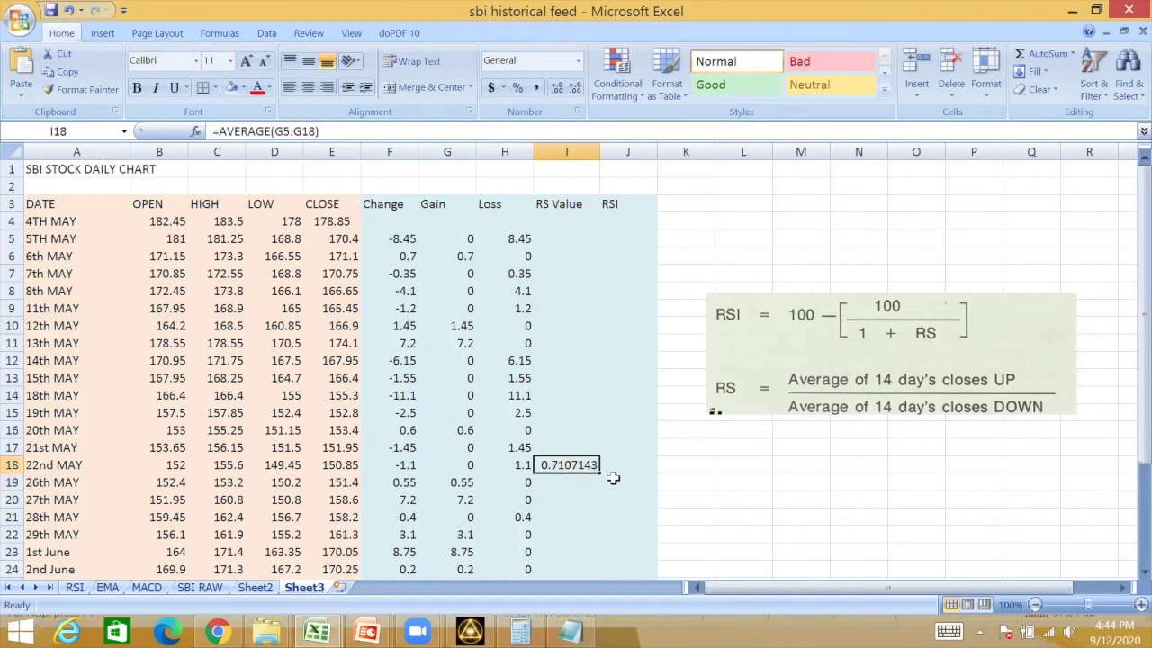
left_click(346, 131)
type("/average(")
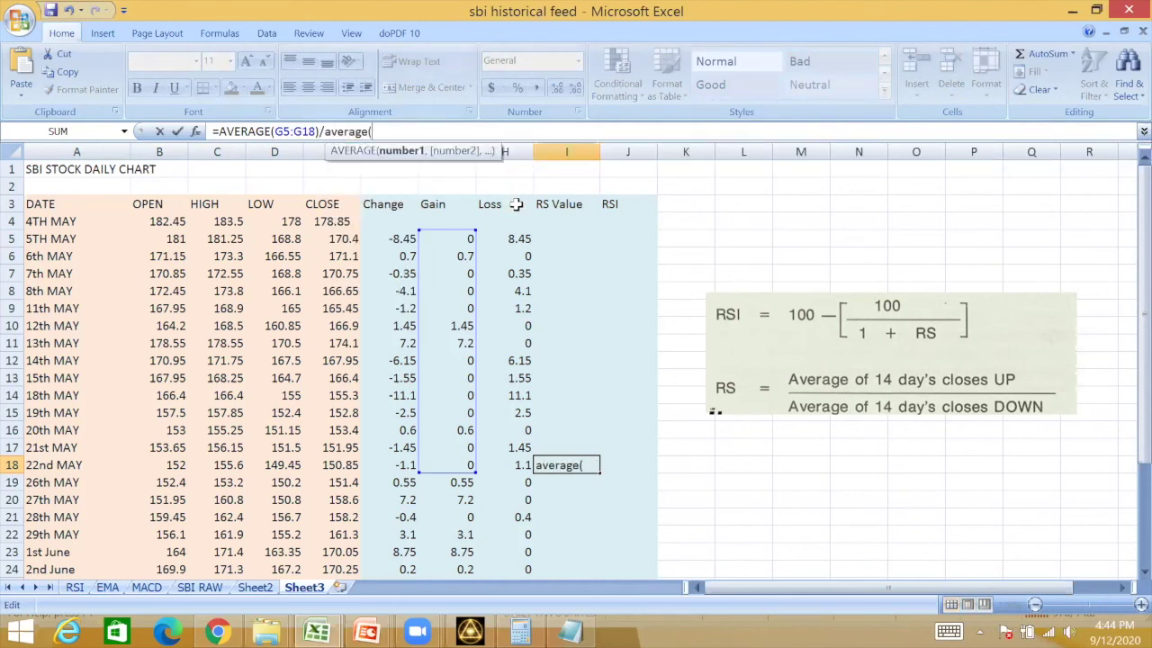
left_click_drag(509, 239, 497, 466)
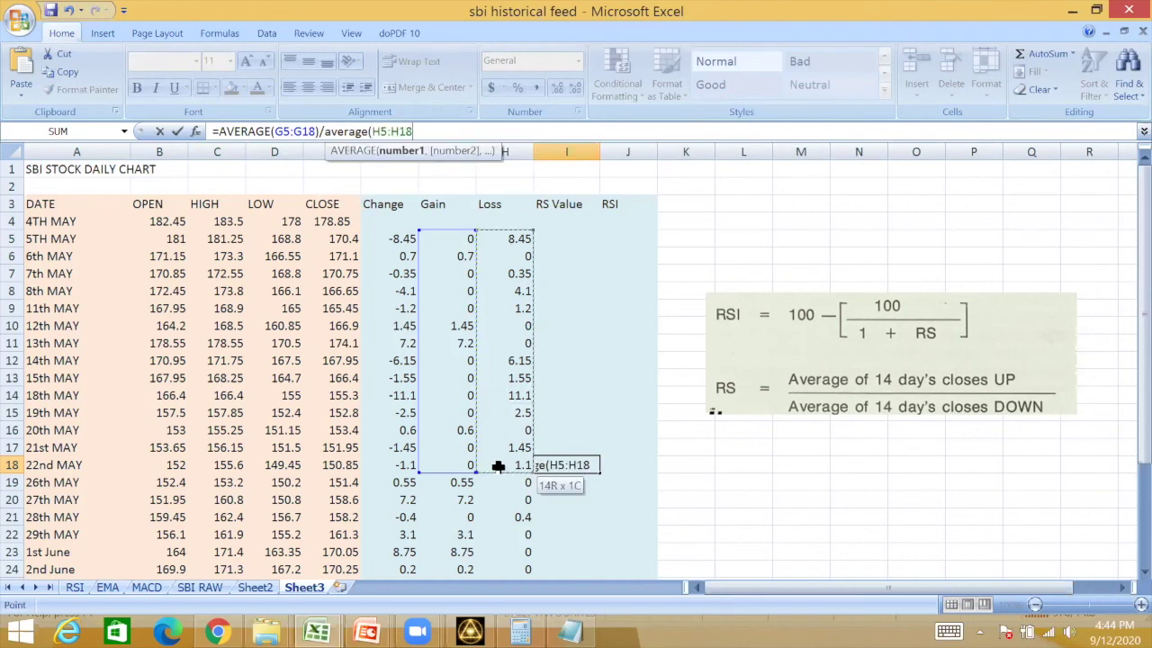
type(")")
key("Return")
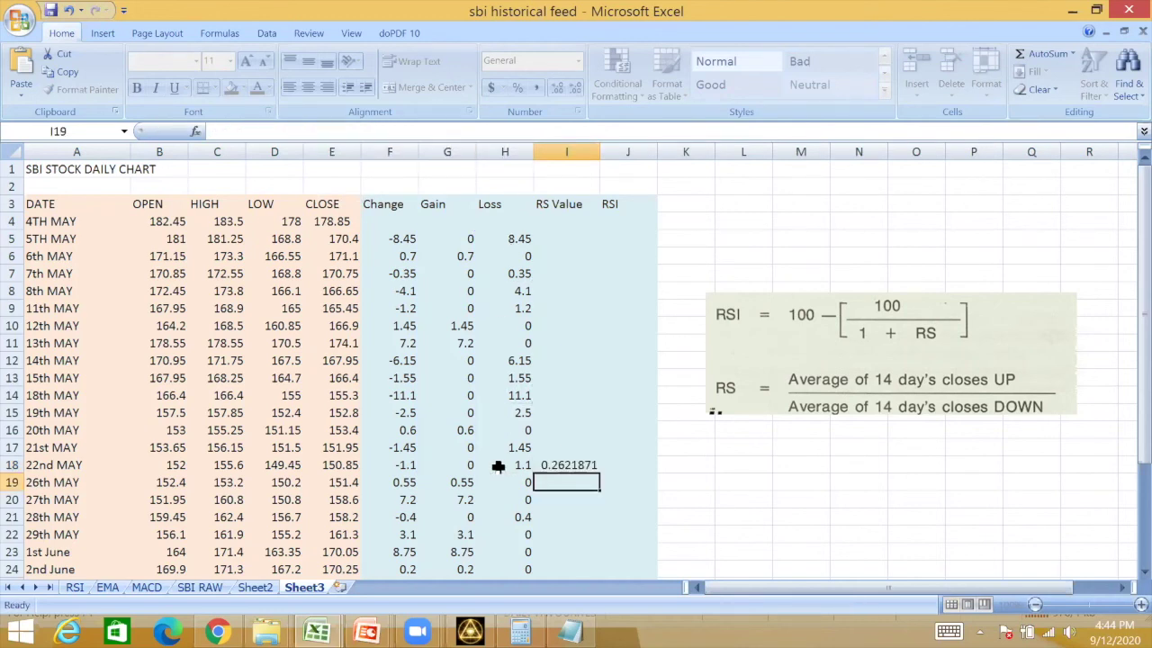
Step: Review the 22nd MAY RS Value formula and fill it from I18 down the column for the following dates
left_click(583, 465)
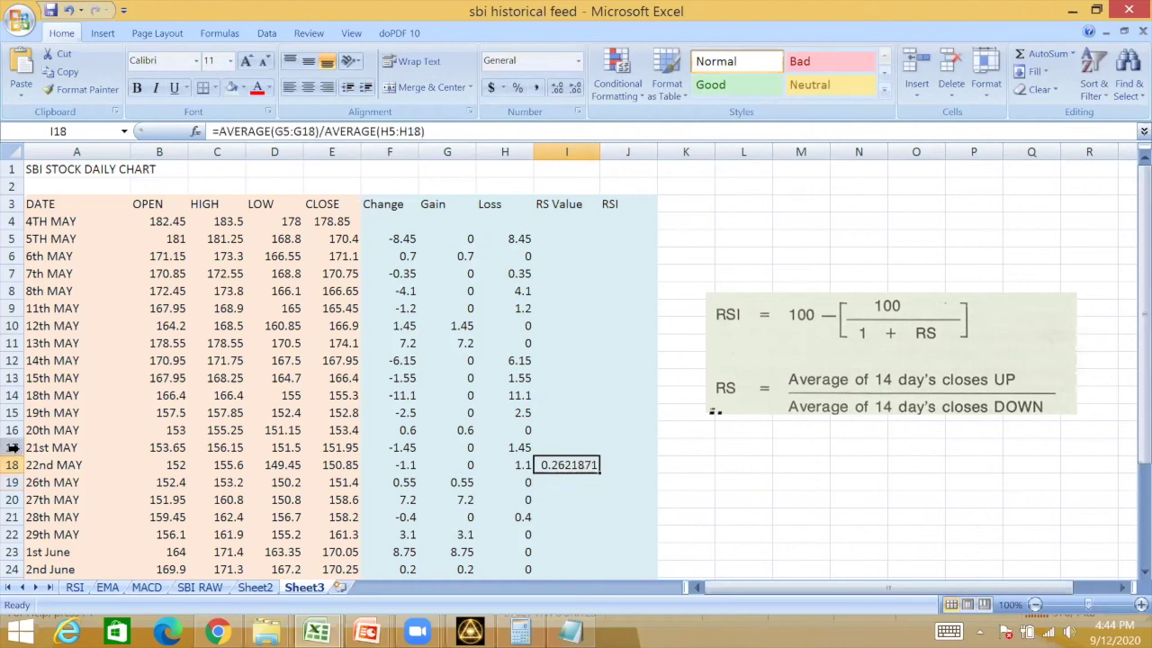
left_click(55, 446)
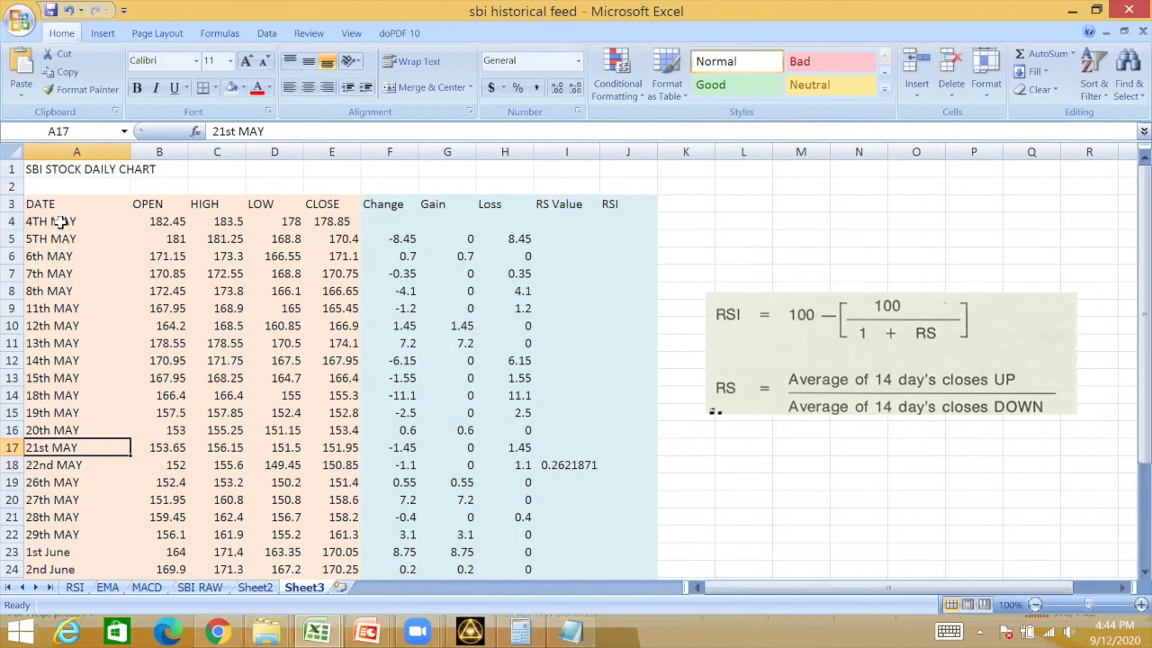
left_click(583, 465)
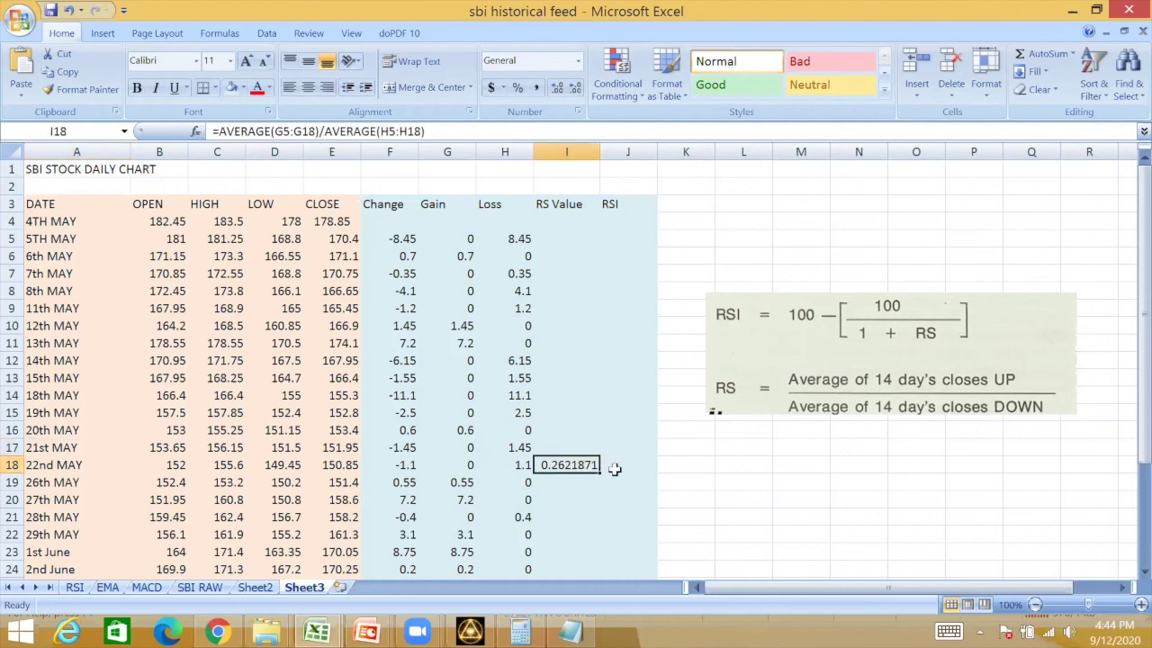
mouse_move(601, 475)
left_mouse_down()
mouse_move(604, 494)
mouse_move(596, 491)
left_mouse_up()
double_click(595, 491)
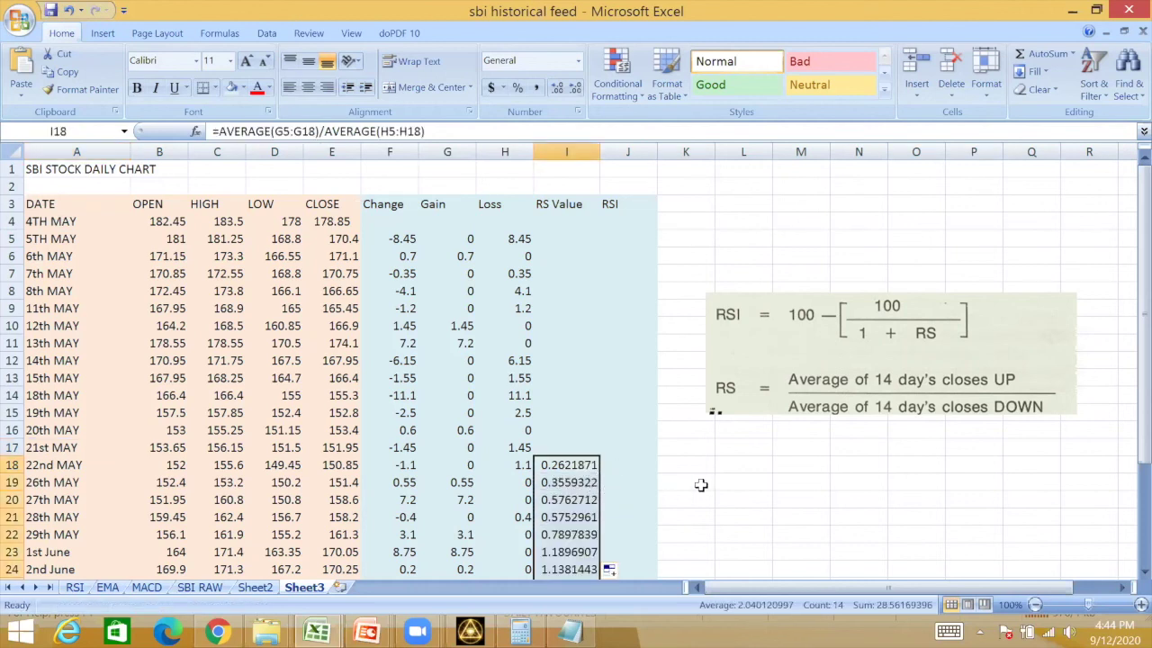
left_click(697, 483)
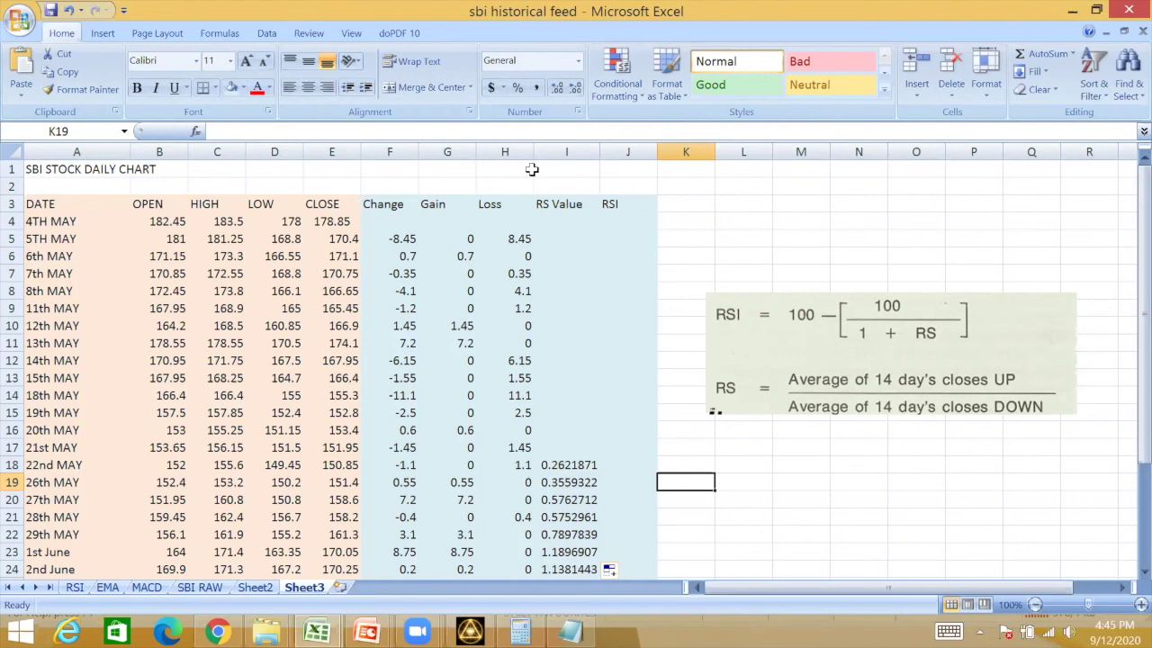
Step: Enter the 22nd MAY RSI formula in J18 as =100-(100/1+I18)
left_click(623, 466)
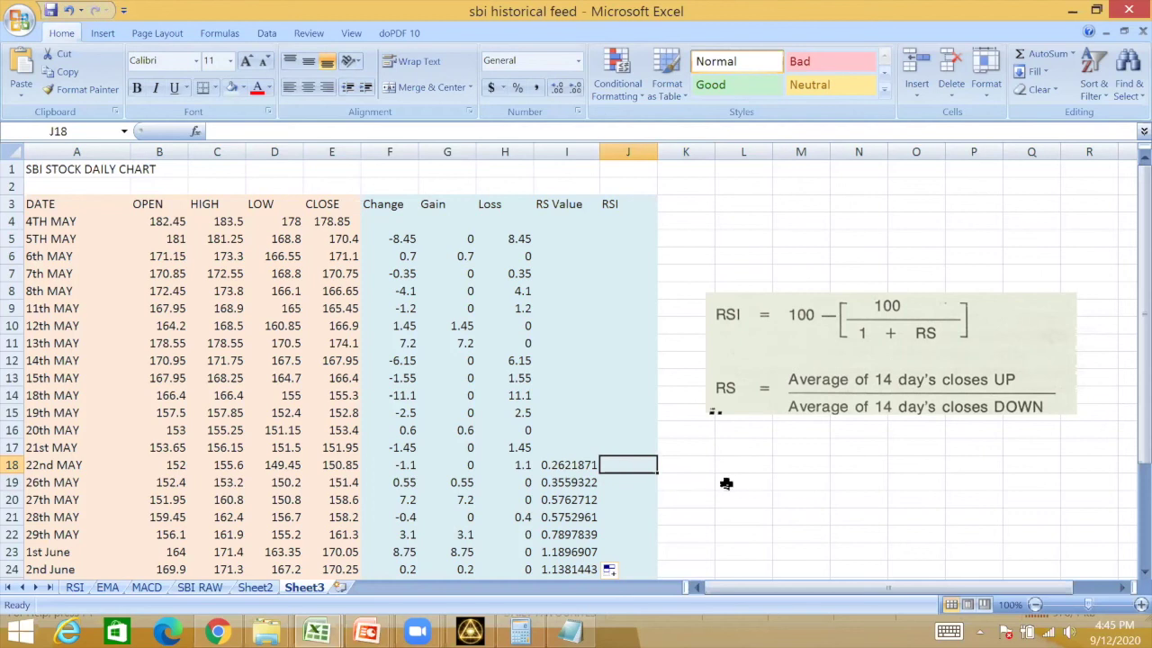
type("=100")
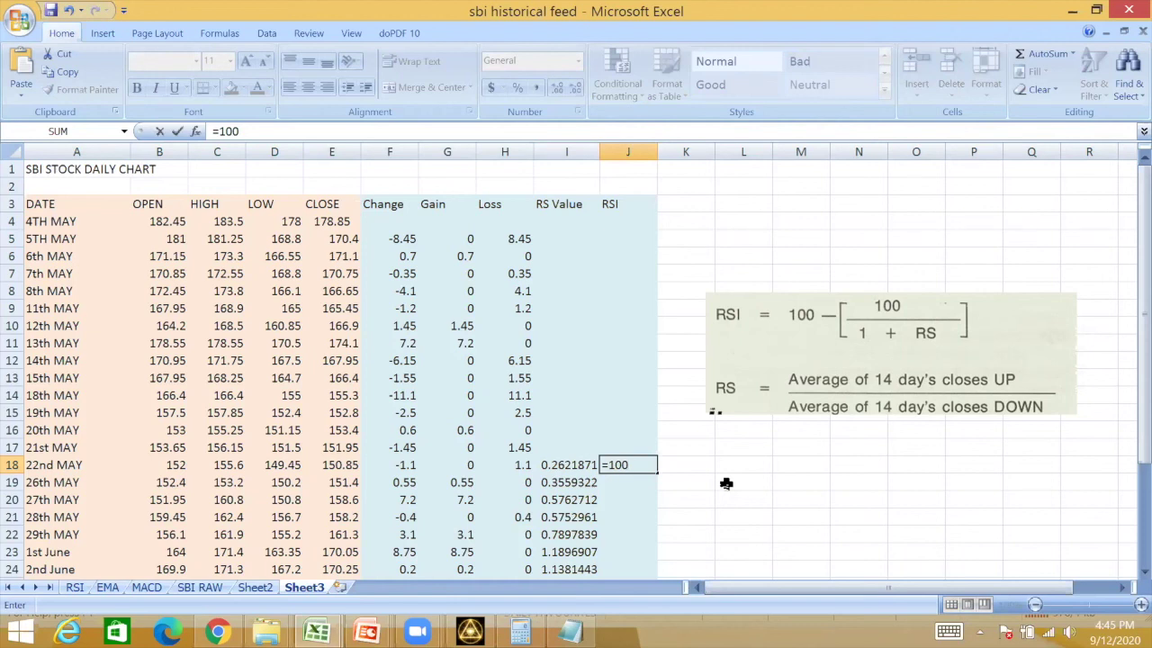
type("-(100/")
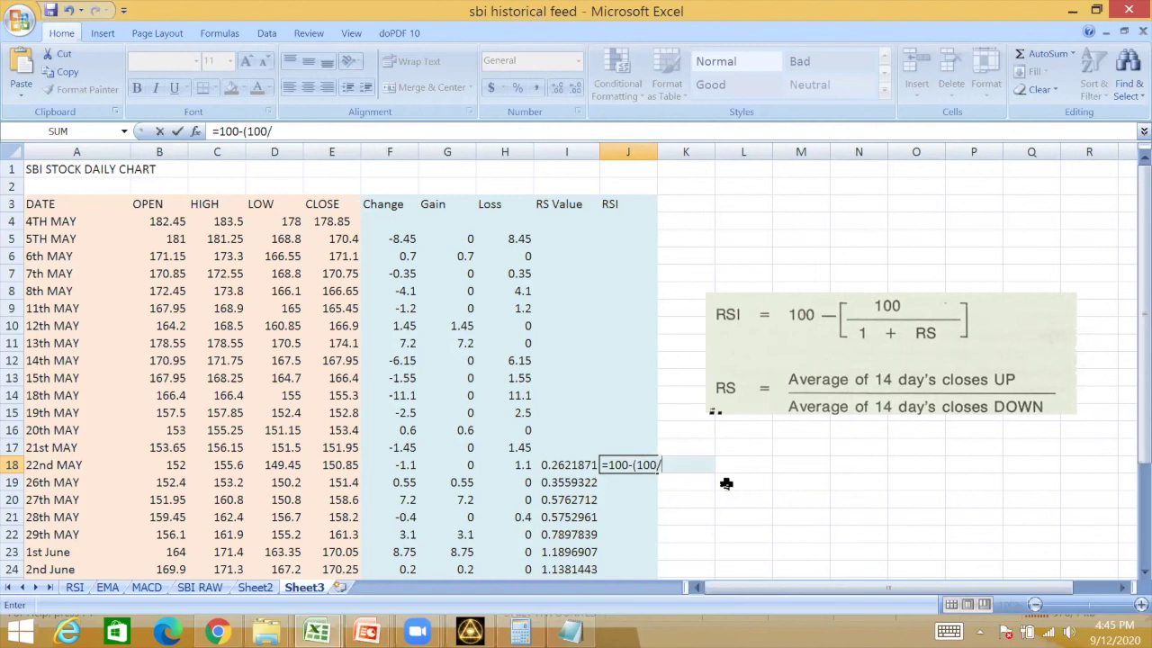
type("1+")
left_click(562, 464)
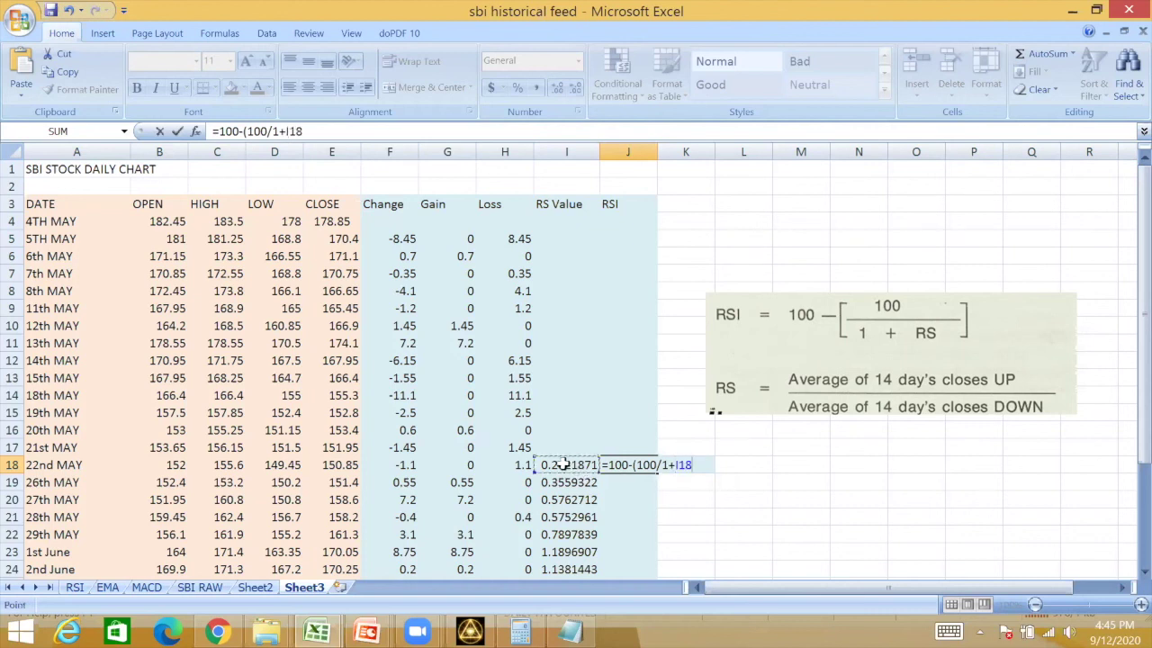
type(")")
key("Return")
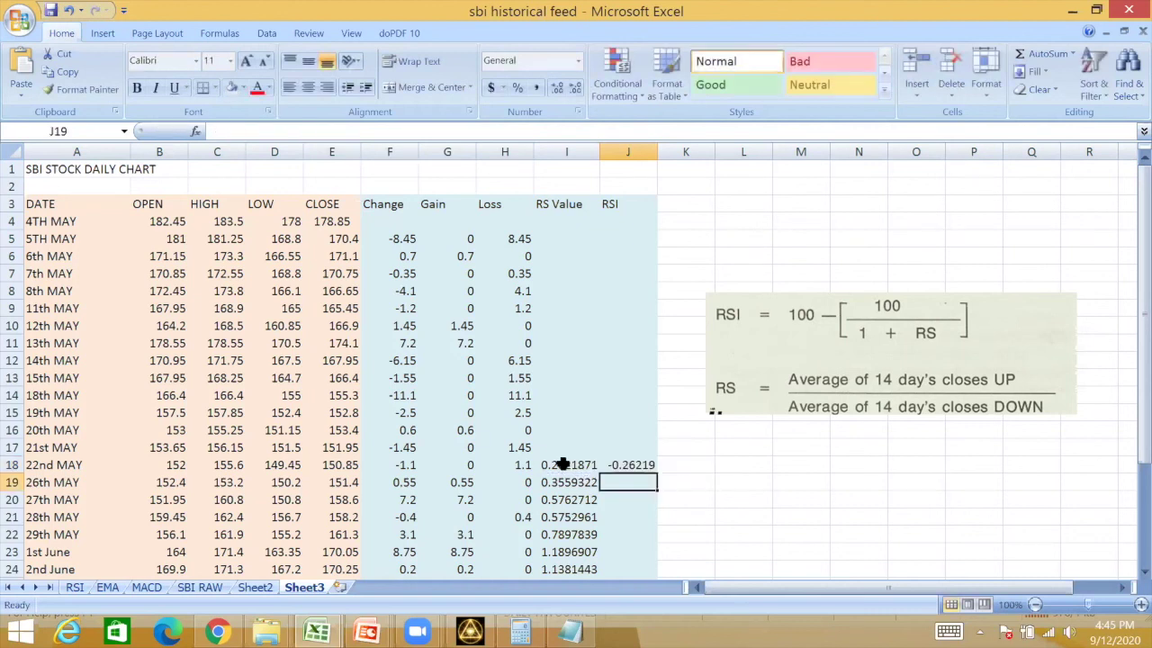
Step: Correct the bracket placement in the J18 RSI formula so it reads =100-100/(1+I18)
left_click(606, 465)
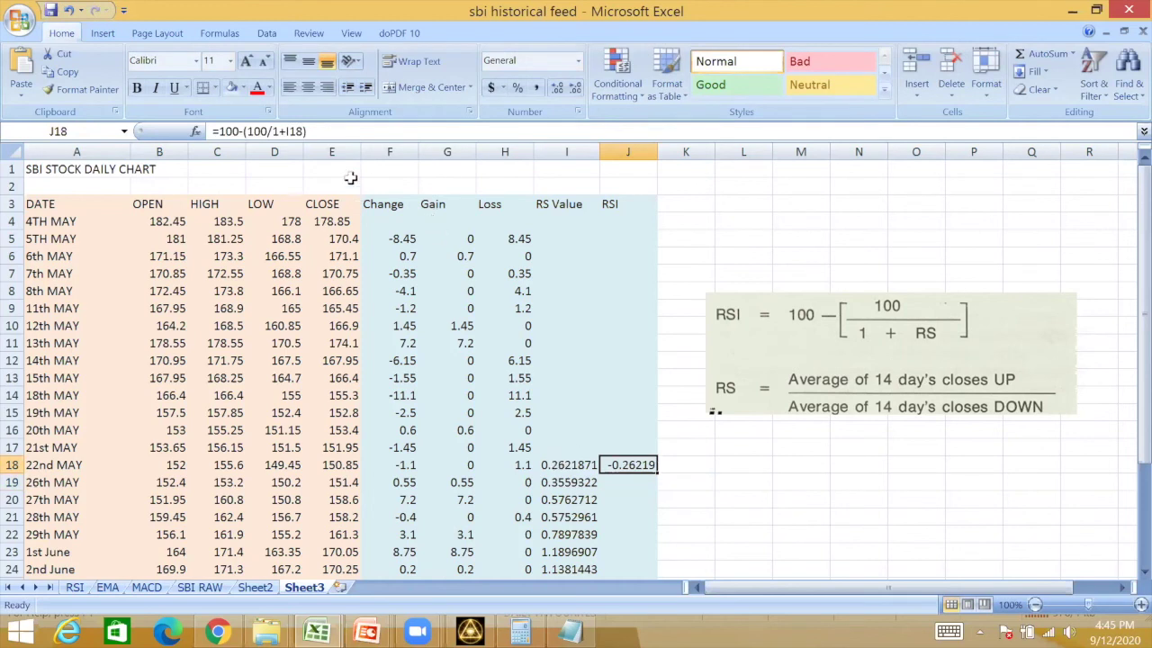
left_click(273, 132)
type("(")
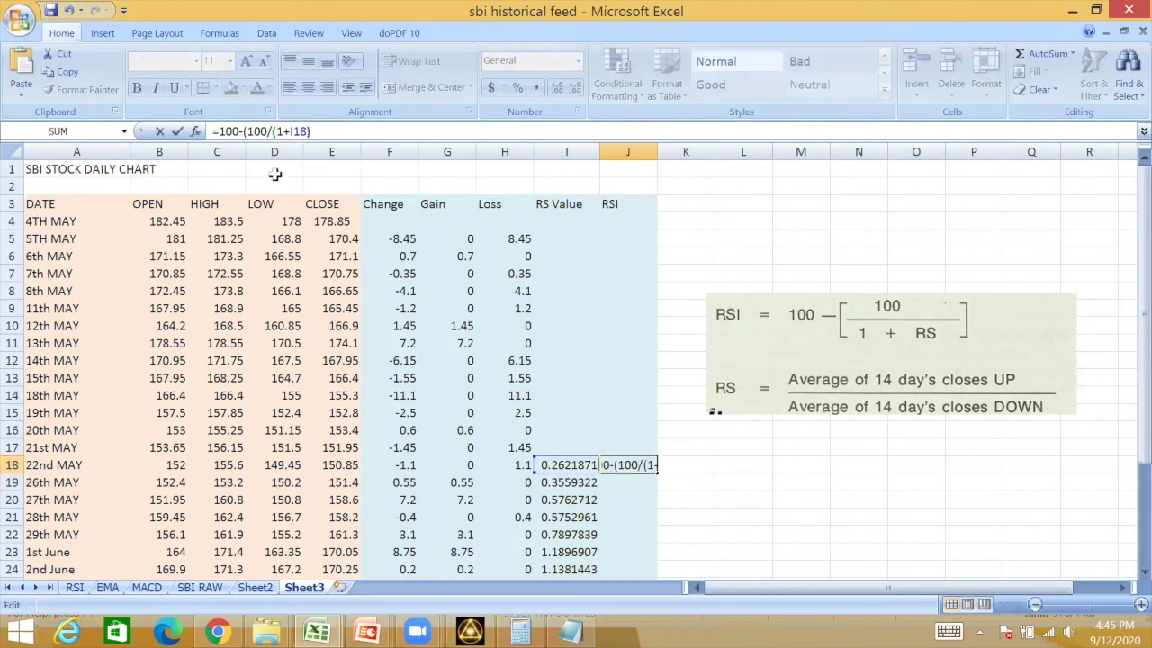
key("BackSpace")
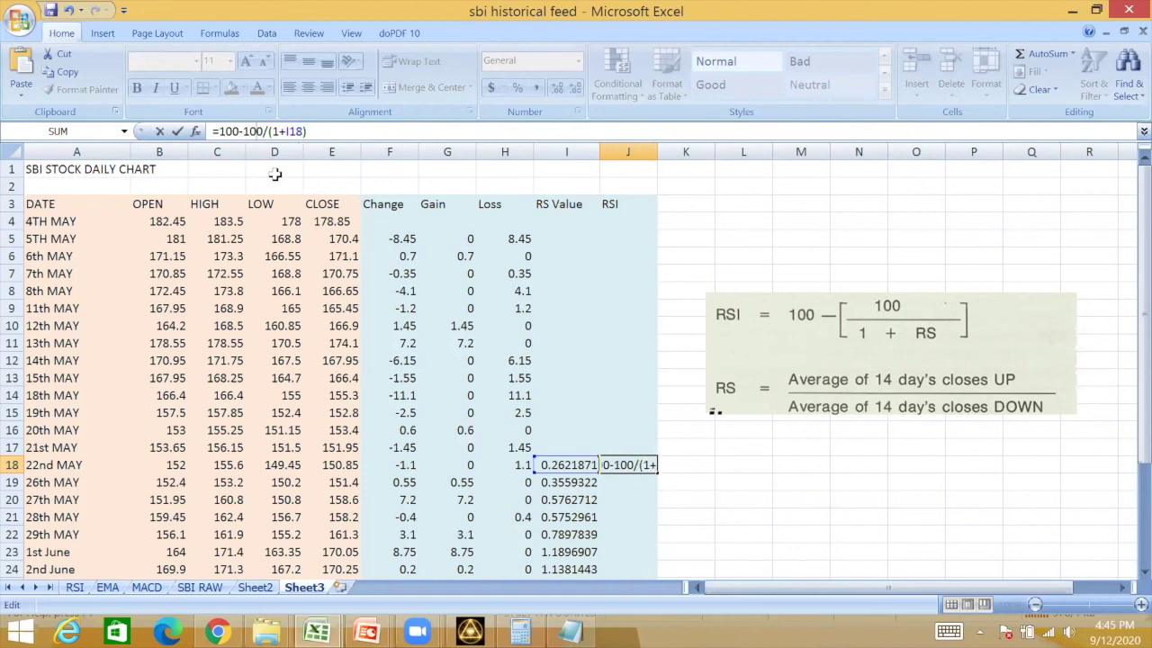
key("Return")
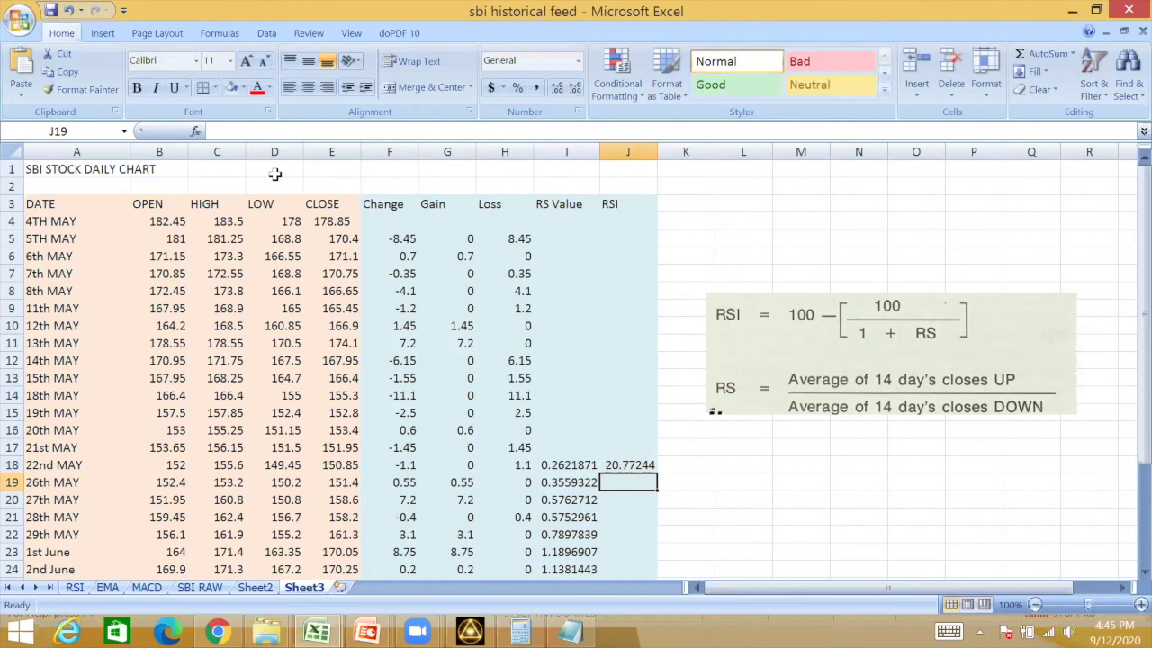
Step: Widen the RSI column slightly and fill the RSI formula from J18 down for the remaining dates
left_click_drag(658, 153, 672, 155)
left_click(657, 464)
double_click(672, 473)
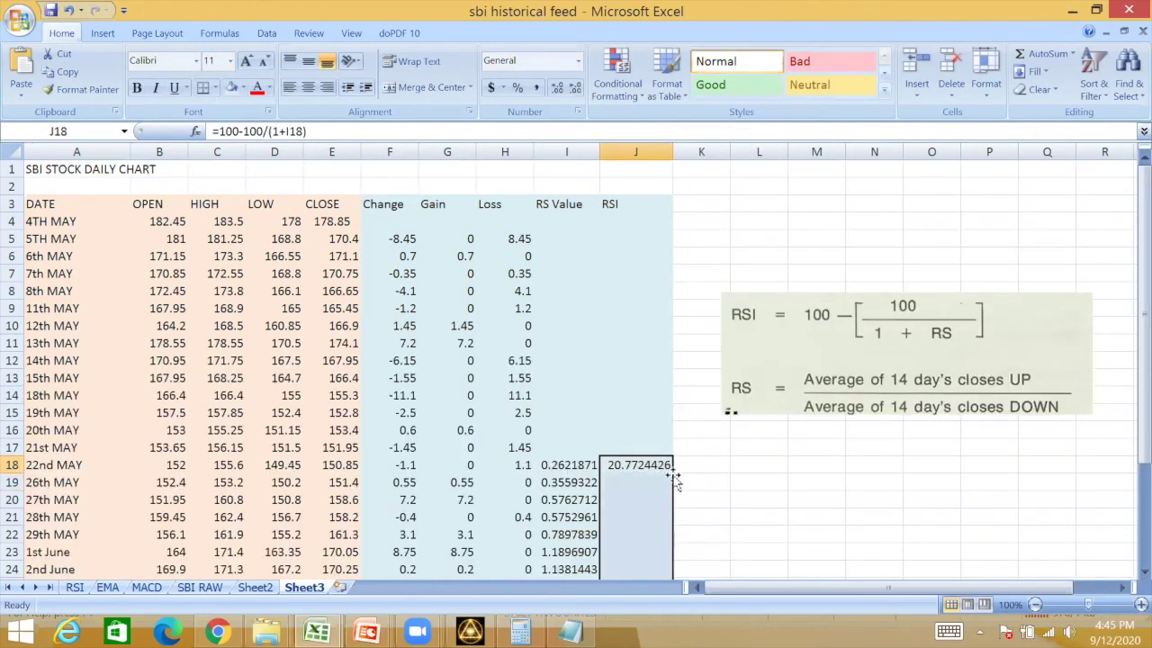
Step: Review the RSI values from 22nd MAY to 11th June and circle them freehand in blue
left_click_drag(1131, 375, 1124, 529)
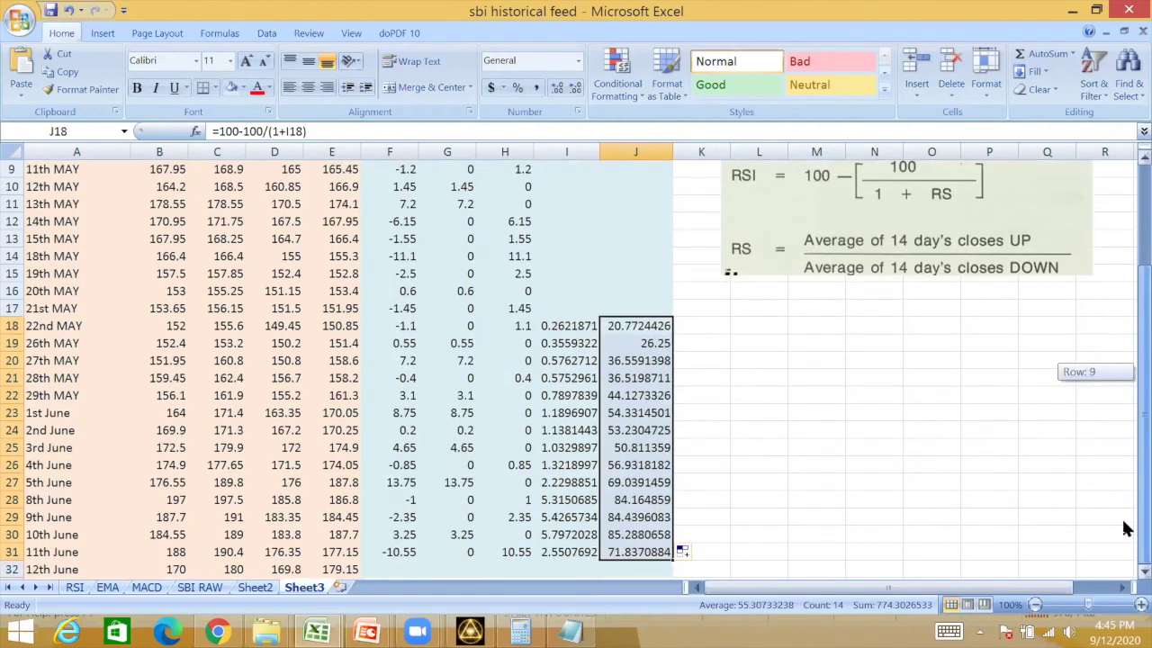
left_click(852, 494)
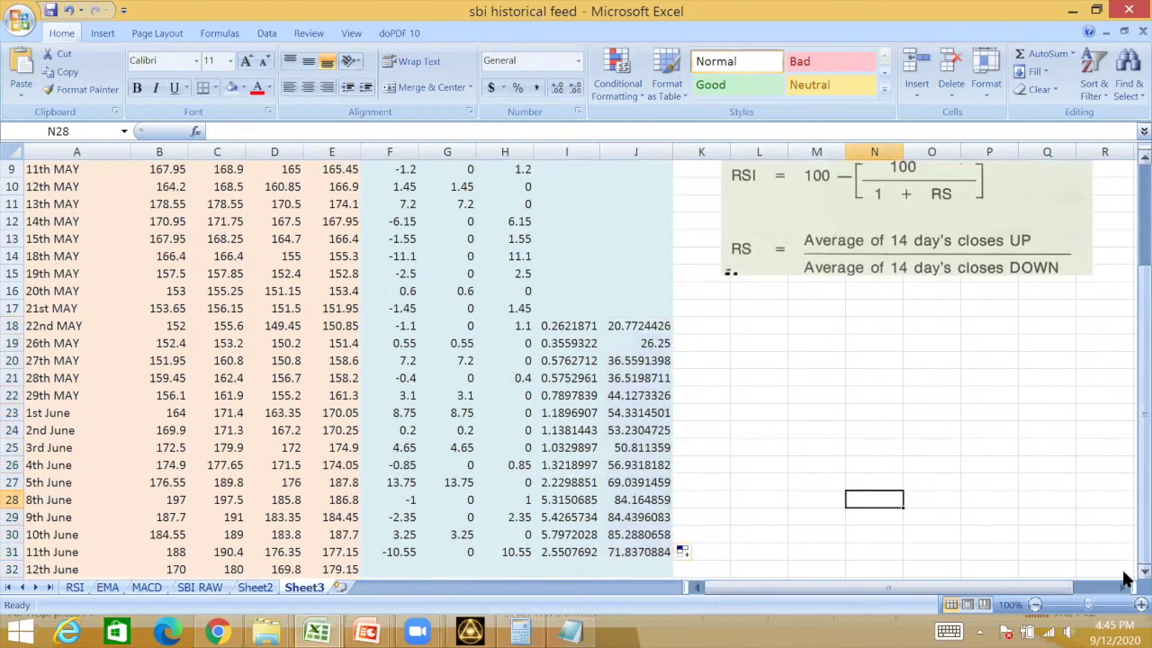
scroll(1124, 578, "down", 1)
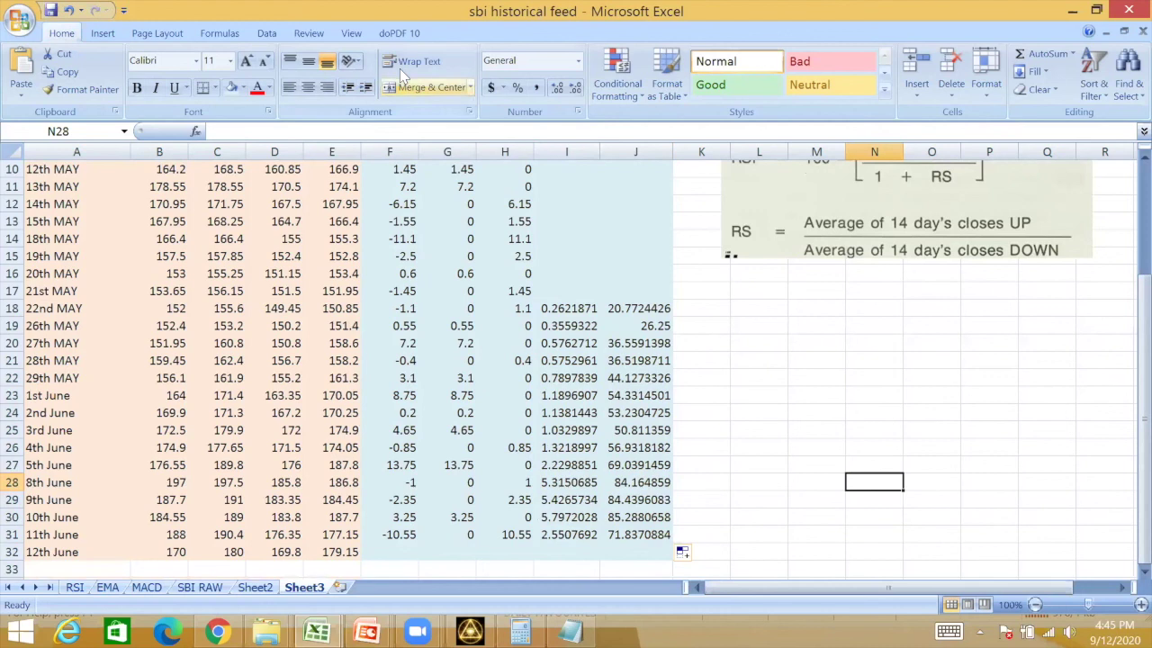
mouse_move(601, 297)
left_mouse_down()
mouse_move(598, 527)
mouse_move(615, 550)
left_mouse_up()
mouse_move(702, 536)
left_mouse_down()
mouse_move(705, 305)
mouse_move(623, 284)
mouse_move(581, 296)
left_mouse_up()
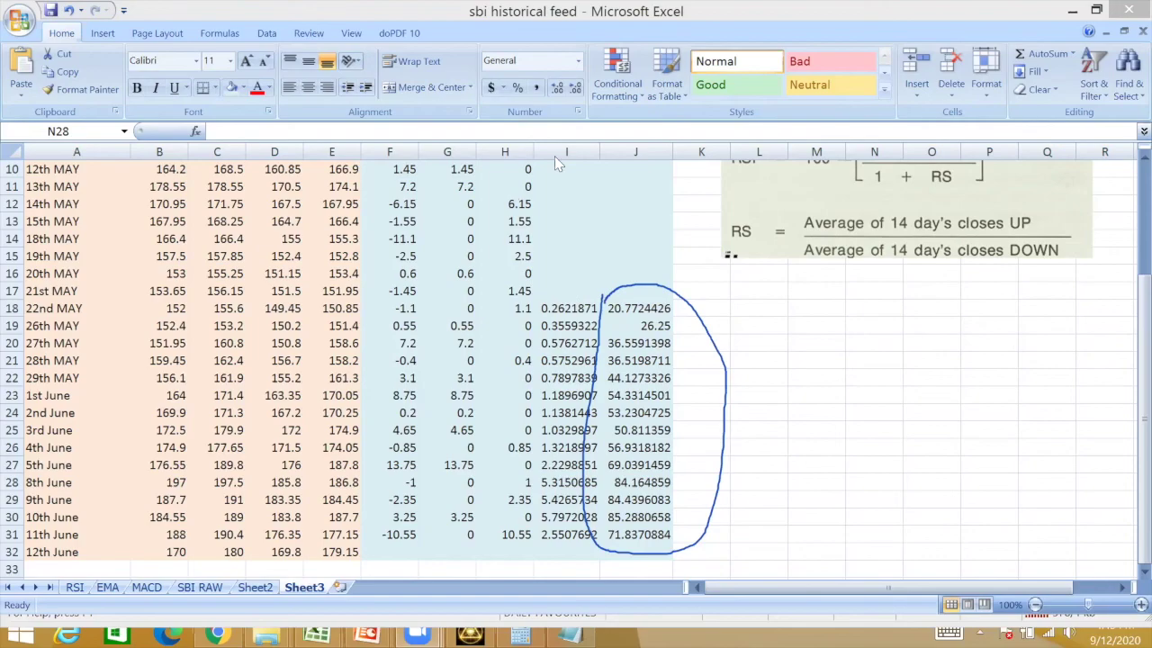
Step: Switch to the TradeMono-Live terminal, clear the freehand circle, and delete the RSI indicator from the MANAPPURAtm daily chart
left_click(470, 635)
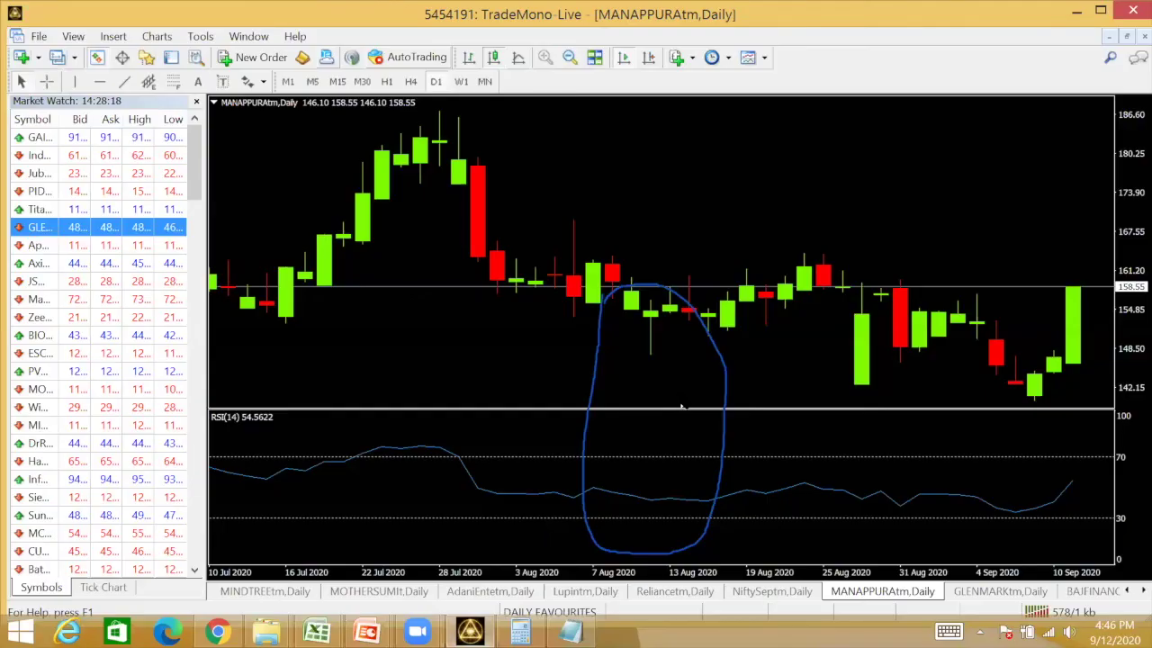
key("Escape")
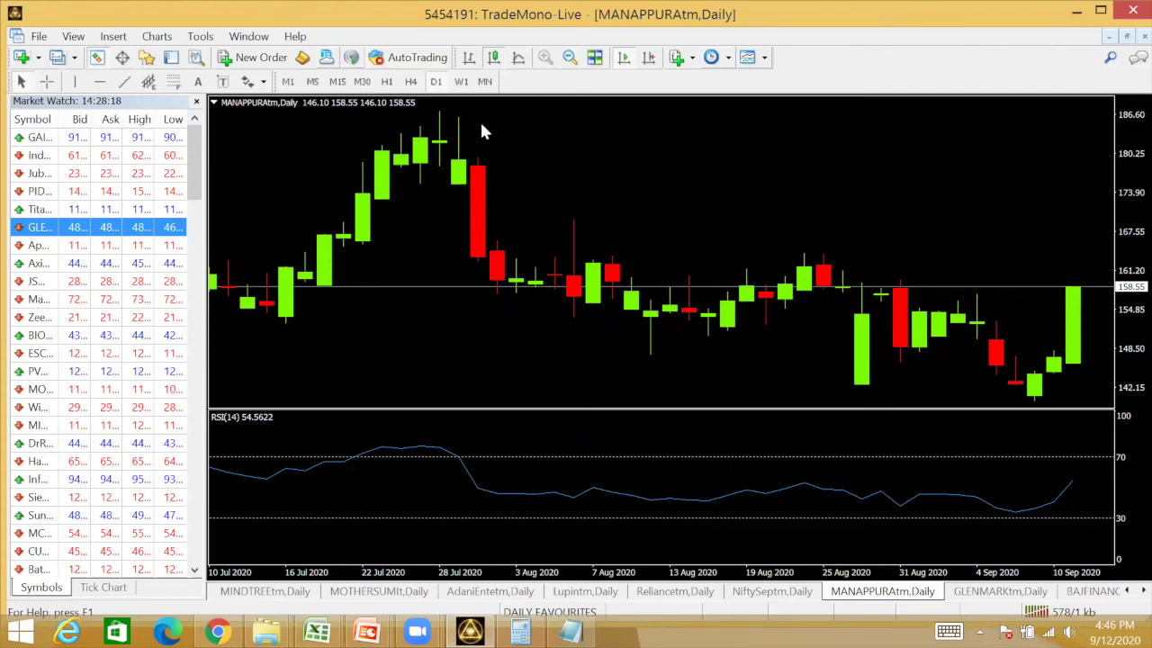
right_click(546, 142)
left_click(594, 241)
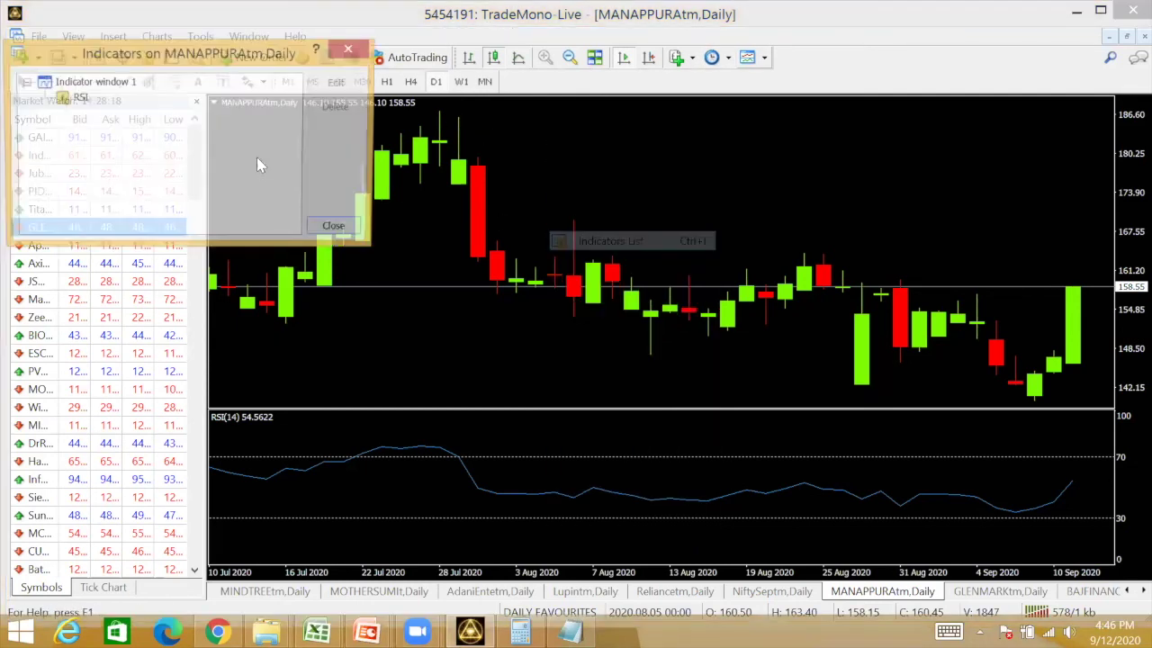
key("Delete")
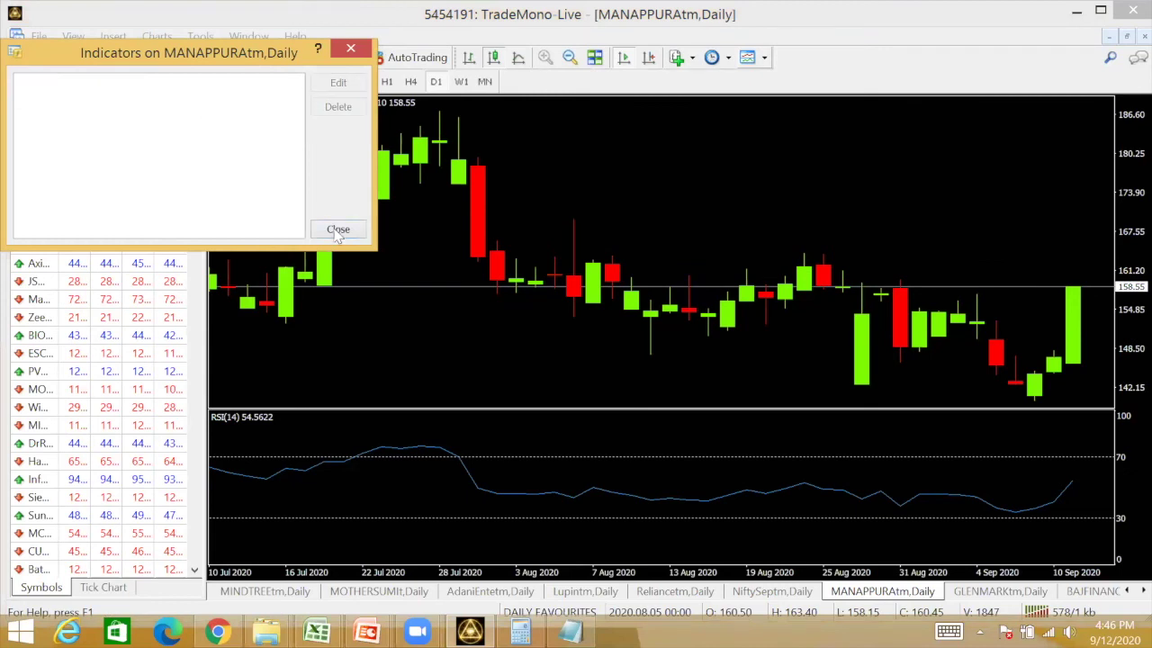
left_click(338, 228)
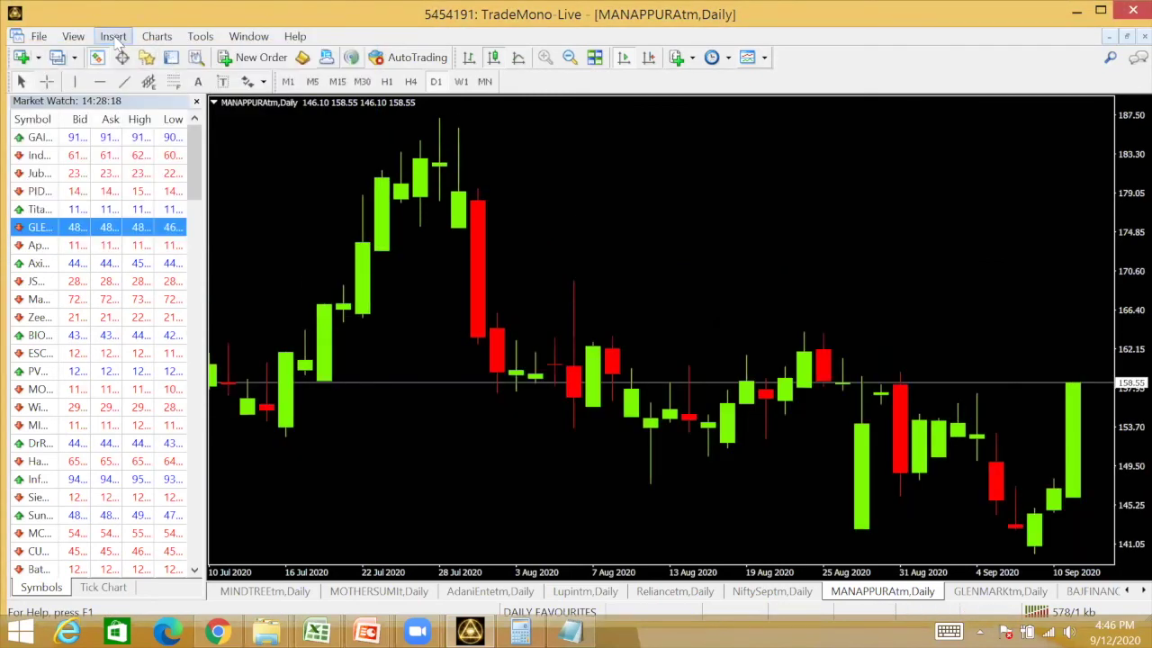
Step: Add the custom RSI indicator to the MANAPPURAtm daily chart with an RSI Period of 14
left_click(113, 36)
mouse_move(81, 56)
mouse_move(260, 256)
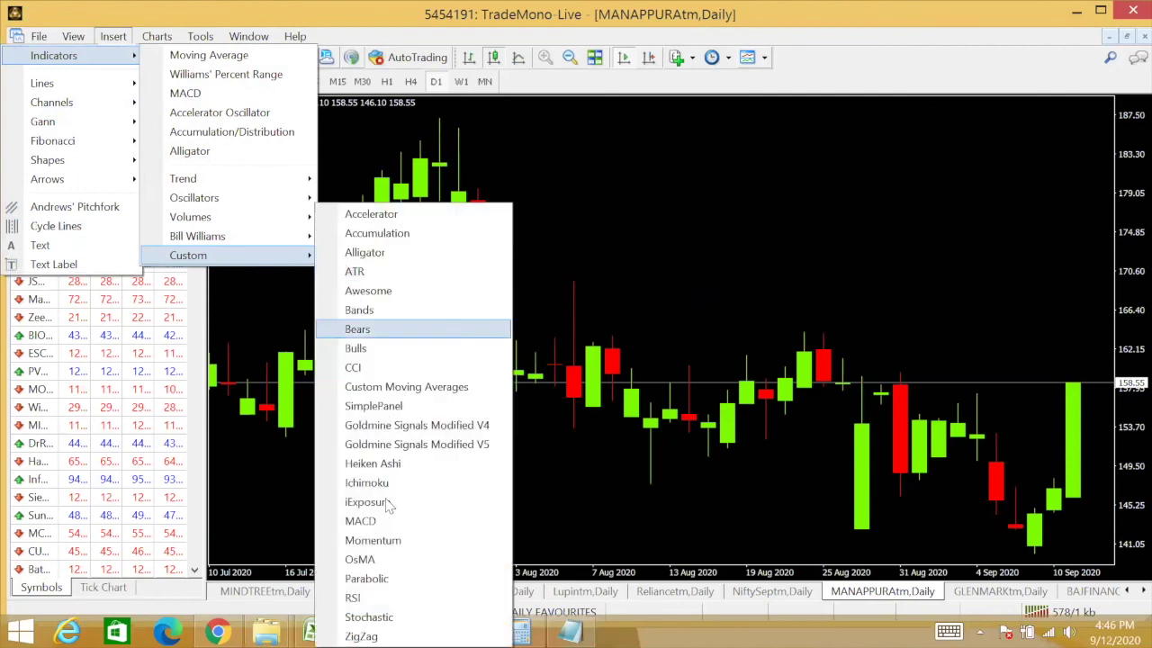
left_click(360, 597)
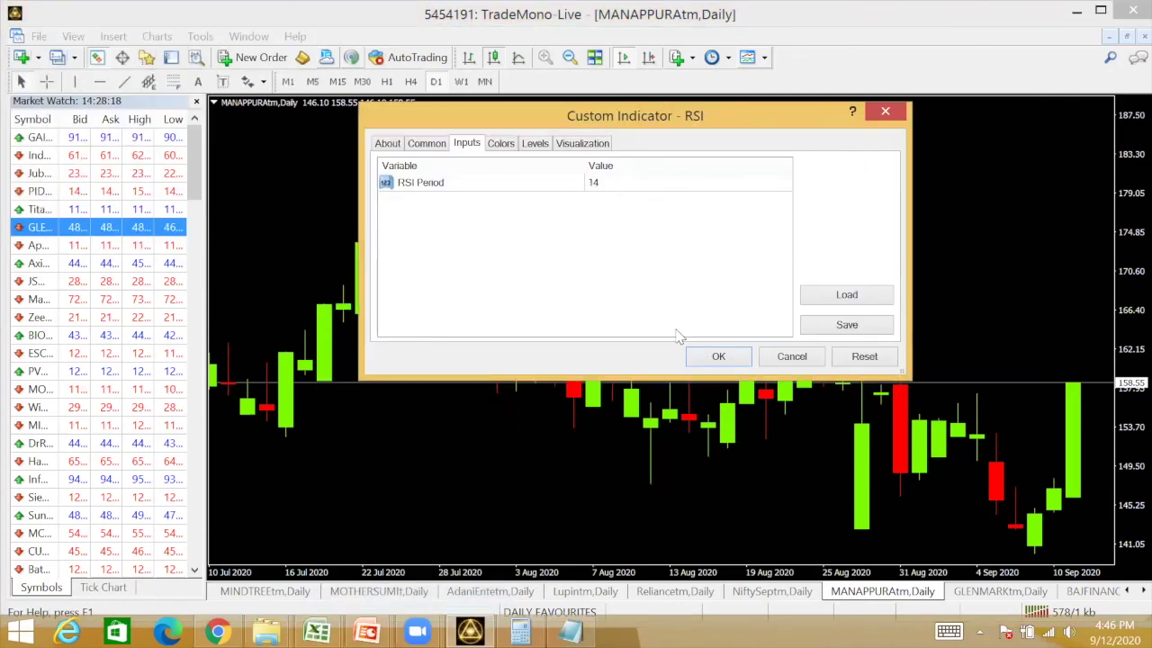
left_click(718, 357)
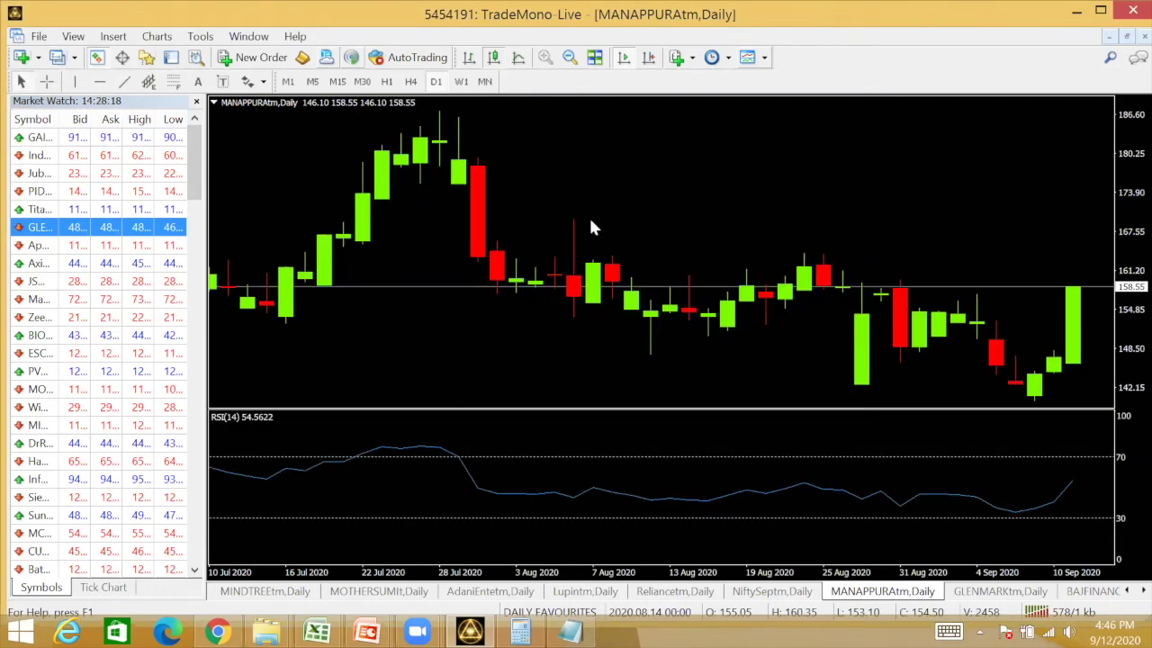
Step: Draw three freehand blue vertical lines linking late-August, late-July and 22 July area candles to the RSI curve, and clear them
left_click_drag(859, 387, 866, 492)
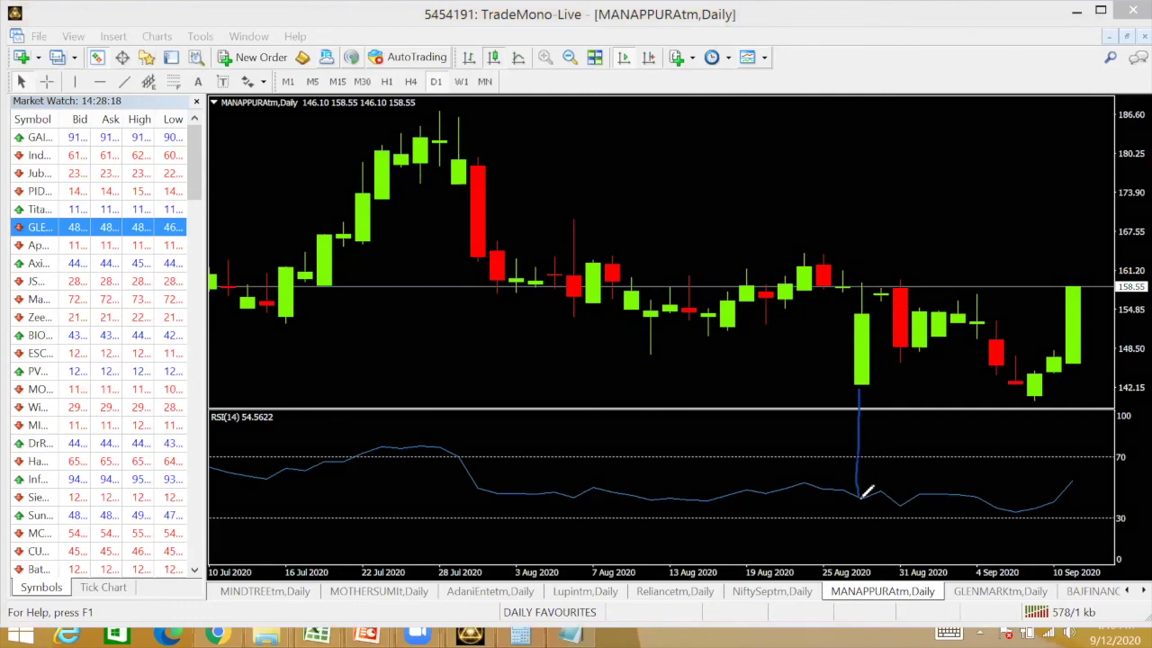
left_click_drag(497, 287, 490, 500)
left_click_drag(361, 243, 372, 449)
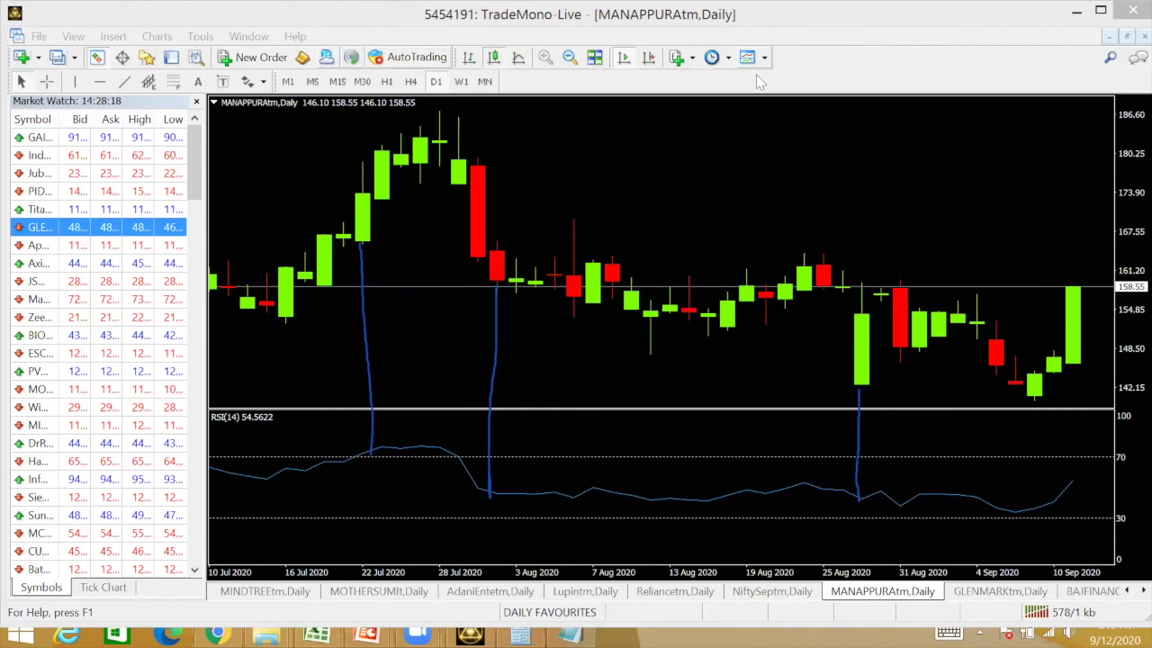
key("Escape")
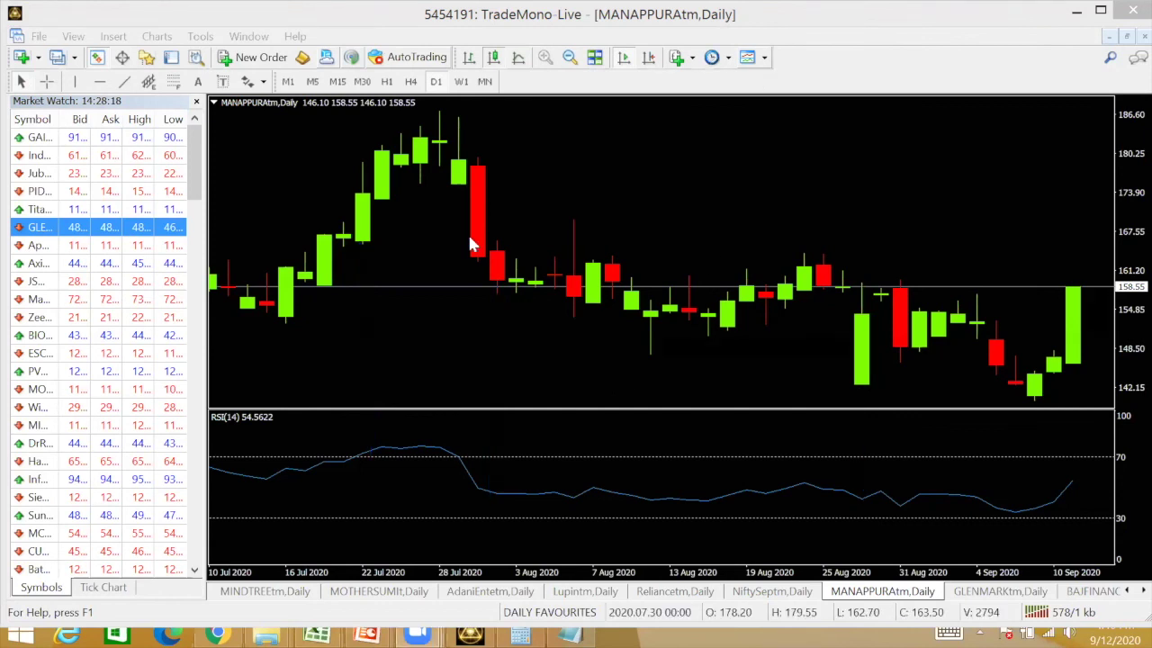
Step: Apply the Default template to the MANAPPURAtm daily chart
right_click(558, 154)
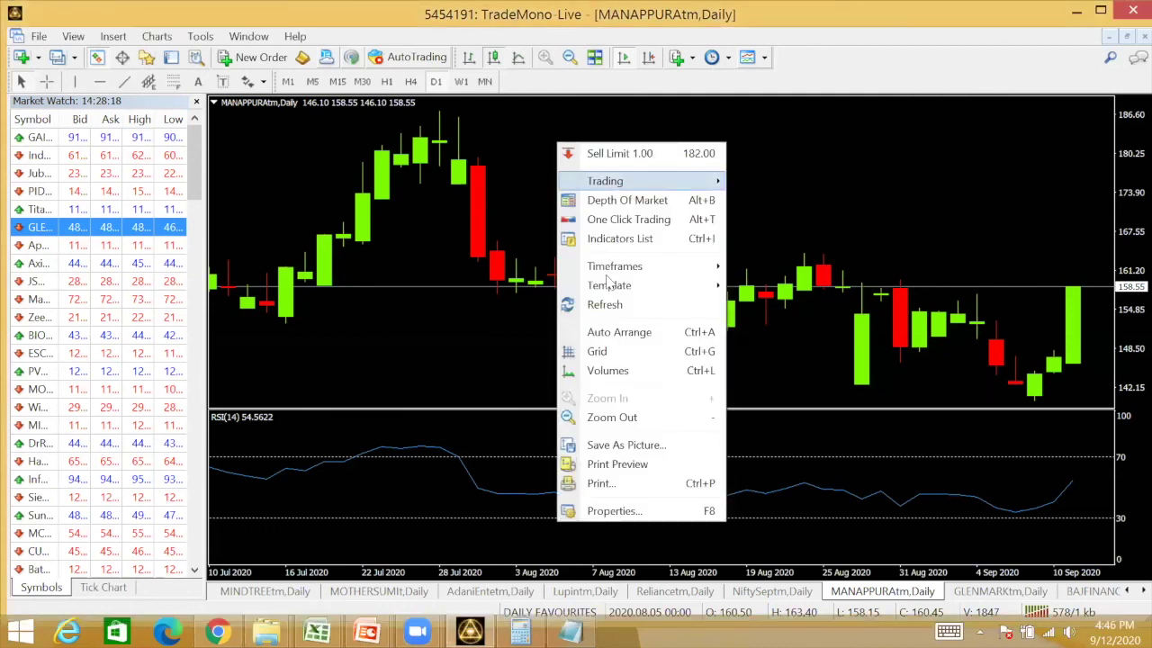
mouse_move(612, 285)
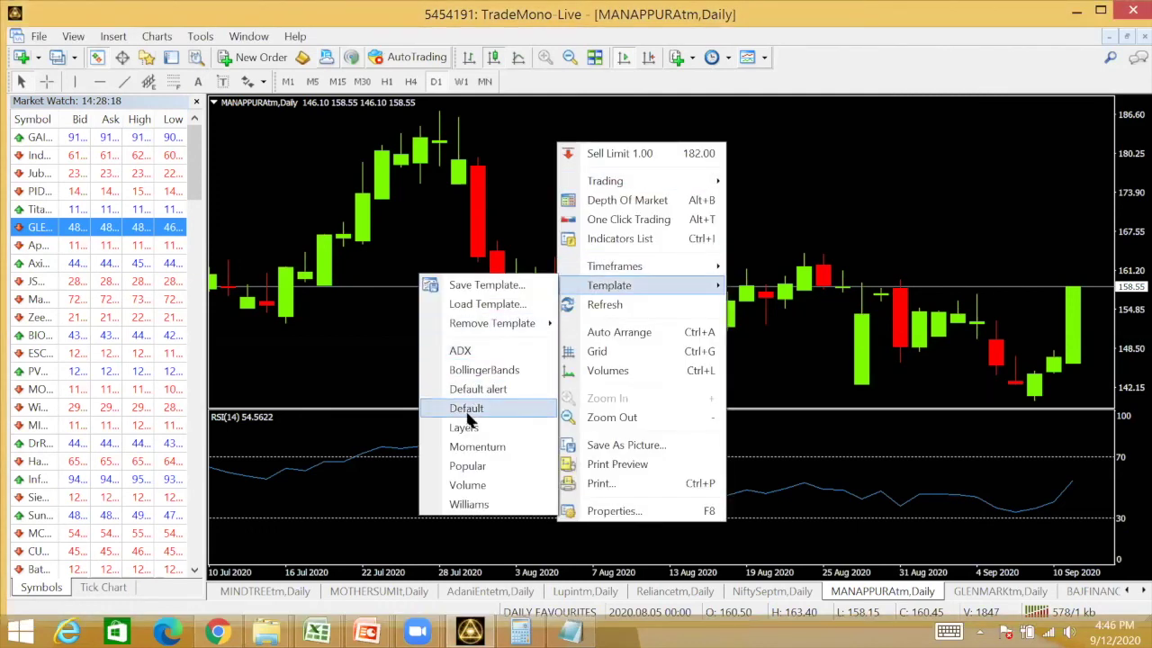
left_click(468, 409)
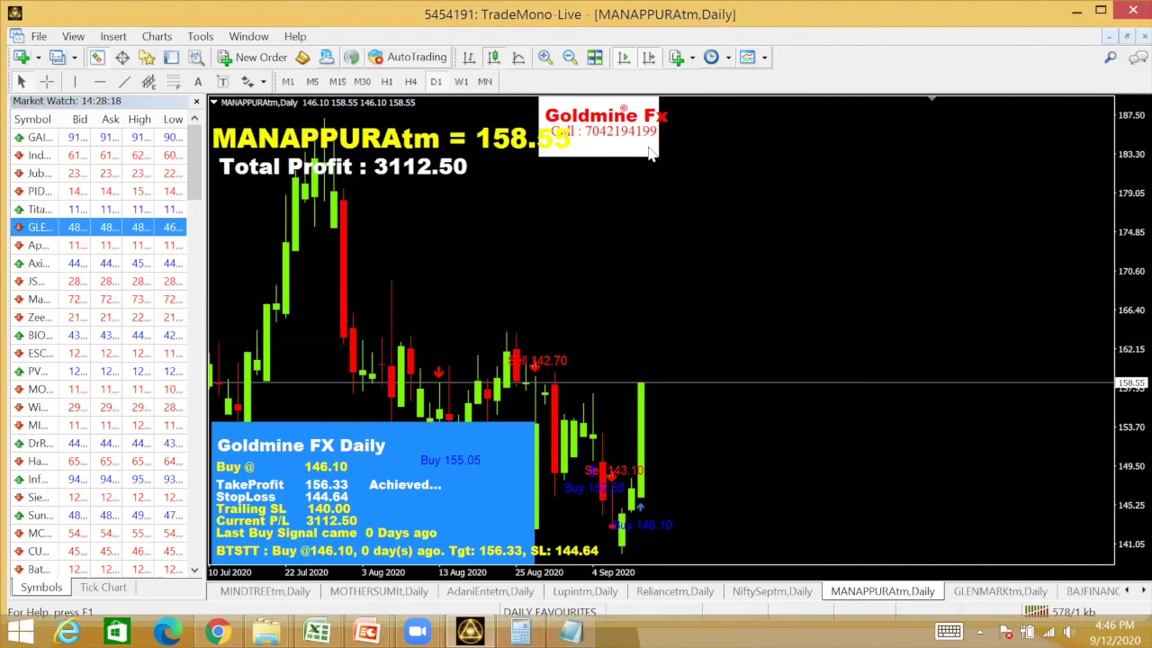